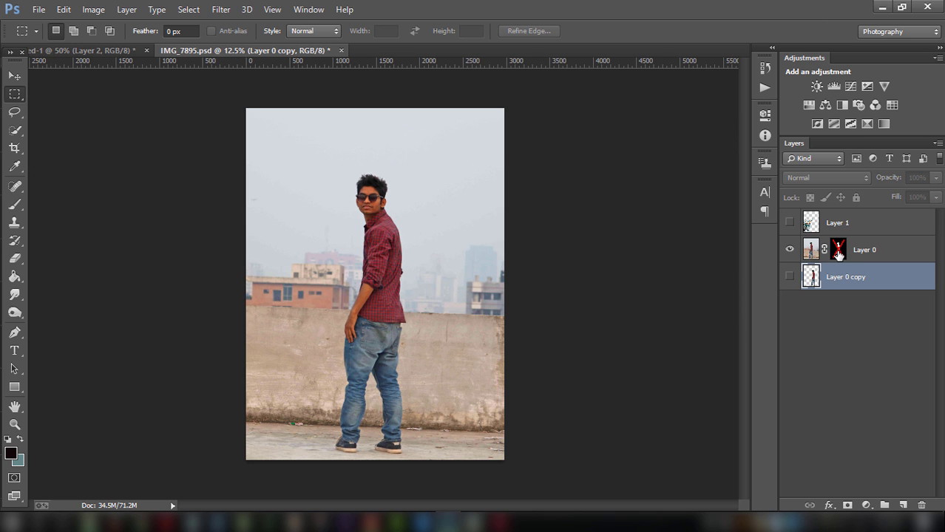
Delete the original Layer 0 and show Layer 0 copy so the cut-out person stands alone
click(885, 250)
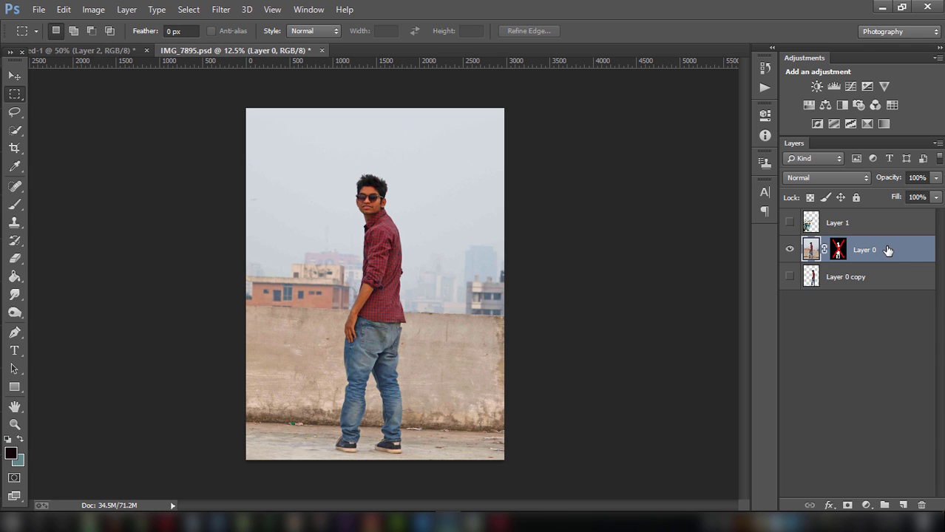
click(921, 505)
click(457, 209)
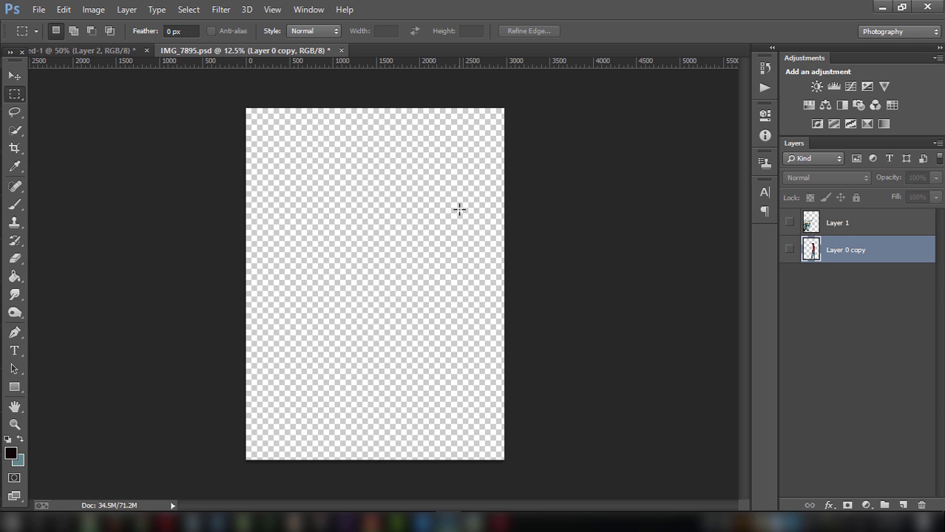
click(790, 250)
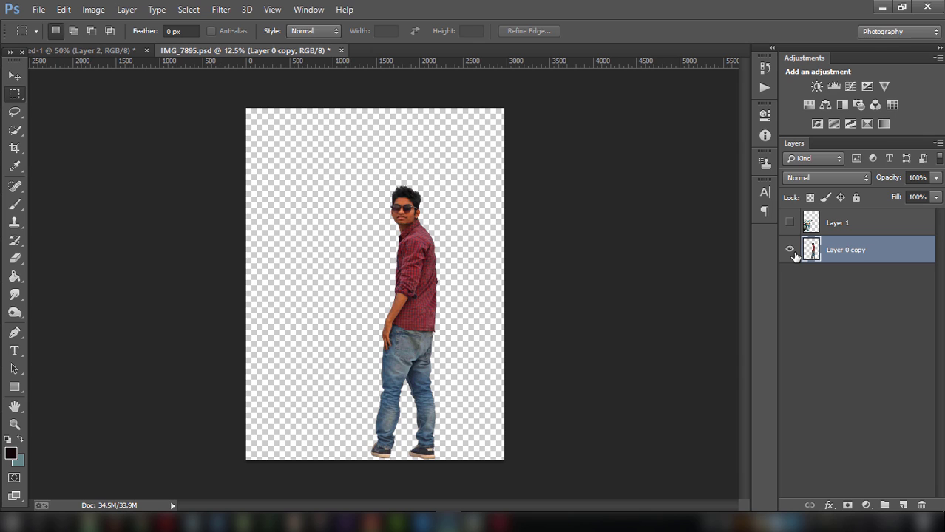
click(14, 76)
Nudge the person up-left, then copy crowd Layer 3 from Untitled-1 into IMG_7895.psd
drag(410, 248, 386, 234)
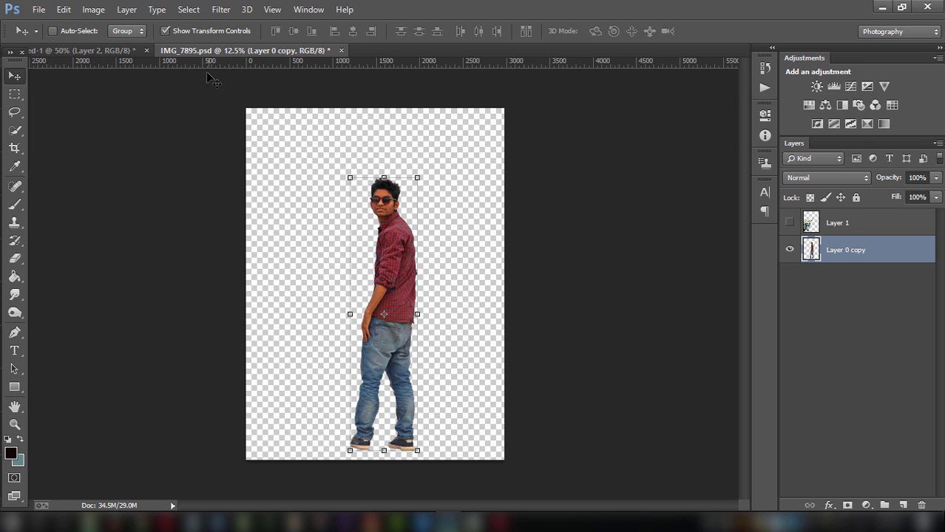
click(122, 53)
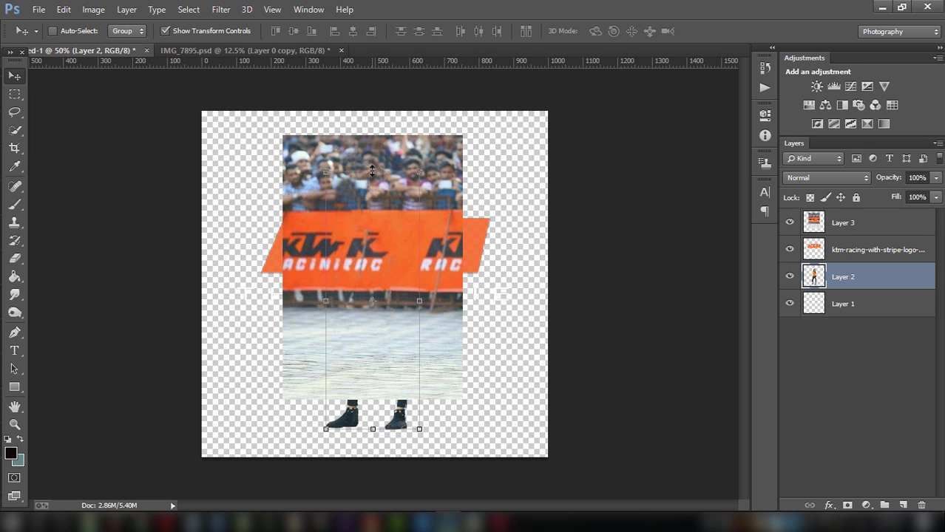
drag(395, 161, 342, 158)
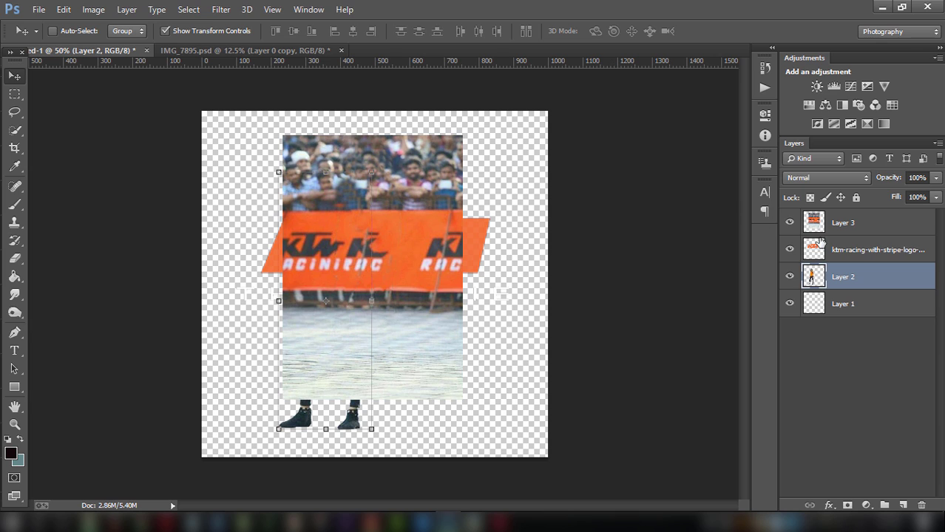
click(872, 250)
click(850, 222)
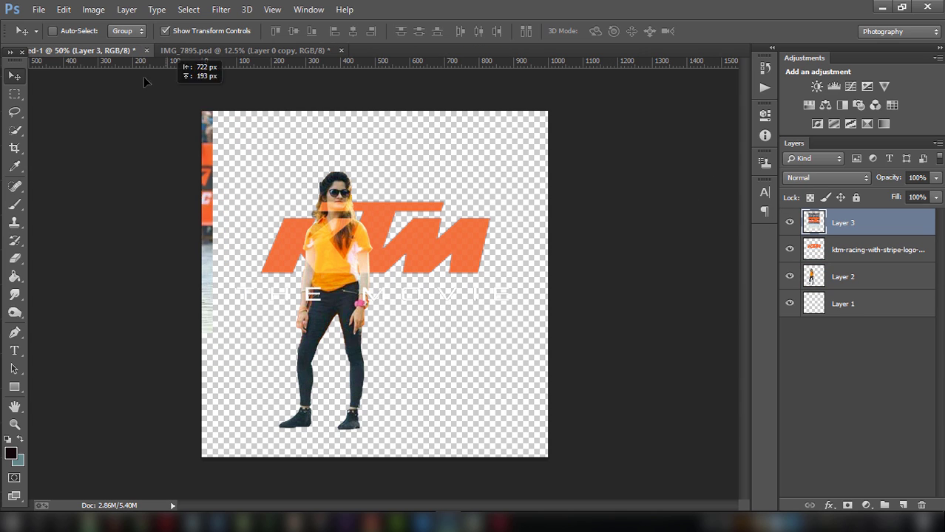
mouse_move(385, 166)
mouse_down()
mouse_move(119, 58)
mouse_move(363, 256)
mouse_up()
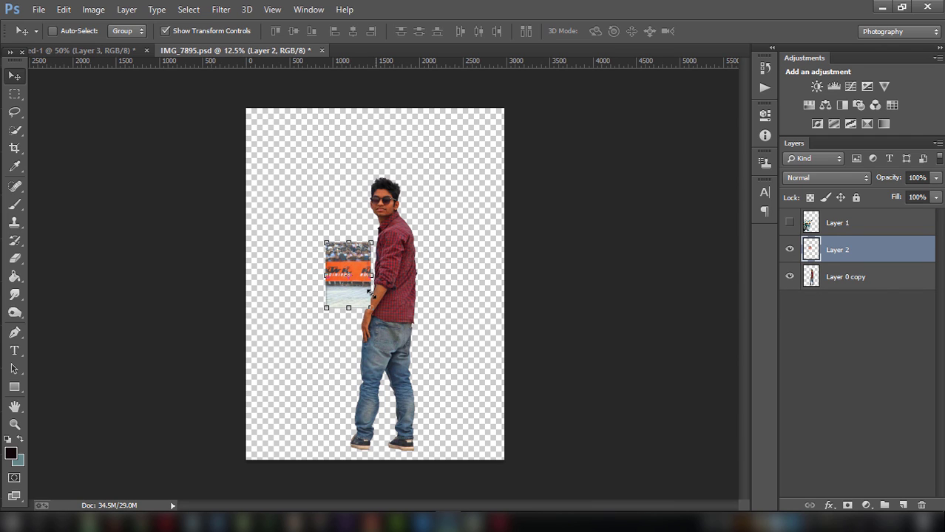
Convert Layer 2 to a smart object and scale it about 571% to fill the canvas
right_click(857, 247)
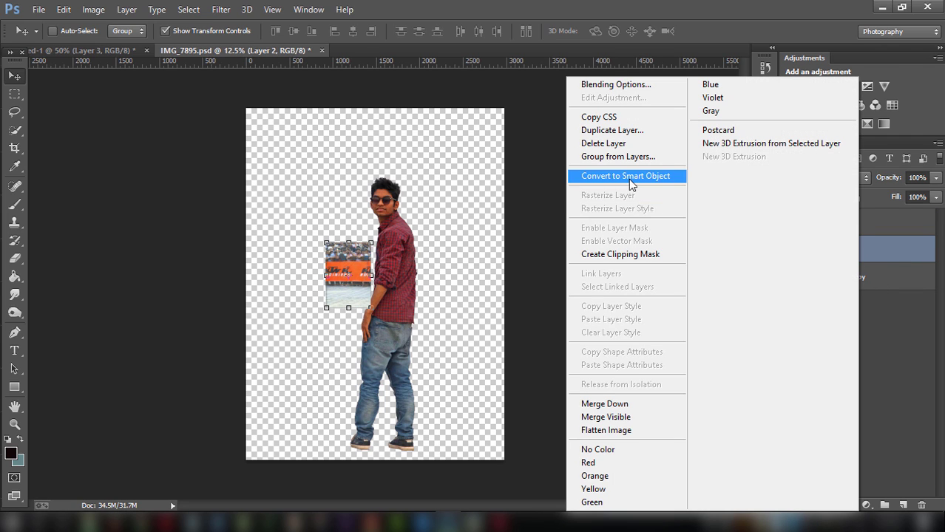
click(628, 179)
mouse_move(371, 307)
mouse_down()
mouse_move(396, 319)
mouse_move(462, 389)
mouse_up()
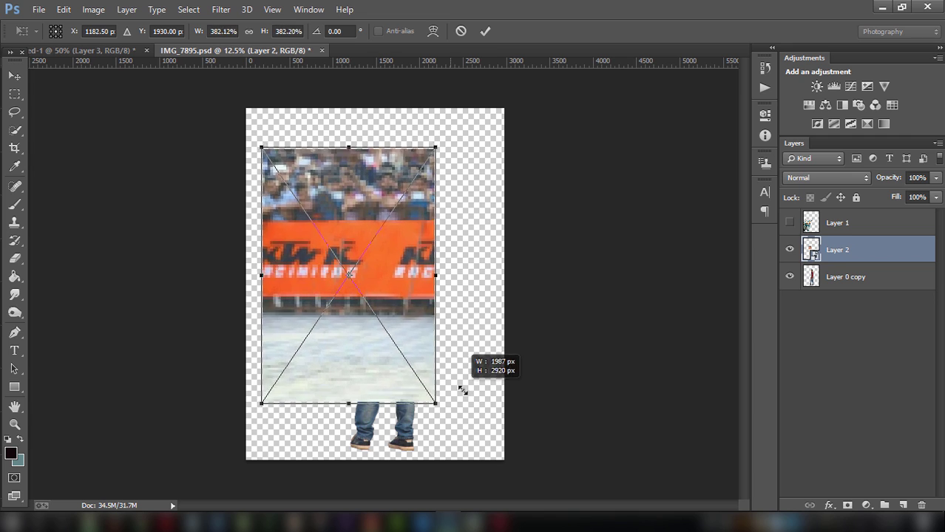
drag(396, 316, 432, 312)
mouse_move(281, 133)
mouse_down()
mouse_move(263, 111)
mouse_move(246, 109)
mouse_up()
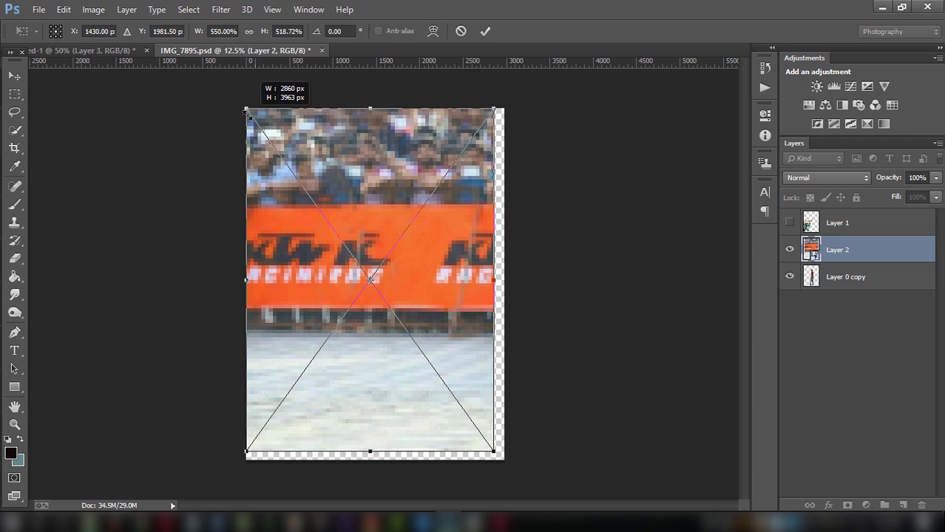
drag(495, 451, 504, 468)
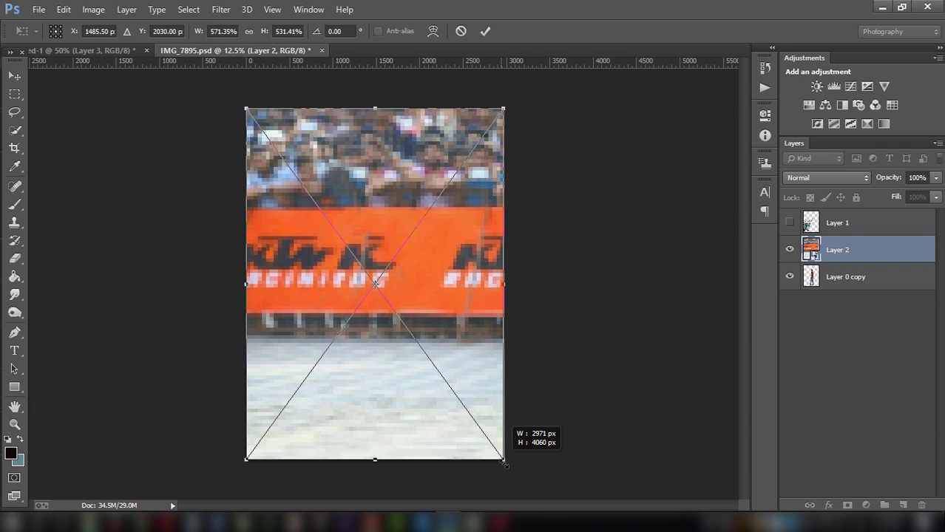
click(485, 31)
drag(439, 157, 442, 163)
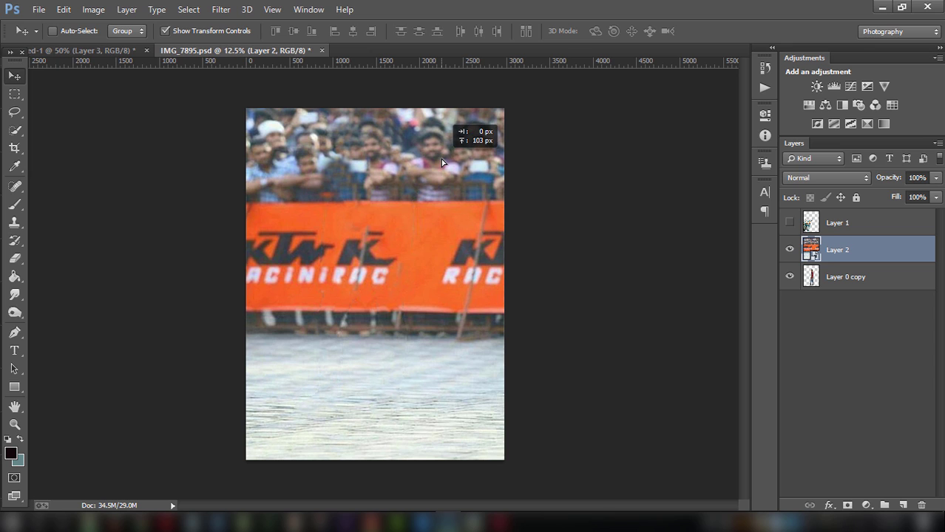
Rasterize the crowd smart object on Layer 2
click(93, 9)
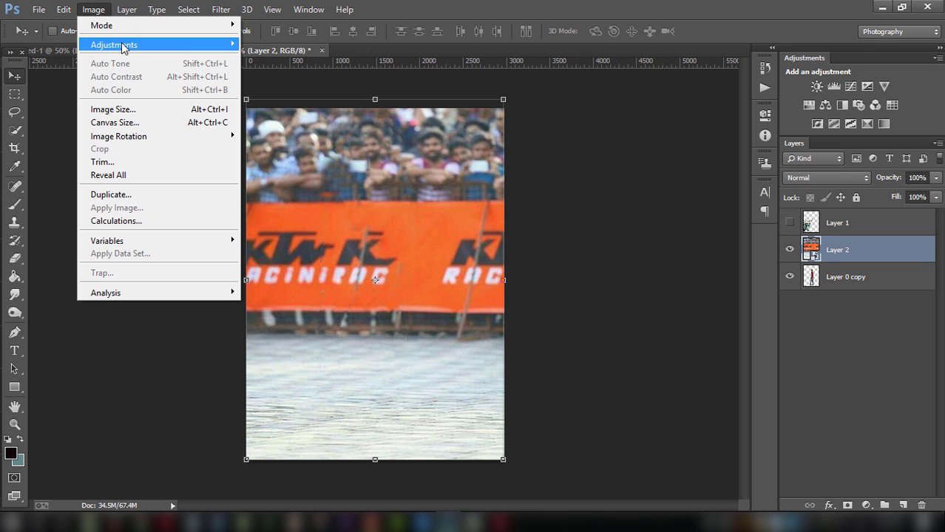
click(870, 255)
right_click(835, 251)
click(629, 214)
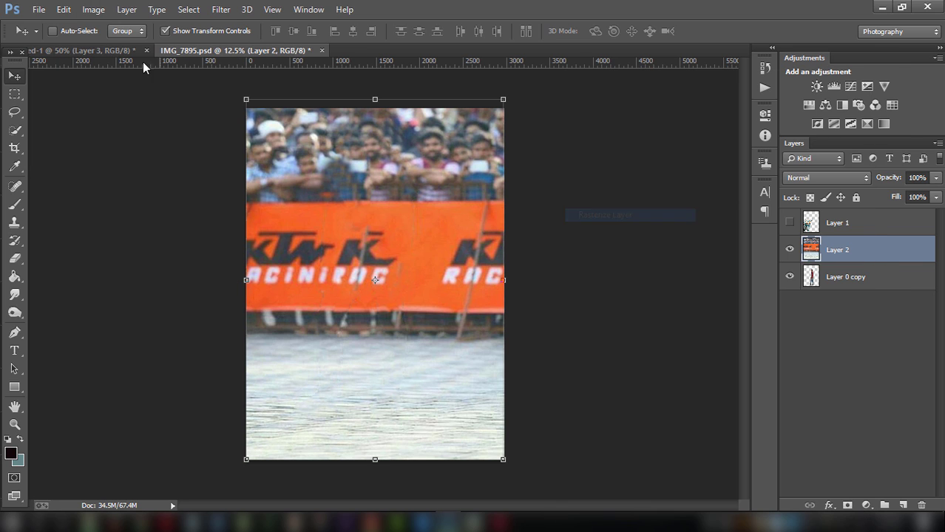
Apply Shadows/Highlights with highlights tonal width 38, then move the crowd layer beneath the person
click(87, 10)
click(320, 270)
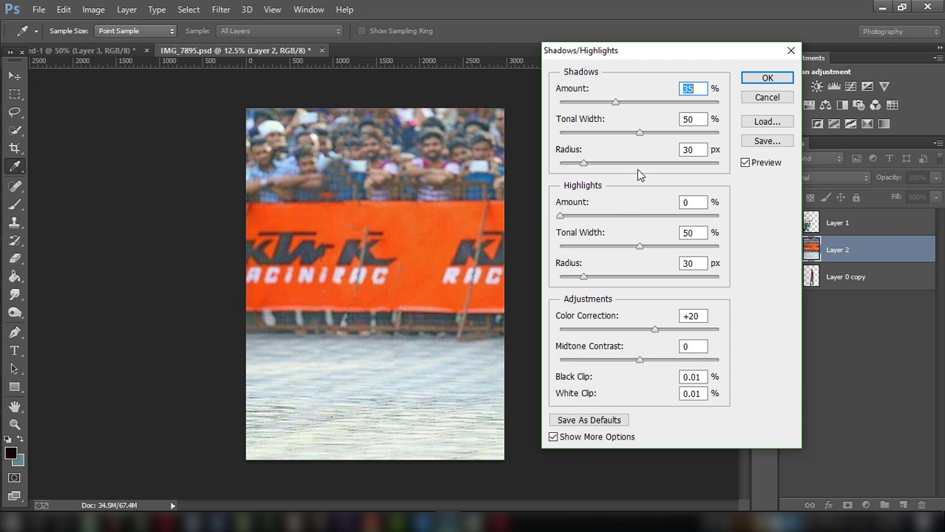
drag(608, 248, 619, 247)
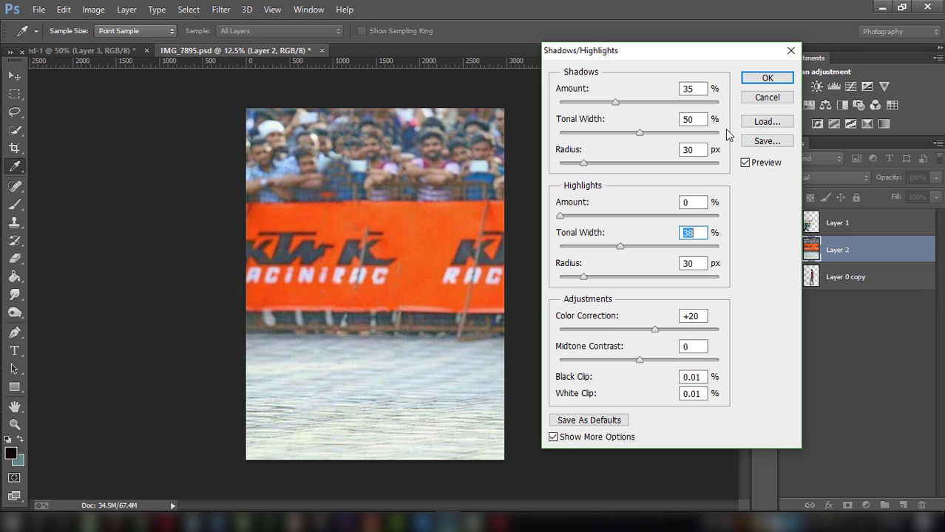
click(756, 83)
key(v)
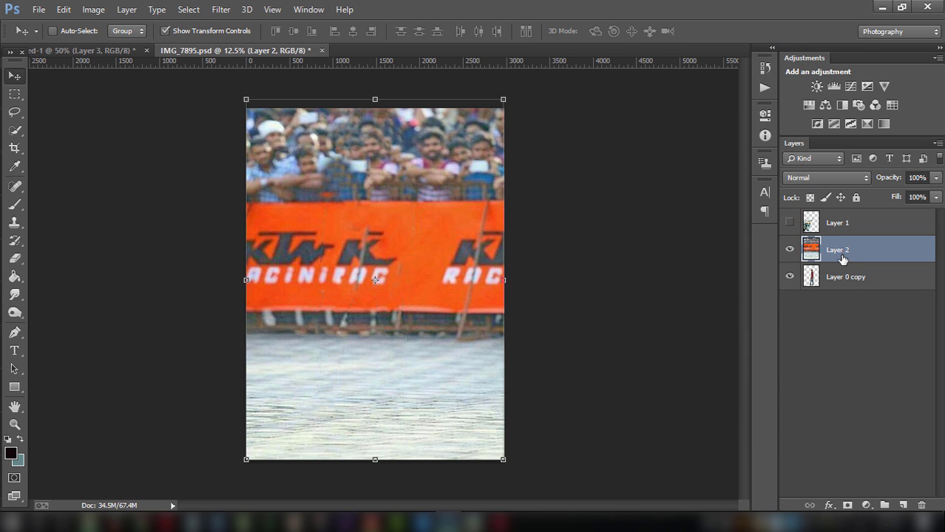
drag(839, 253, 850, 318)
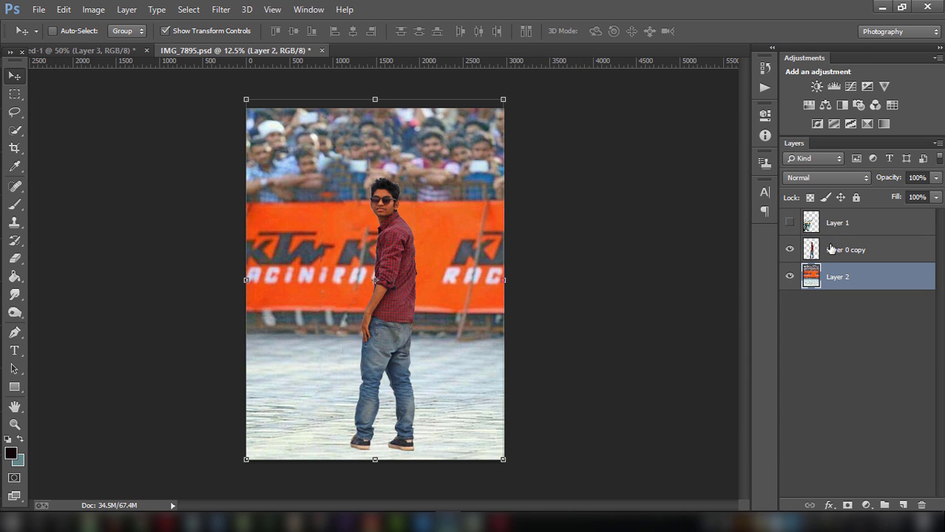
Show the motorbike Layer 1 and place it beneath the person layer
click(834, 249)
click(821, 222)
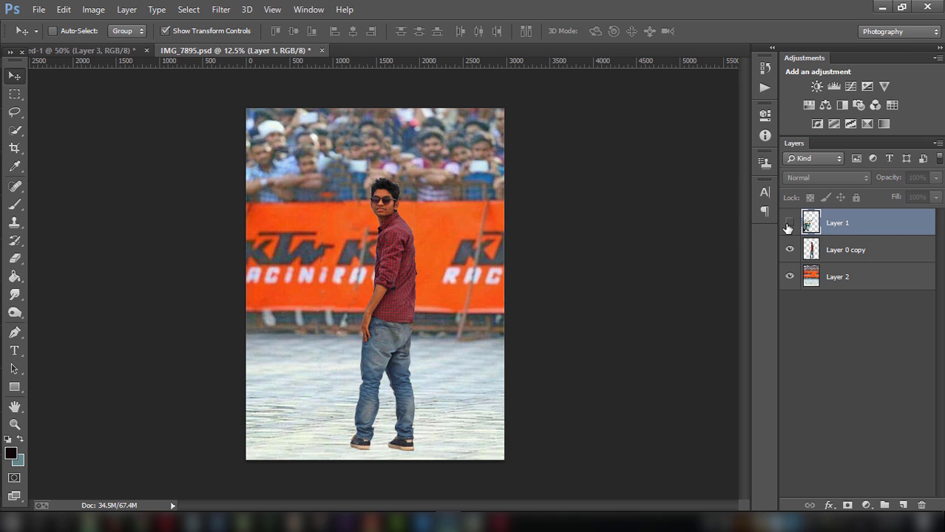
click(789, 224)
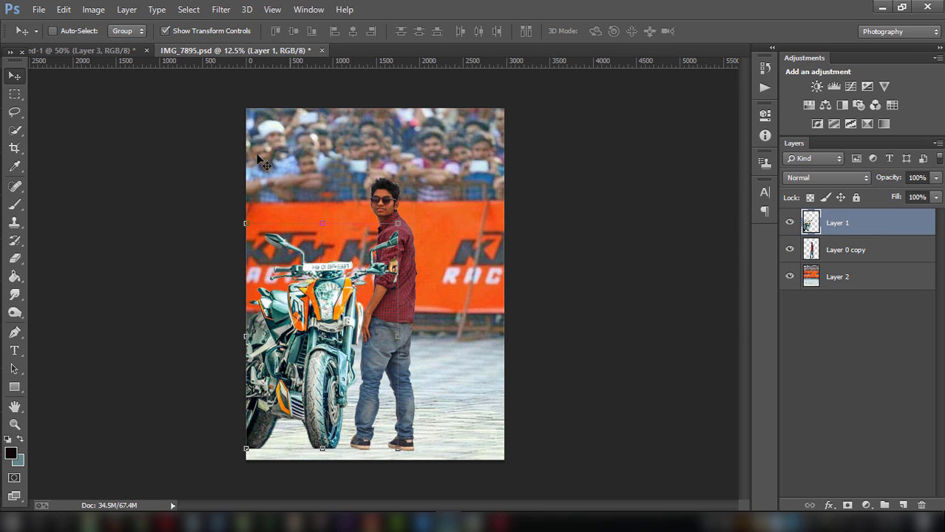
click(170, 31)
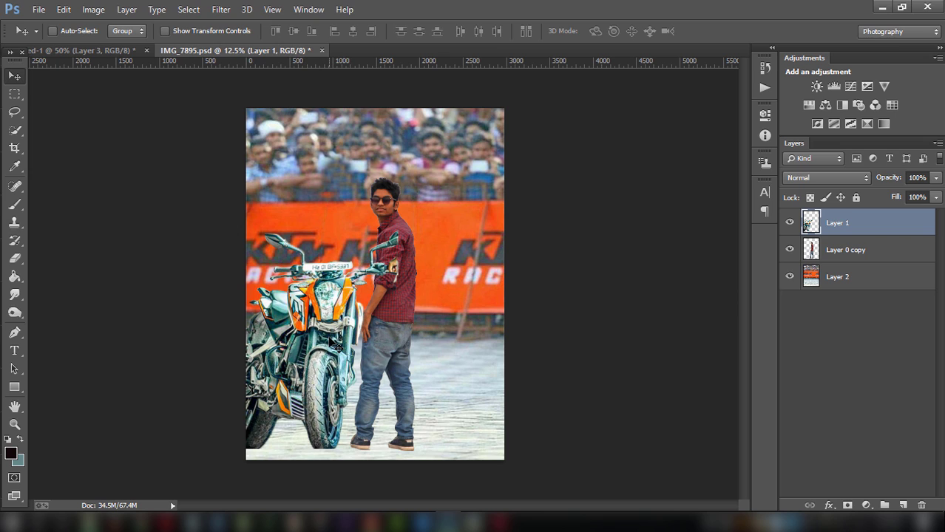
drag(871, 224, 877, 259)
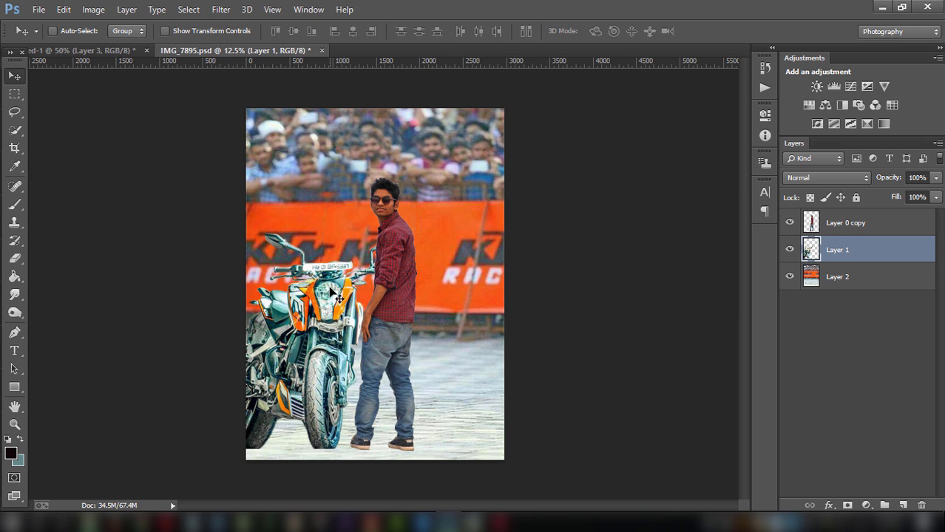
mouse_move(332, 291)
mouse_down()
mouse_move(332, 278)
mouse_move(333, 289)
mouse_up()
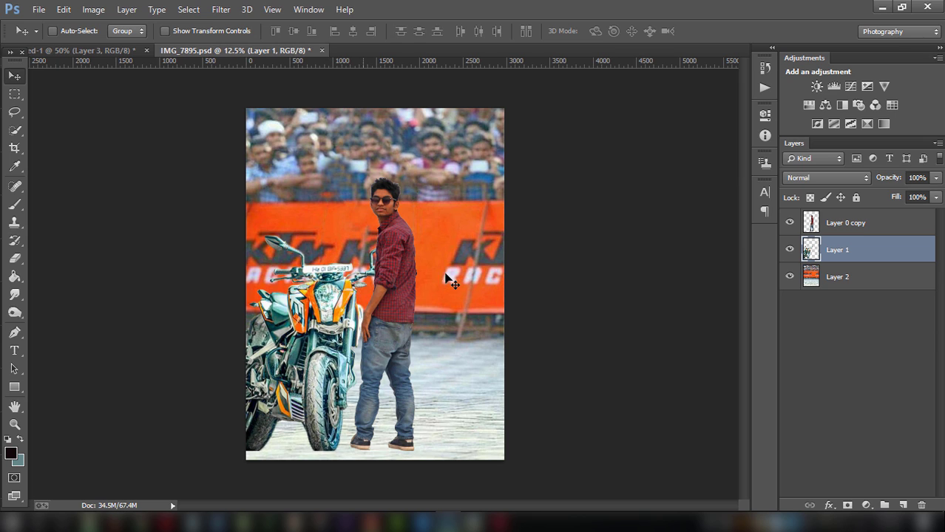
Move the person 169 px right to stand beside the bike
click(854, 224)
mouse_move(397, 282)
mouse_down()
mouse_move(433, 281)
mouse_move(410, 282)
mouse_up()
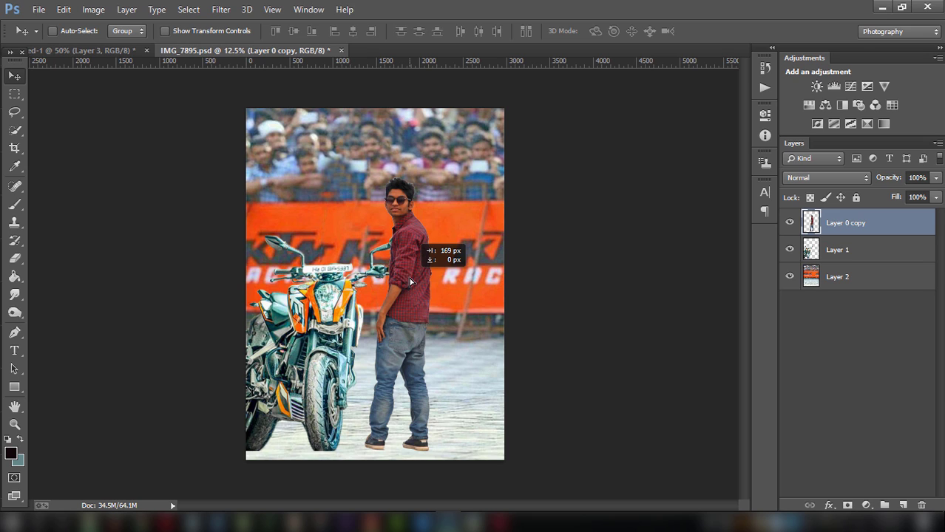
drag(410, 282, 411, 281)
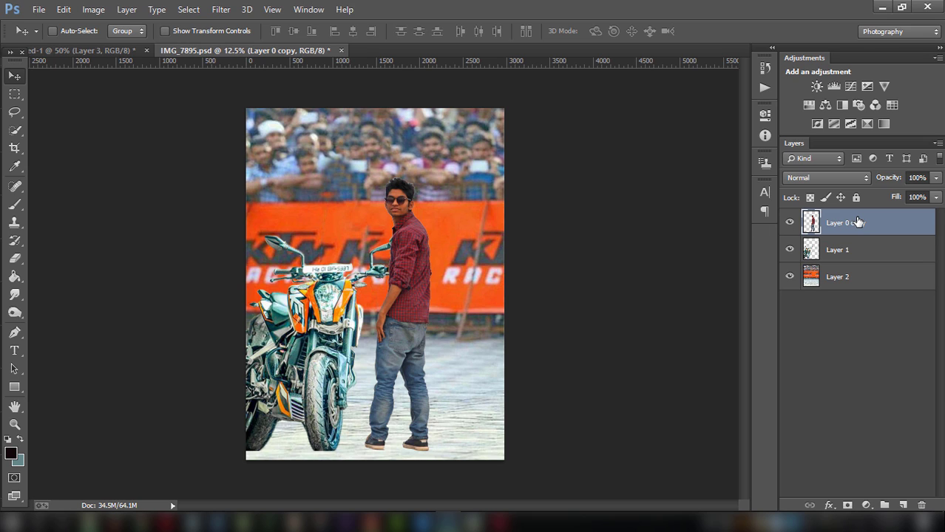
Crop the composite in from the top-left to about 2859 × 4163 px
click(14, 147)
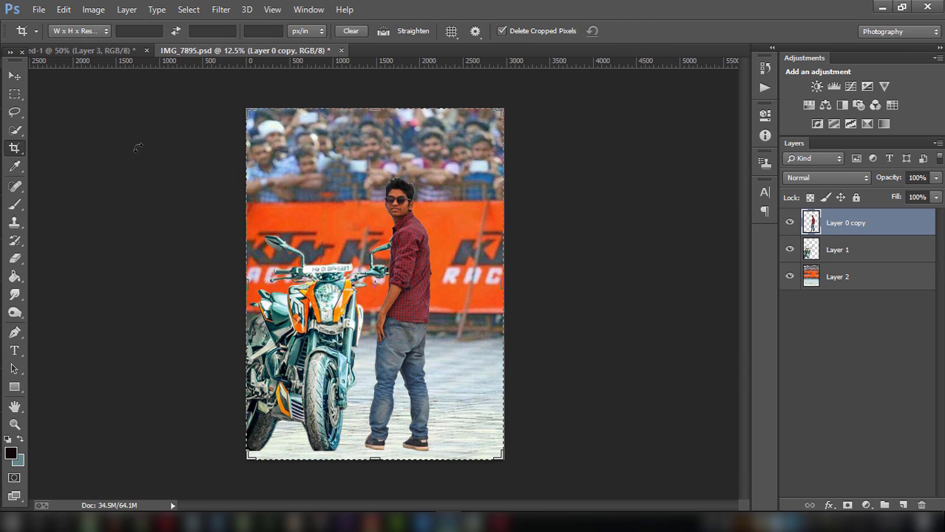
drag(244, 108, 251, 106)
click(639, 32)
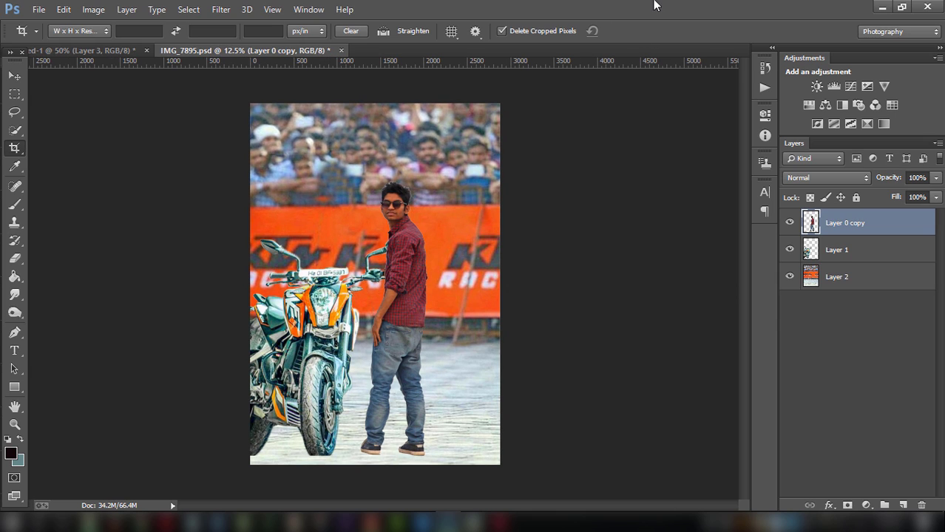
Scale the man and bike layers together to about 103% and shift them left
shift+click(837, 257)
click(14, 77)
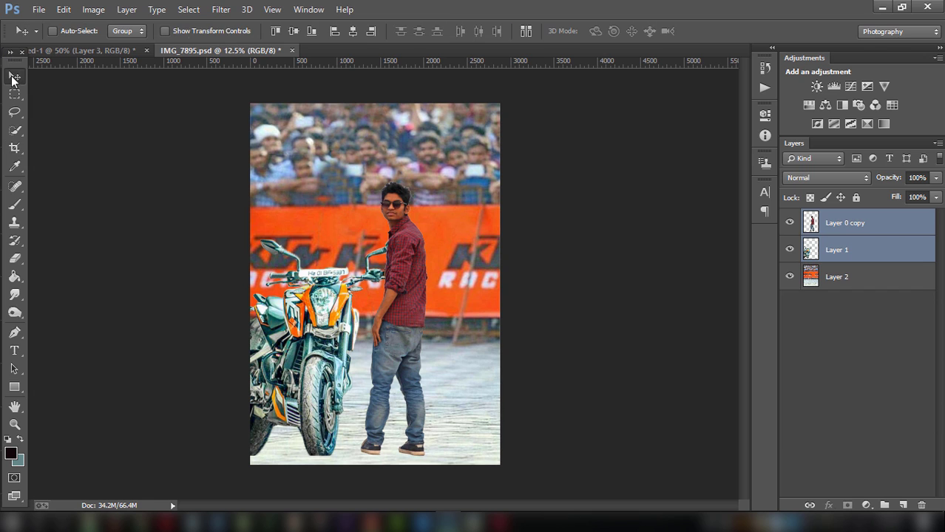
click(174, 32)
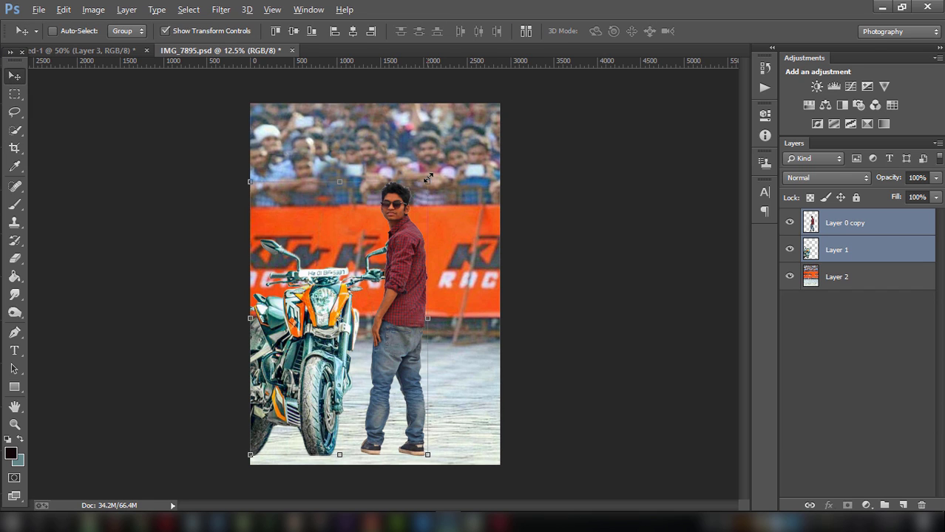
drag(428, 180, 433, 173)
drag(383, 192, 366, 191)
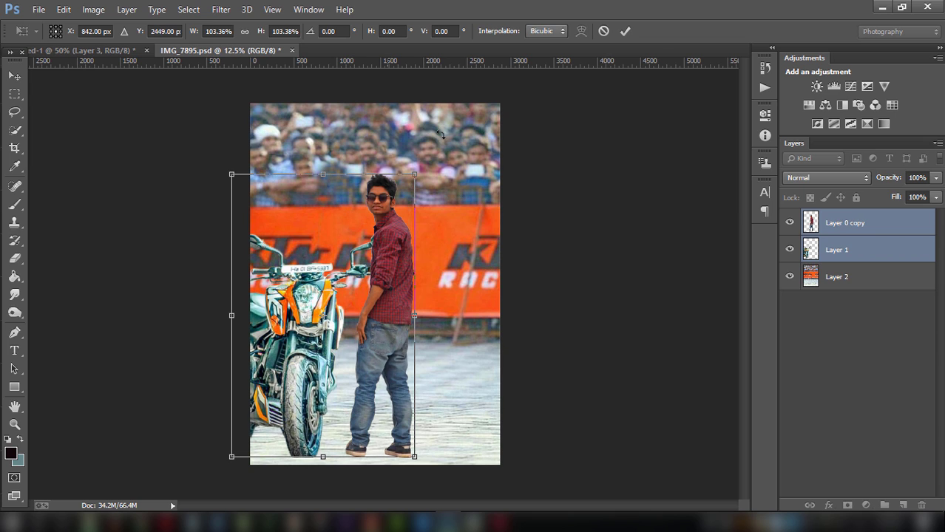
click(620, 31)
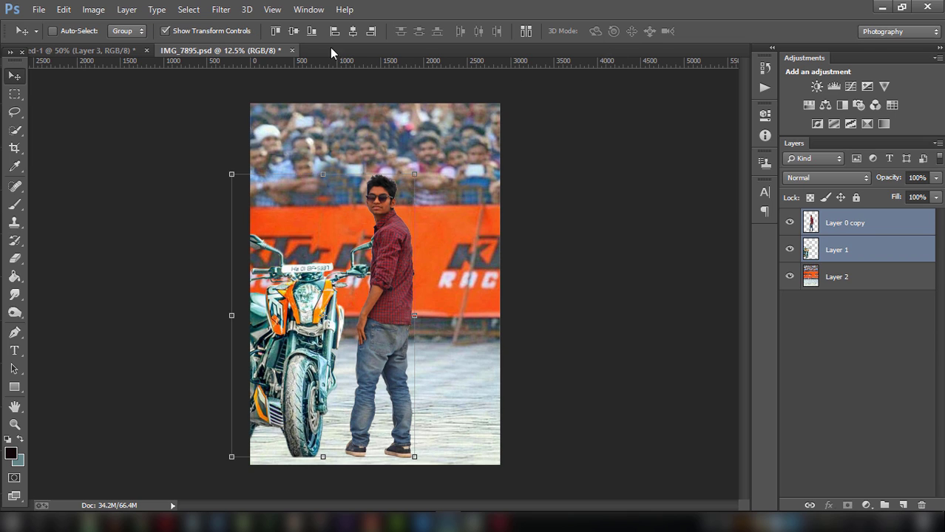
click(162, 30)
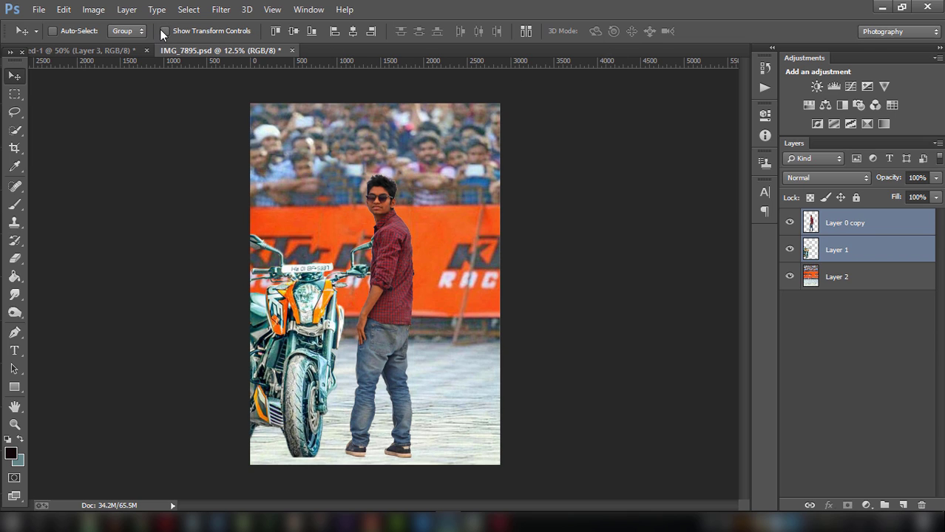
Move only the man 80 px right and zoom in to check his edges
click(881, 226)
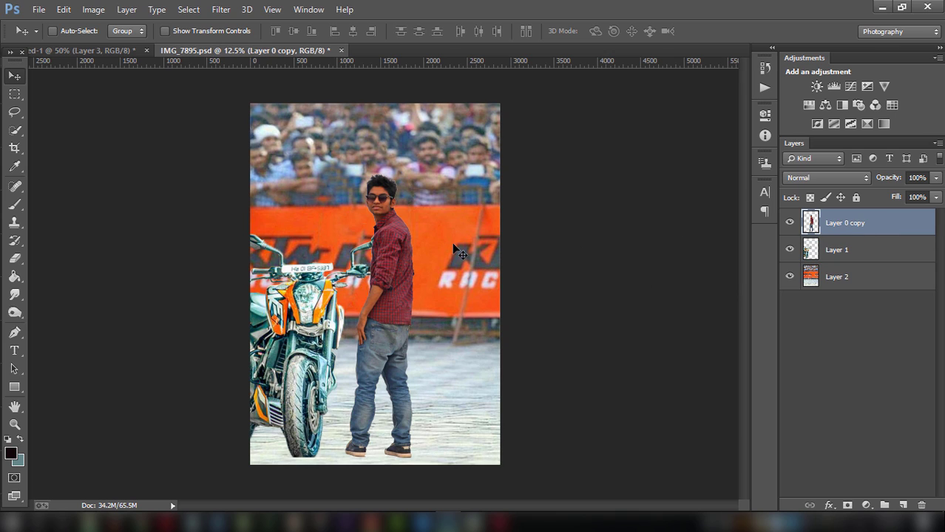
drag(399, 261, 405, 265)
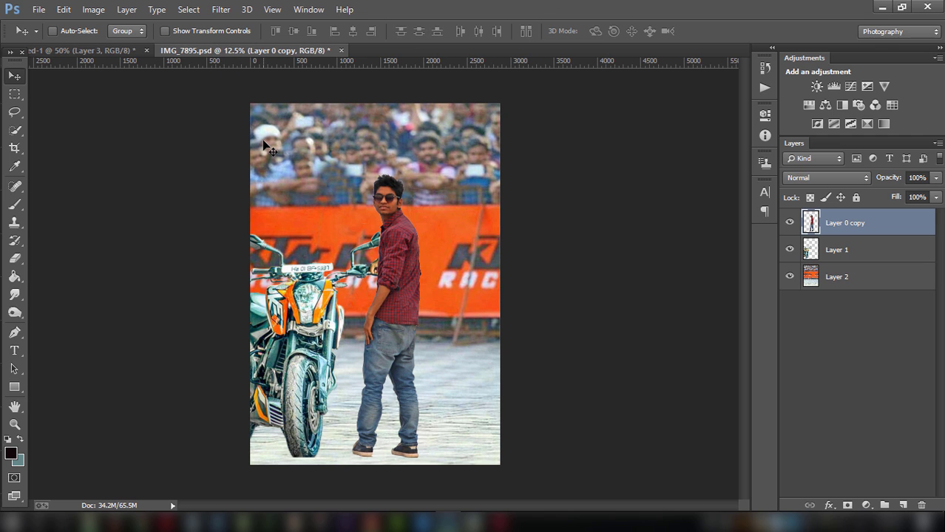
key(ctrl+plus)
key(ctrl+plus)
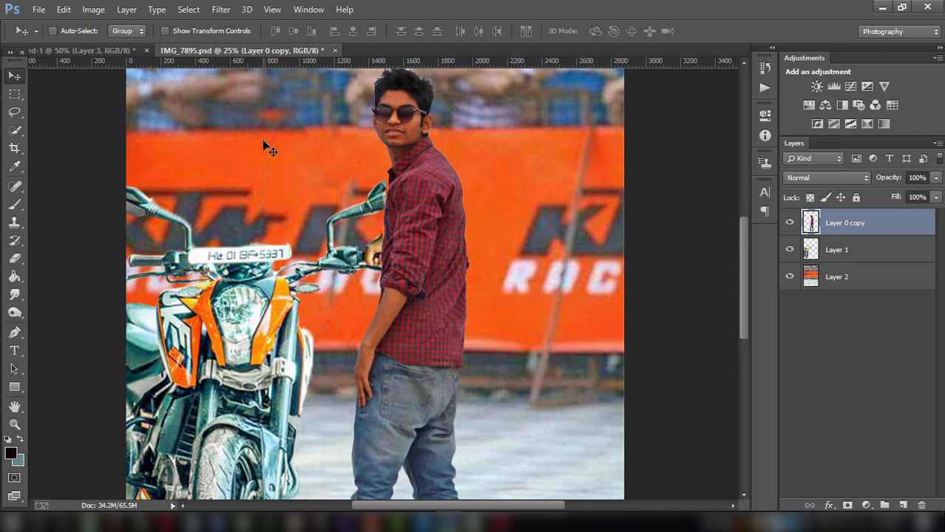
key(ctrl+plus)
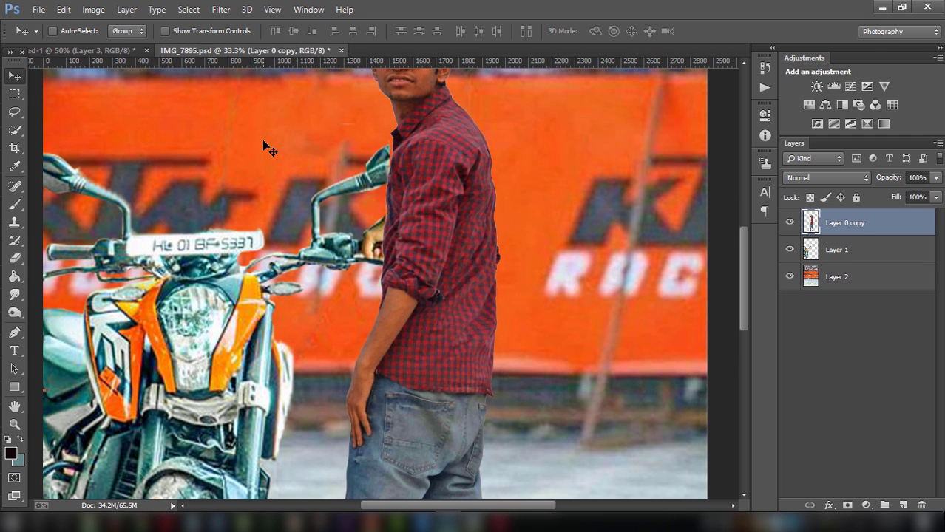
key(ctrl+minus)
key(ctrl+minus)
key(ctrl+minus)
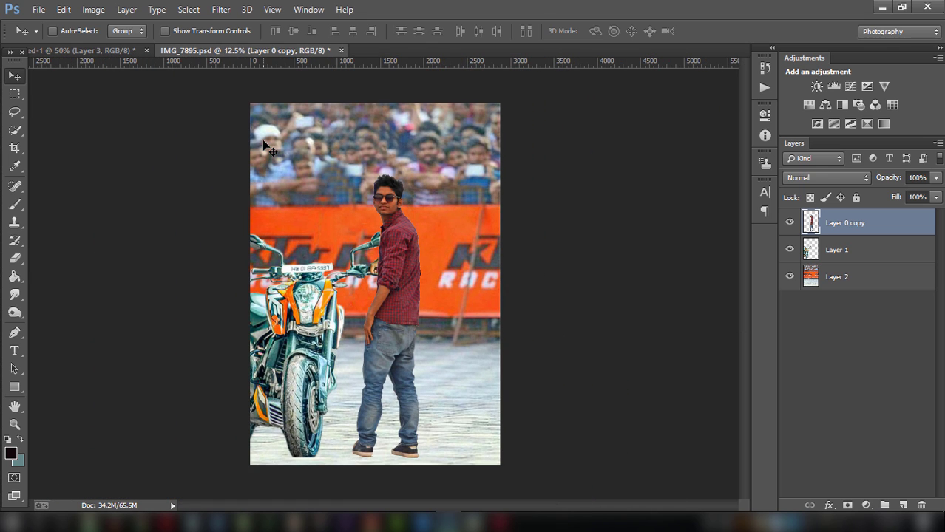
Drag the girl's layer from the other document into IMG_7895
click(107, 49)
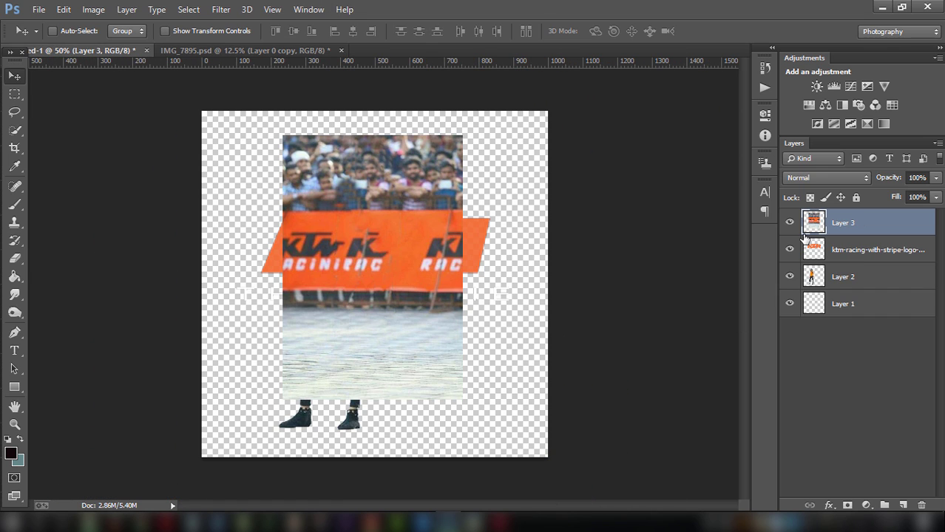
click(851, 276)
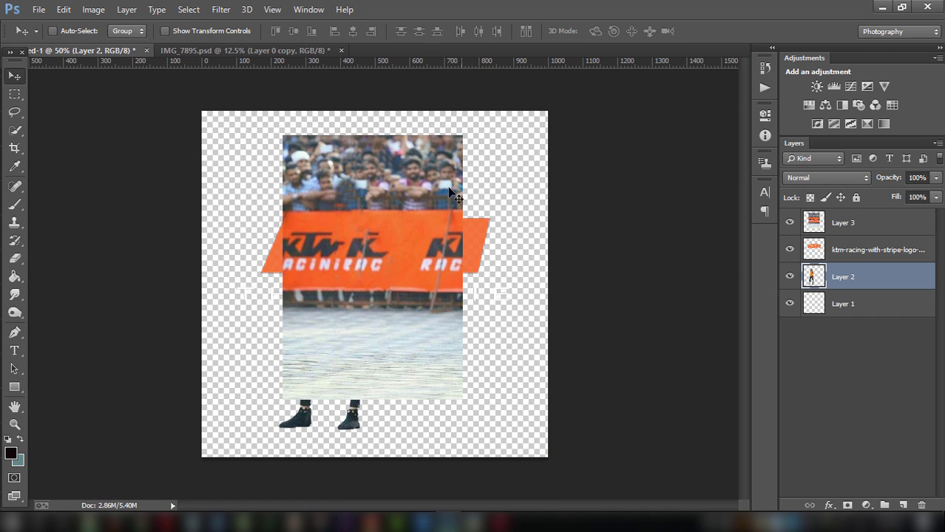
click(790, 223)
click(790, 250)
mouse_move(355, 234)
mouse_down()
mouse_move(100, 76)
mouse_move(109, 53)
mouse_up()
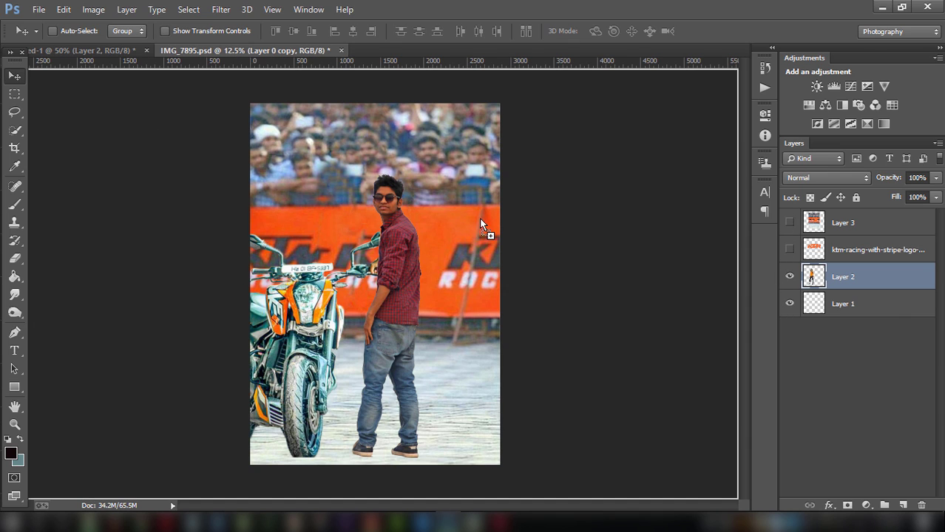
drag(207, 52, 479, 222)
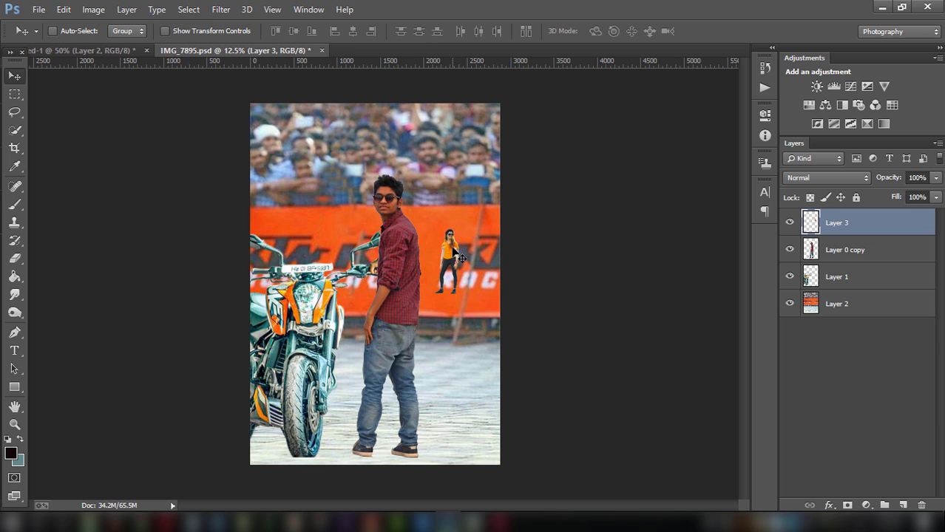
Convert the girl to a smart object and scale her about 411% beside the man
right_click(877, 226)
click(624, 183)
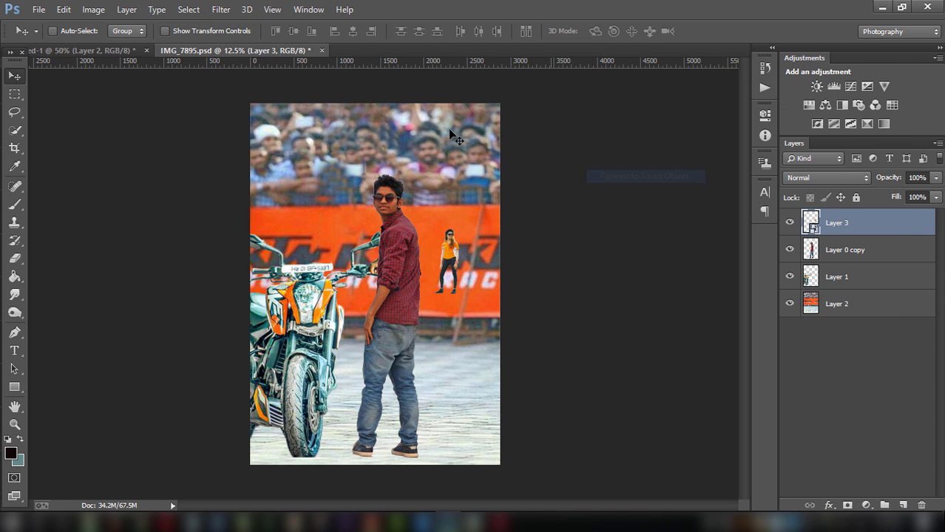
click(166, 30)
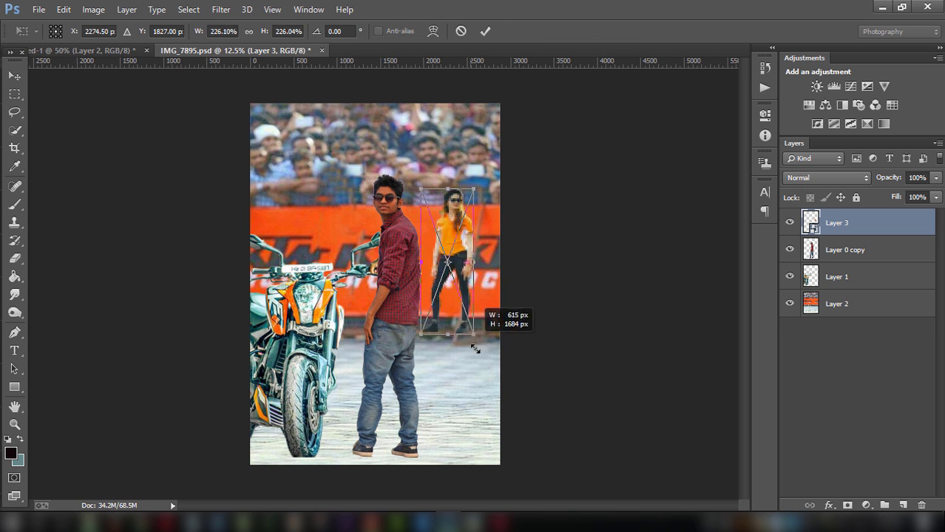
mouse_move(460, 296)
mouse_down()
mouse_move(494, 392)
mouse_move(465, 361)
mouse_move(480, 360)
mouse_up()
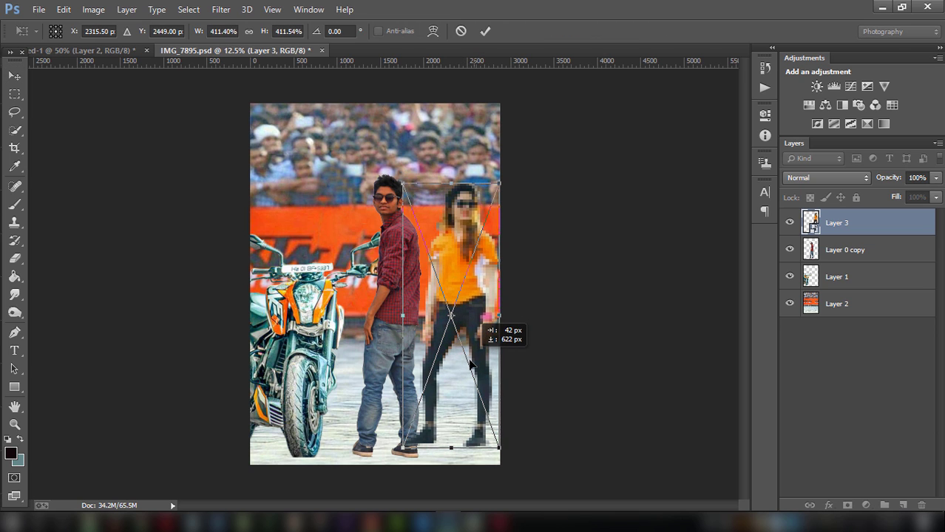
click(485, 31)
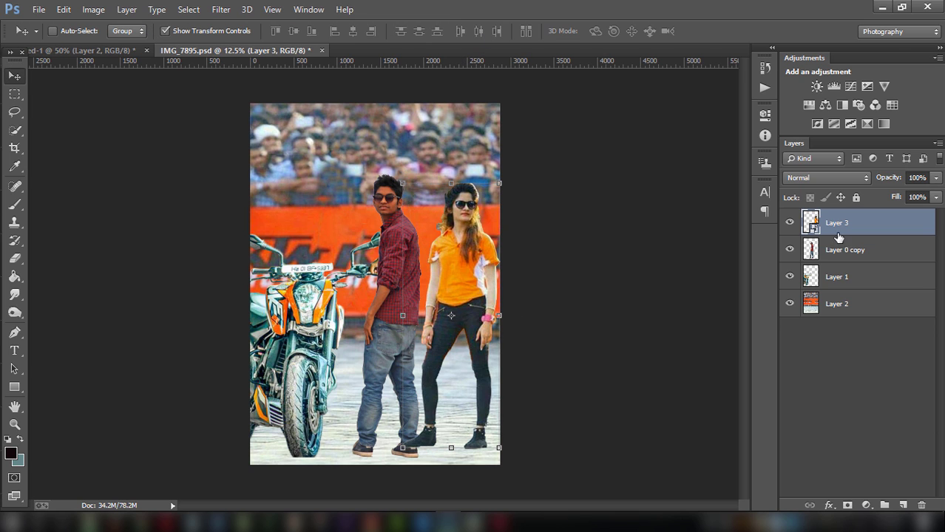
Put the girl's Layer 3 behind the man and nudge her into place just behind him
drag(836, 223, 837, 255)
mouse_move(473, 286)
mouse_down()
mouse_move(462, 287)
mouse_move(465, 298)
mouse_up()
key(ctrl+t)
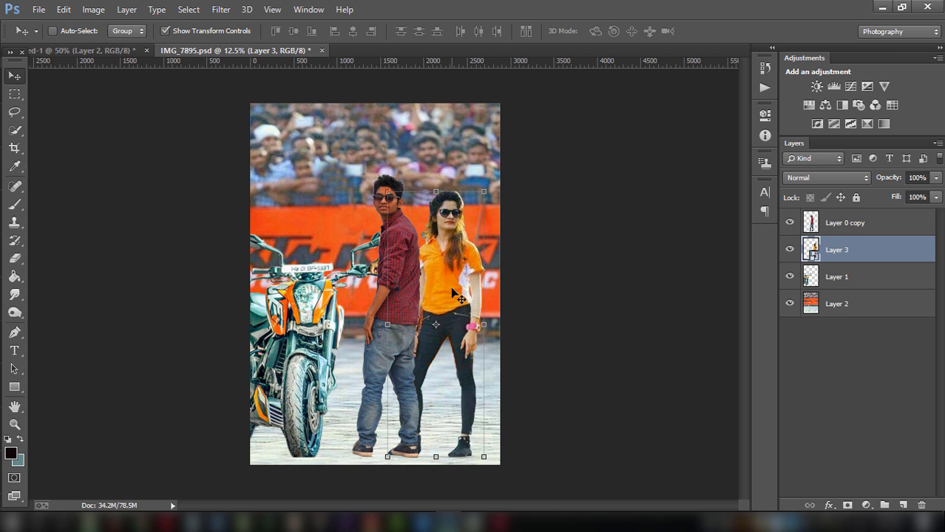
drag(452, 288, 451, 286)
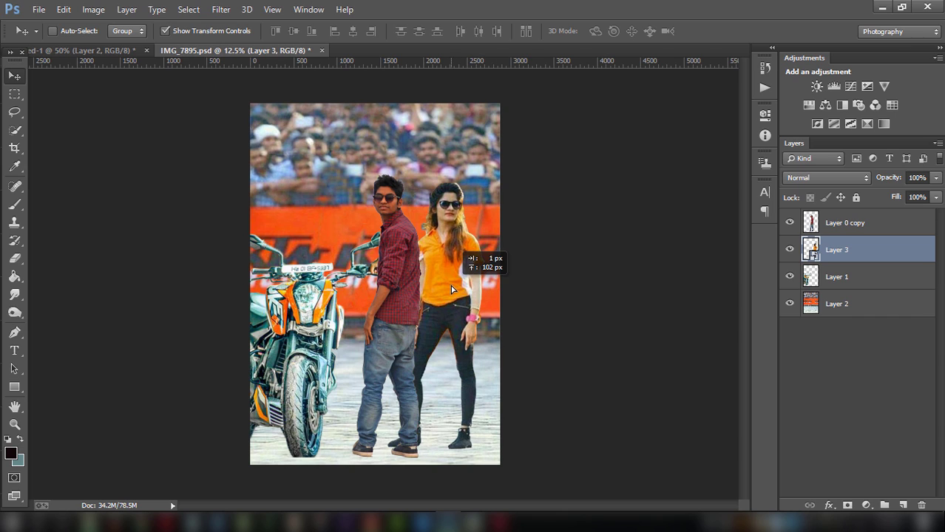
click(165, 31)
key(Down)
key(Down)
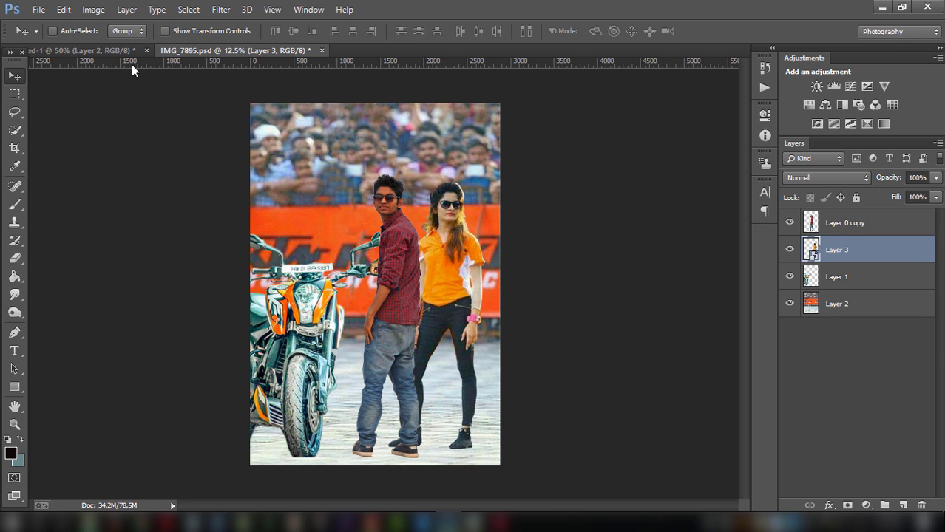
key(Right)
key(Right)
key(Right)
key(Right)
key(Down)
key(Down)
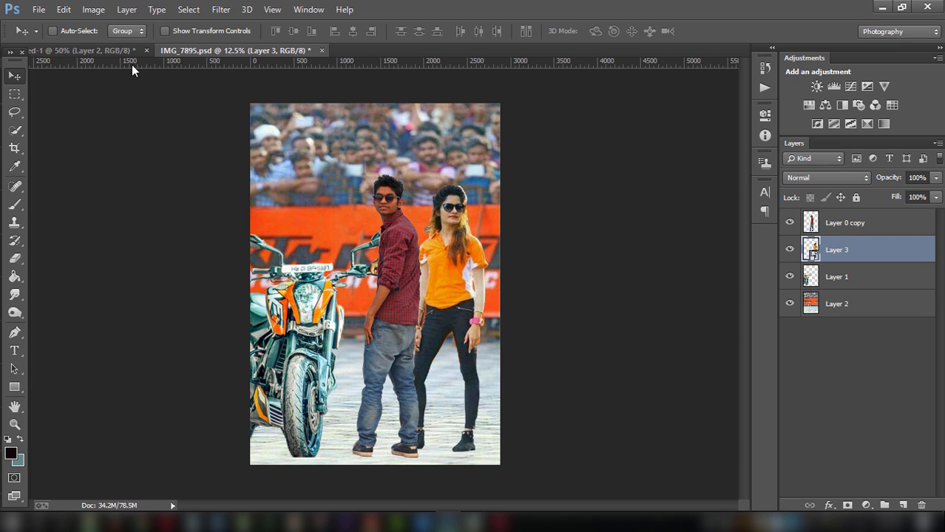
key(Down)
key(Down)
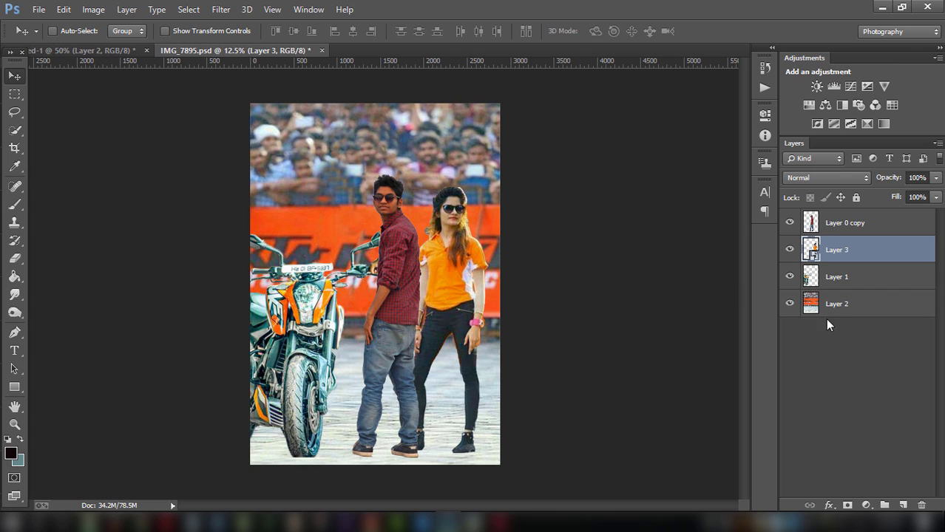
Rasterize the girl's Layer 3 and add an empty layer above the bike
right_click(856, 252)
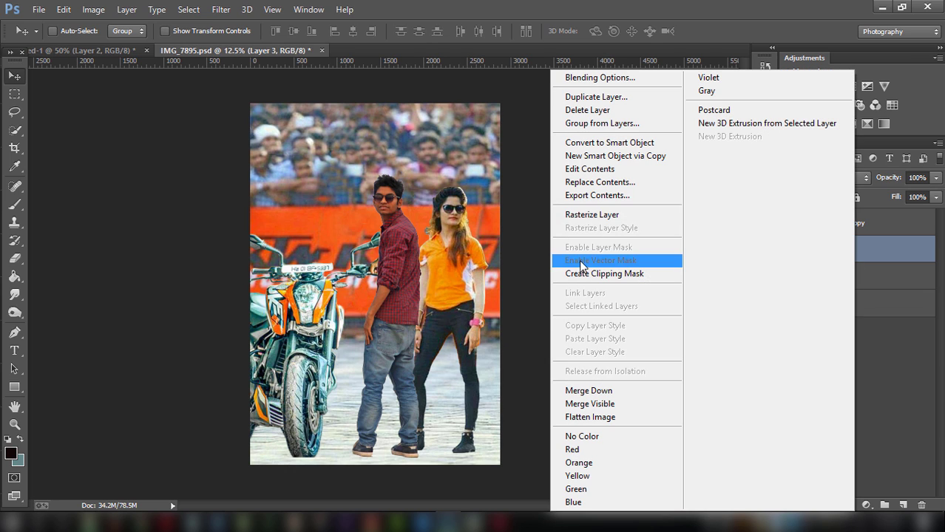
click(609, 215)
click(851, 279)
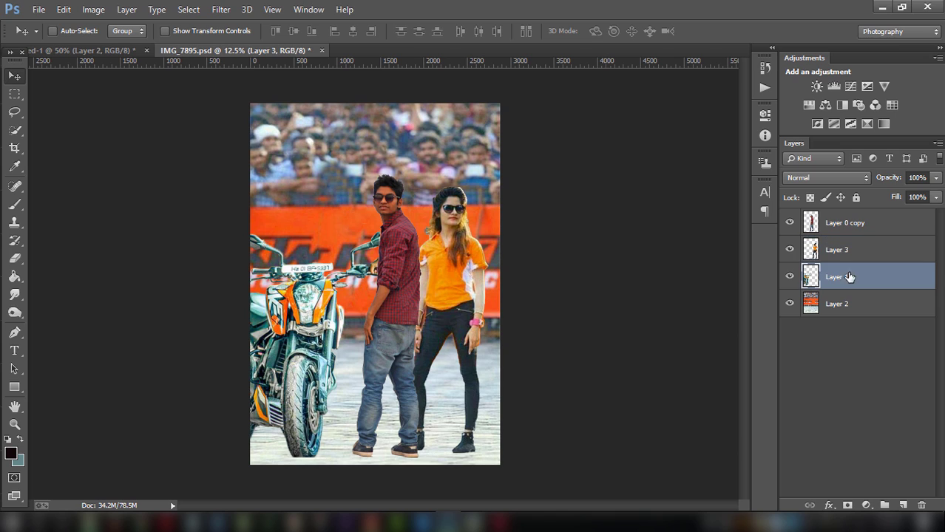
click(903, 505)
drag(860, 290, 863, 284)
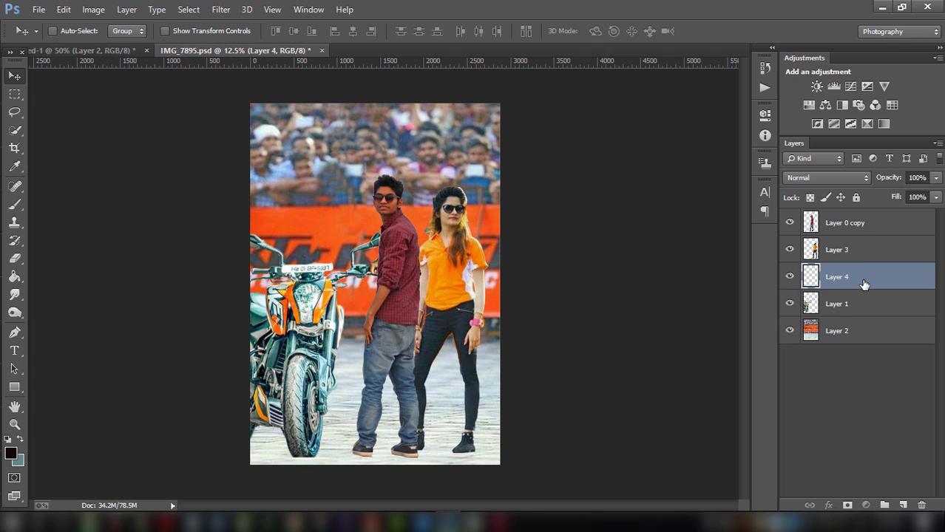
Add a second empty layer placed just beneath the man's layer
click(847, 229)
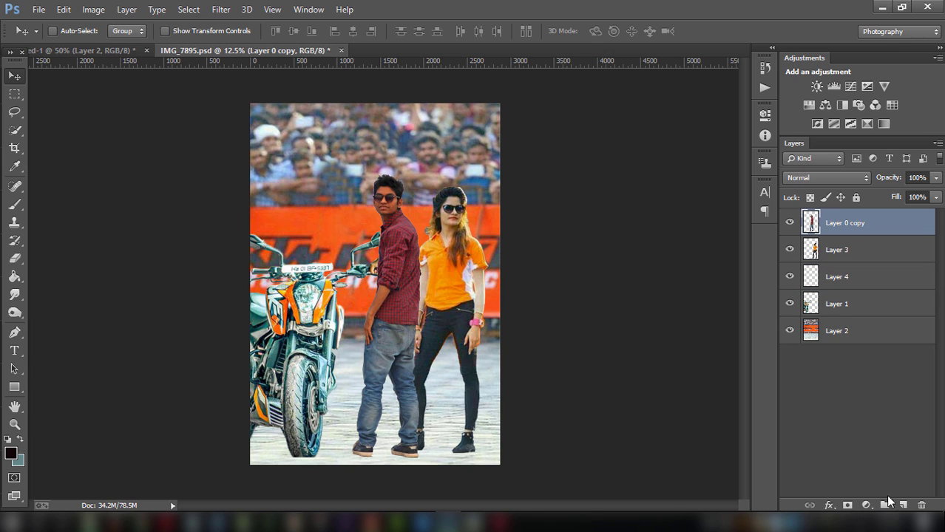
click(903, 505)
drag(861, 225, 860, 252)
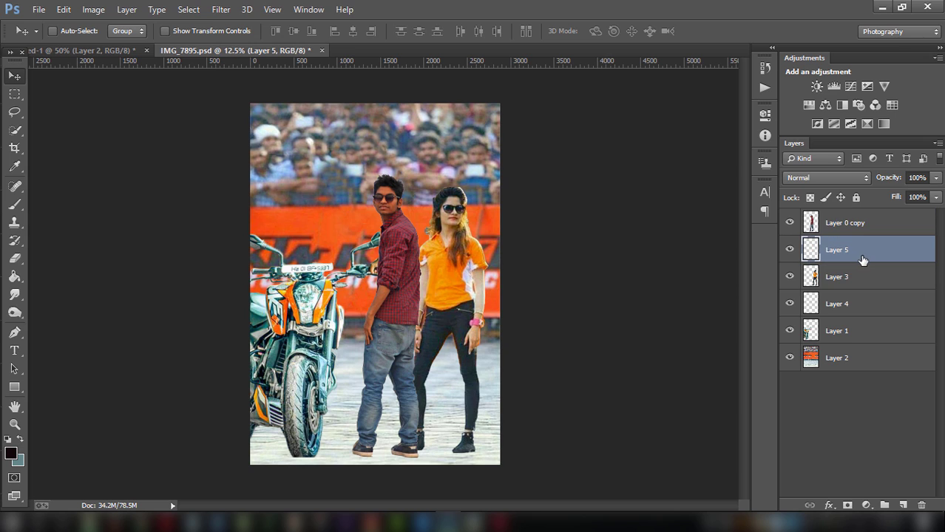
Paint a soft black dab on Layer 5 with a small soft round brush
click(20, 206)
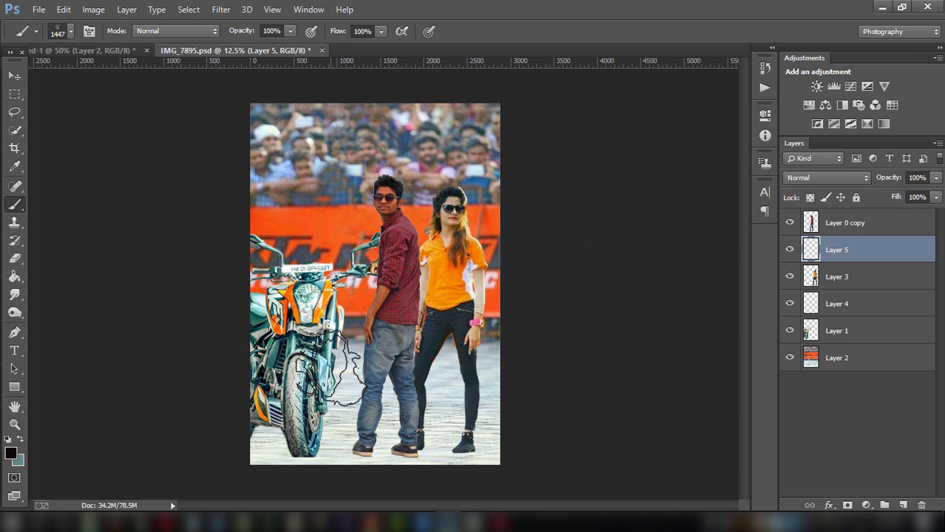
click(69, 31)
click(28, 138)
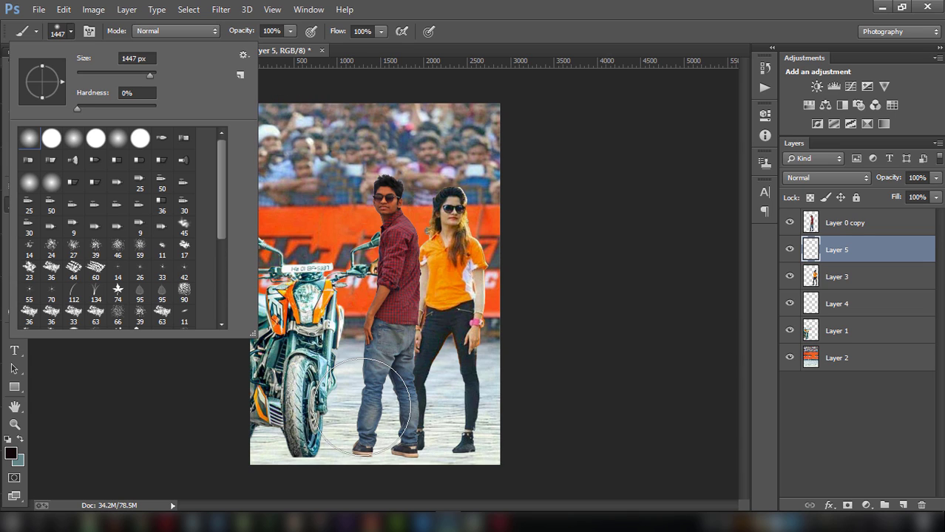
click(562, 263)
key(bracketleft)
key(bracketleft)
key(bracketleft)
key(bracketleft)
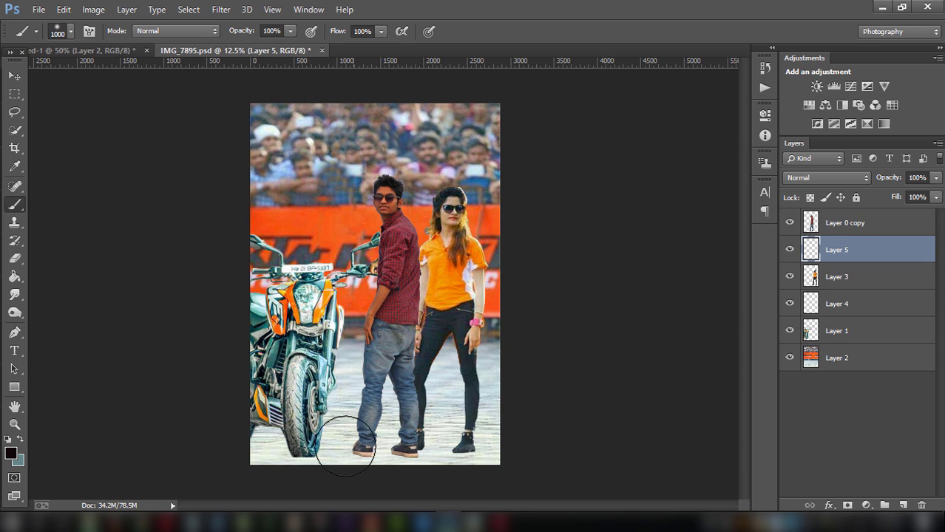
click(336, 448)
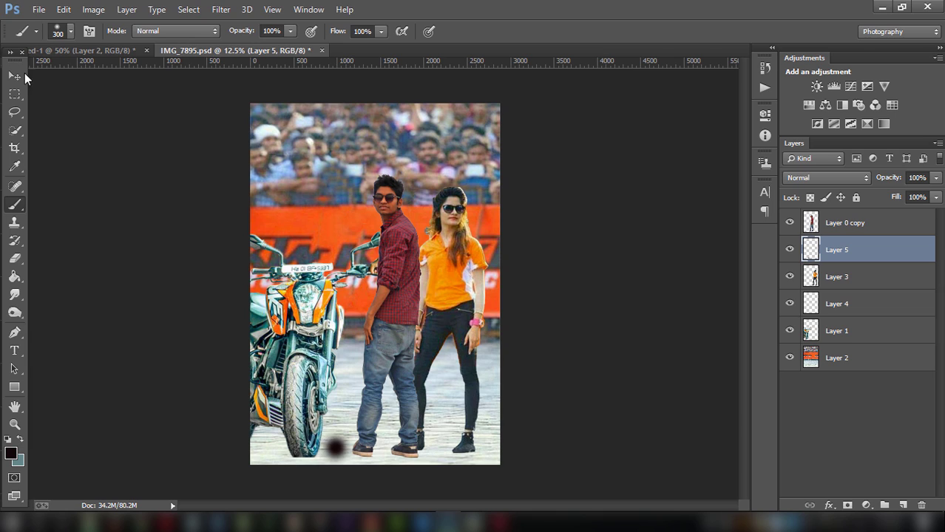
Squash the dab flat vertically and move it under the man's feet
click(21, 75)
click(165, 31)
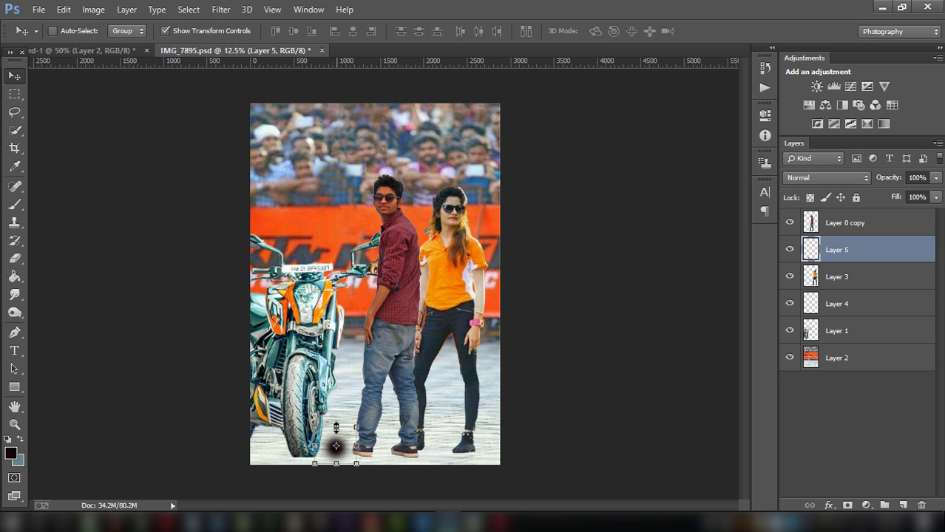
drag(336, 427, 336, 464)
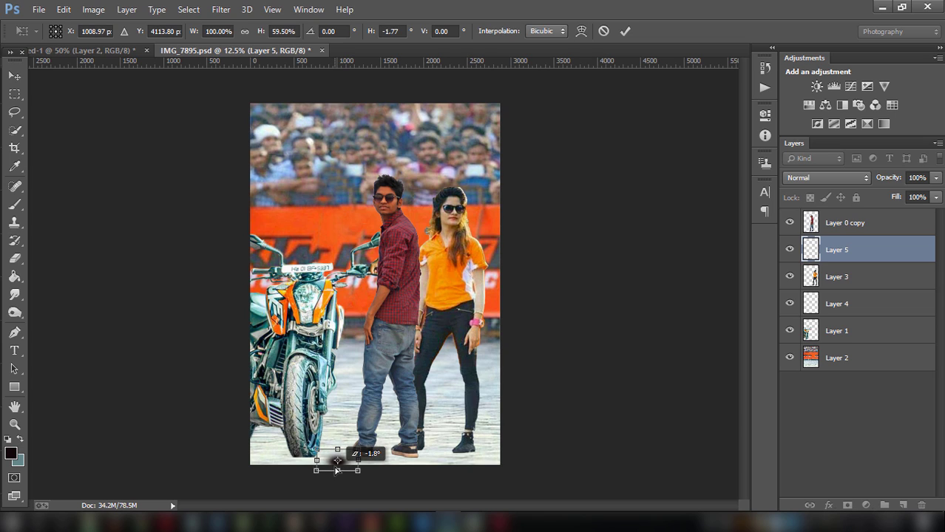
click(625, 31)
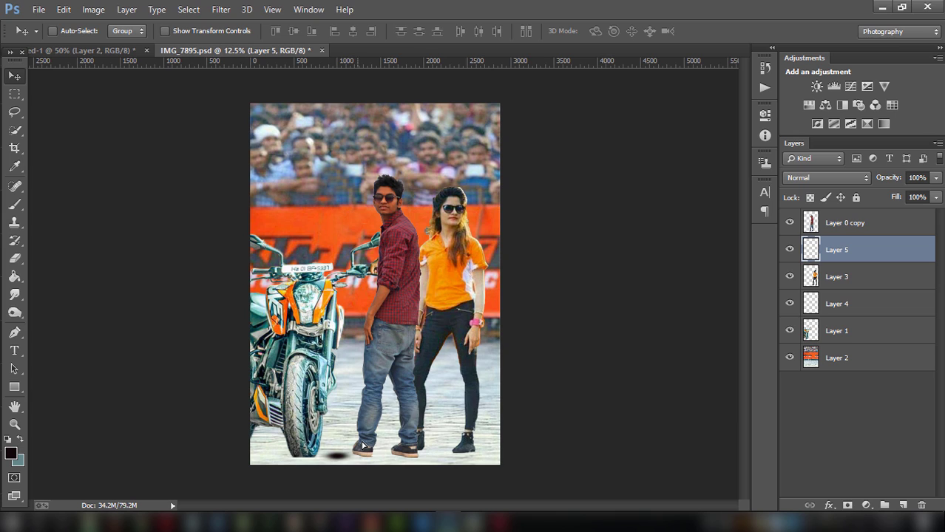
mouse_move(360, 445)
mouse_down()
mouse_move(426, 441)
mouse_move(383, 440)
mouse_move(390, 451)
mouse_move(367, 456)
mouse_move(326, 451)
mouse_move(336, 451)
mouse_up()
Narrow the shadow, place it under the shoes, and move Layer 5 below Layer 3
click(162, 32)
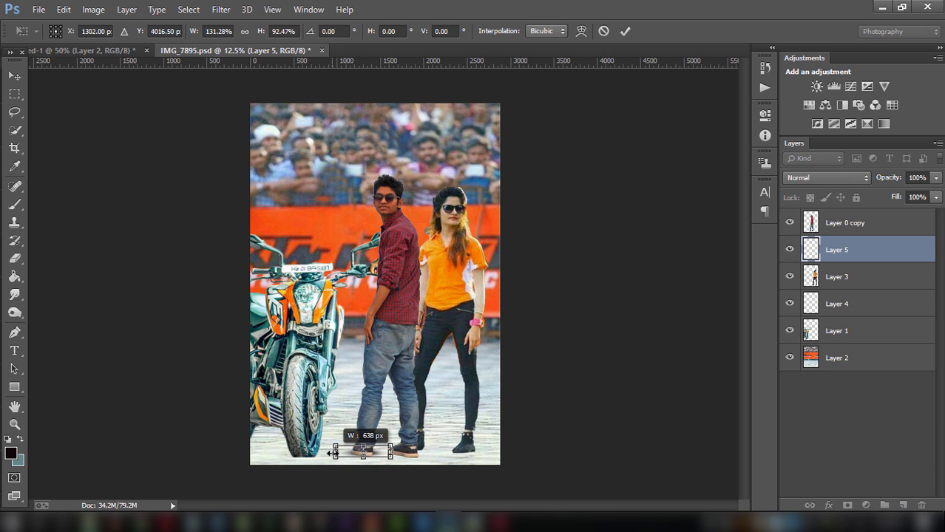
click(624, 30)
click(171, 30)
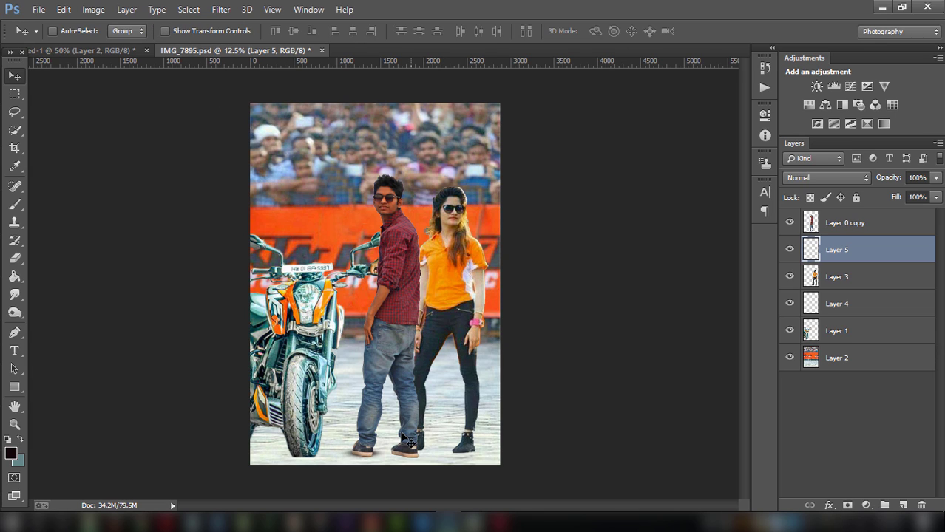
drag(403, 442, 452, 430)
drag(836, 259, 835, 290)
drag(428, 457, 424, 452)
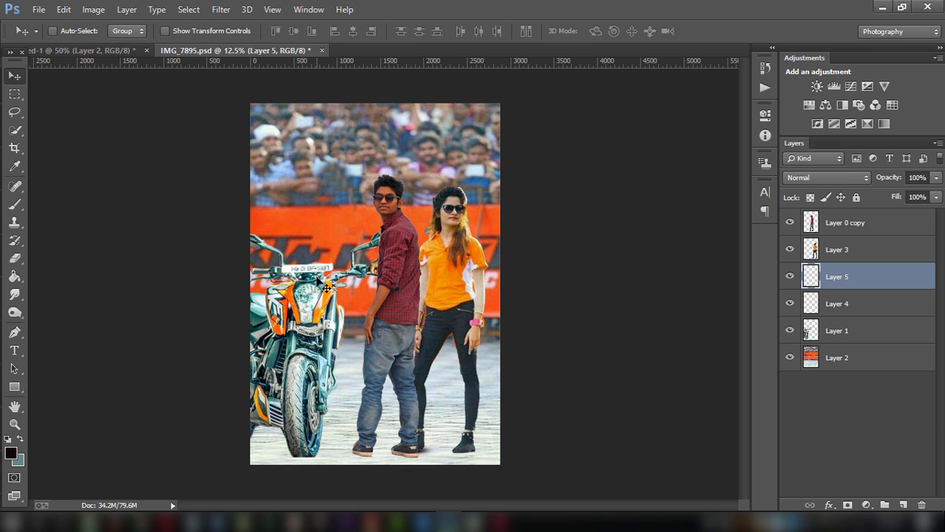
Duplicate the shadow layer, place the copy under the man's shoes, and lower it to 69% opacity
key(ctrl+j)
mouse_move(451, 415)
mouse_down()
mouse_move(511, 418)
mouse_move(395, 425)
mouse_up()
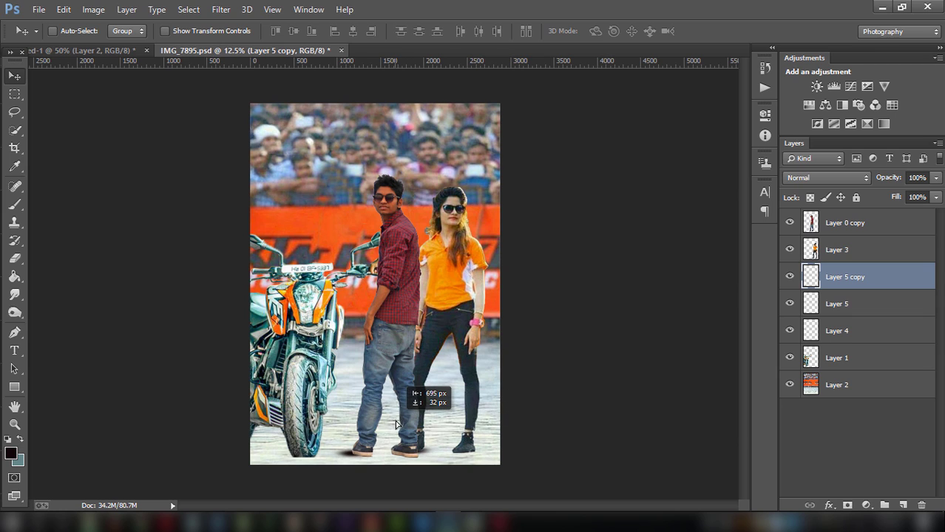
drag(395, 424, 403, 426)
click(936, 178)
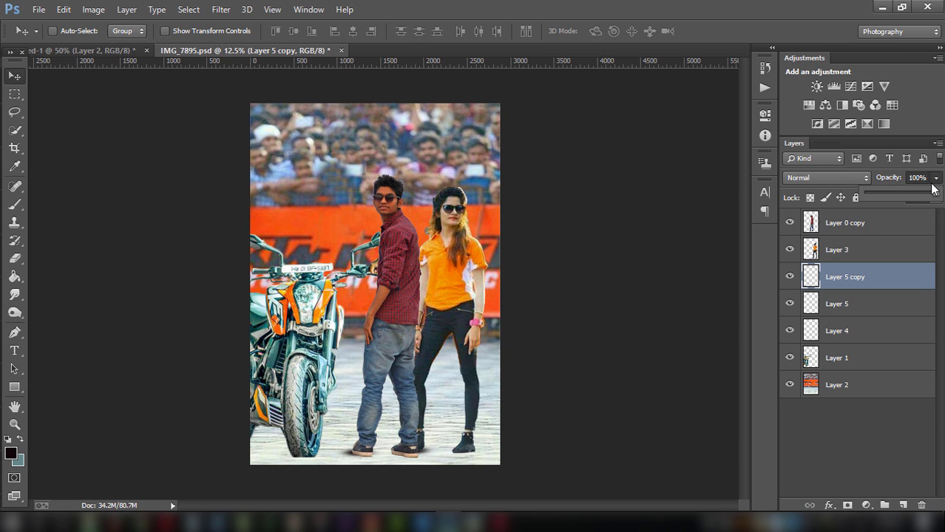
drag(931, 186, 921, 193)
Widen the shadow copy to about 167%, nudge it under the shoes, and add another copy under the girl
click(164, 30)
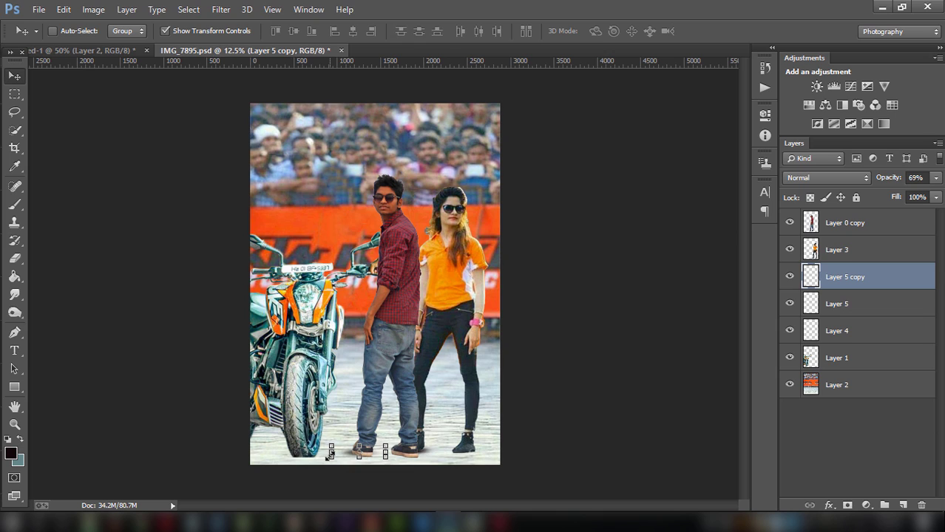
drag(329, 454, 382, 453)
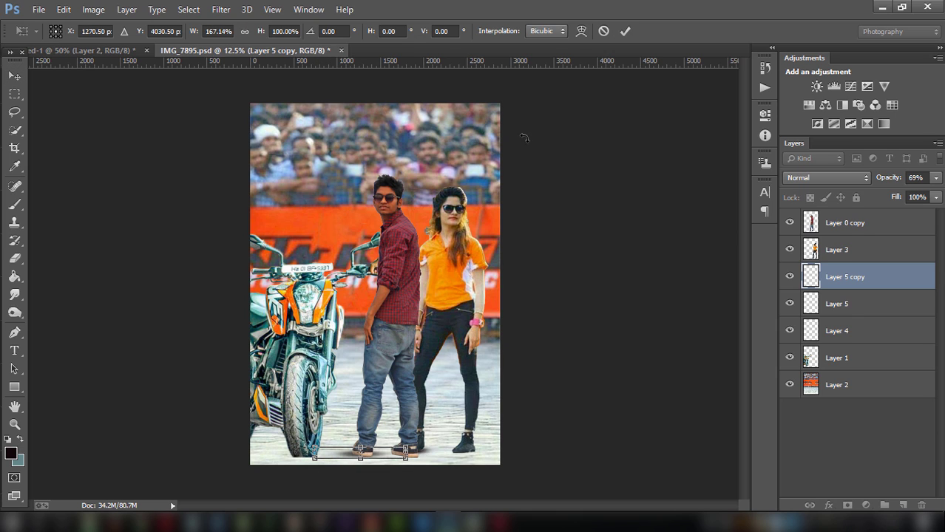
click(624, 31)
click(165, 31)
drag(374, 410, 374, 423)
key(Up)
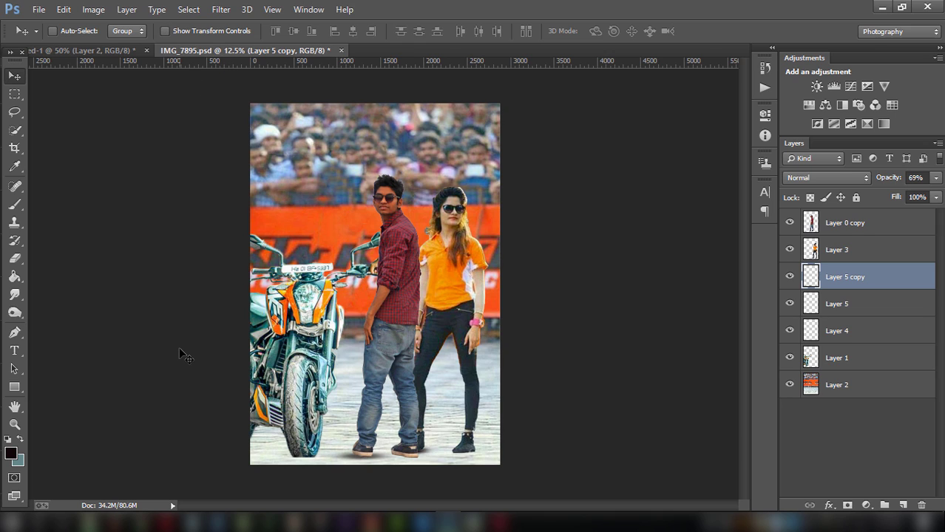
key(Up)
key(Up)
key(Up)
key(Up)
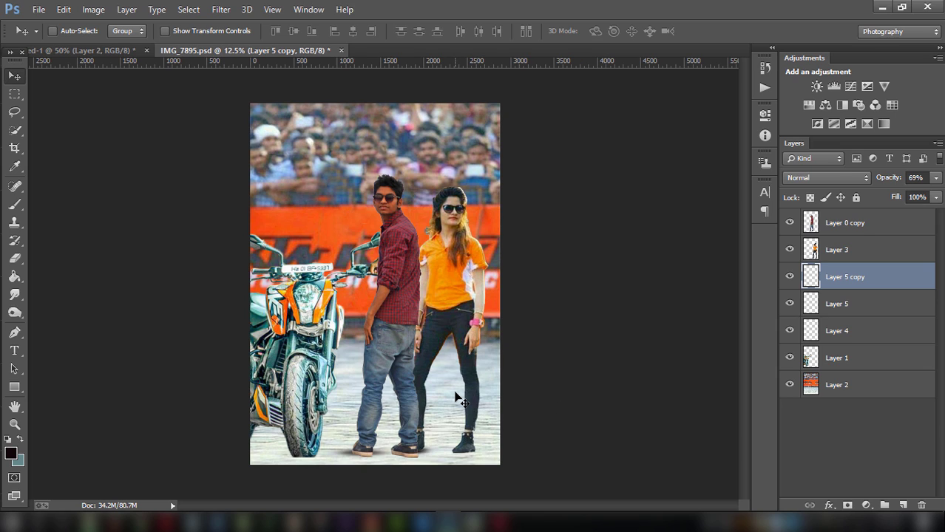
key(ctrl+j)
drag(453, 395, 517, 428)
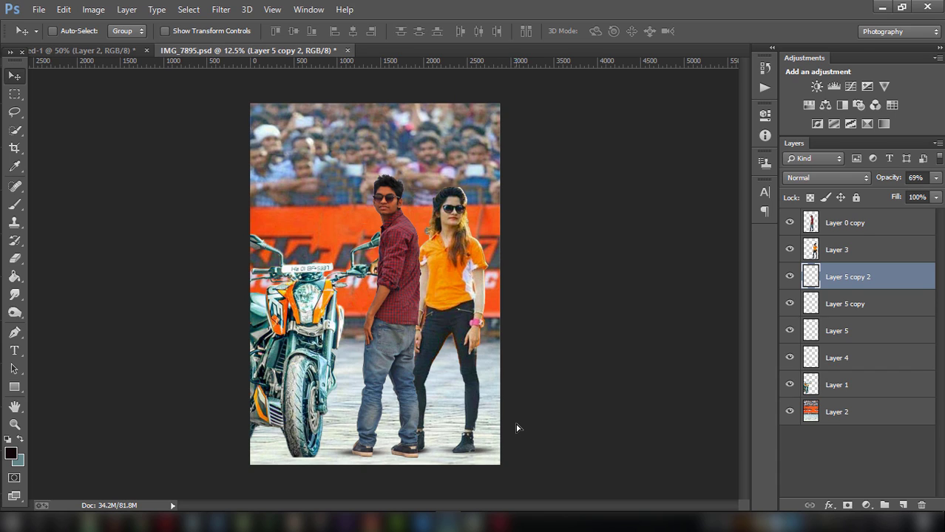
Merge the three shadow layers into one layer named 'shasow'
ctrl+click(845, 310)
ctrl+click(843, 336)
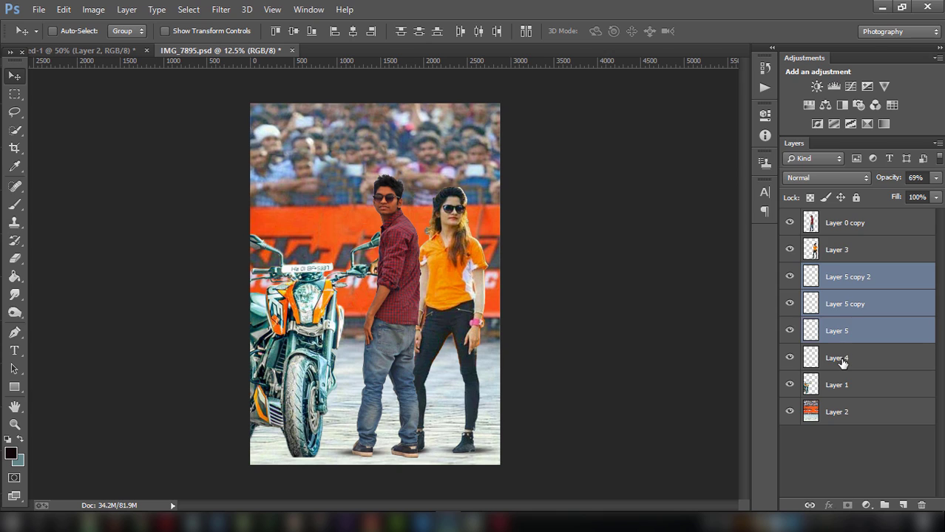
ctrl+click(843, 358)
right_click(843, 359)
click(632, 404)
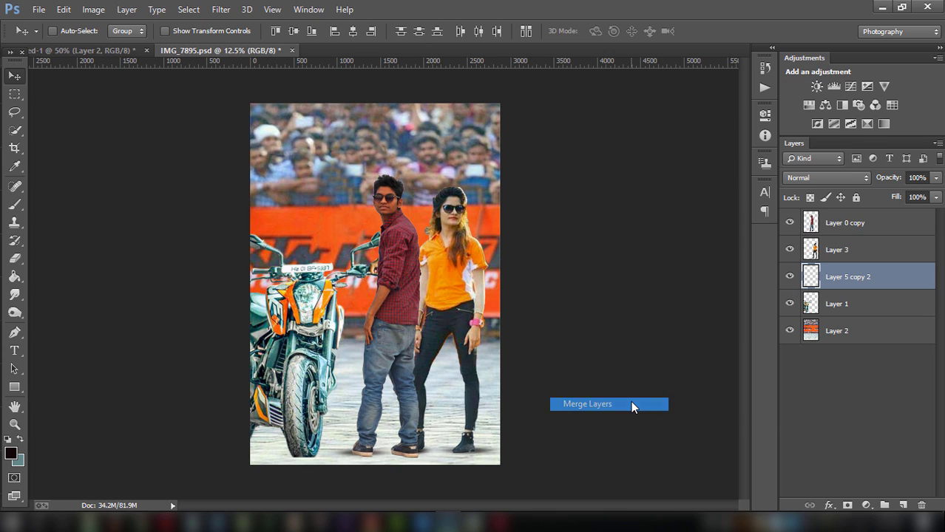
double_click(844, 275)
text(shasow)
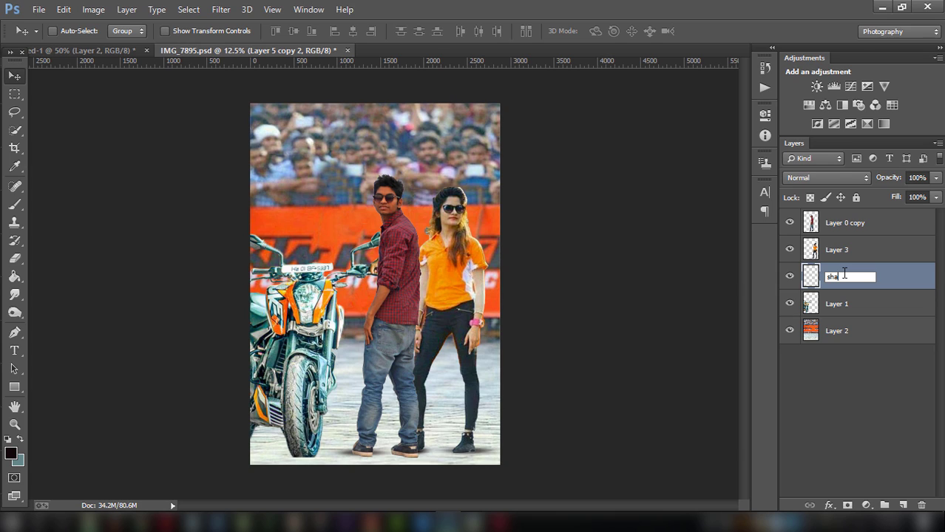
key(Return)
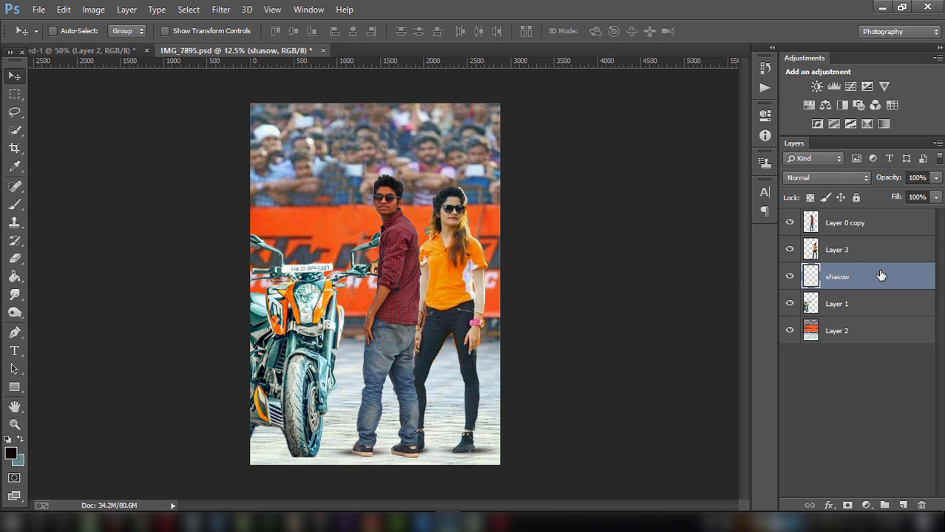
Set the shasow layer to 75% opacity and soften it with a small-radius Gaussian Blur
click(936, 177)
drag(921, 198, 918, 195)
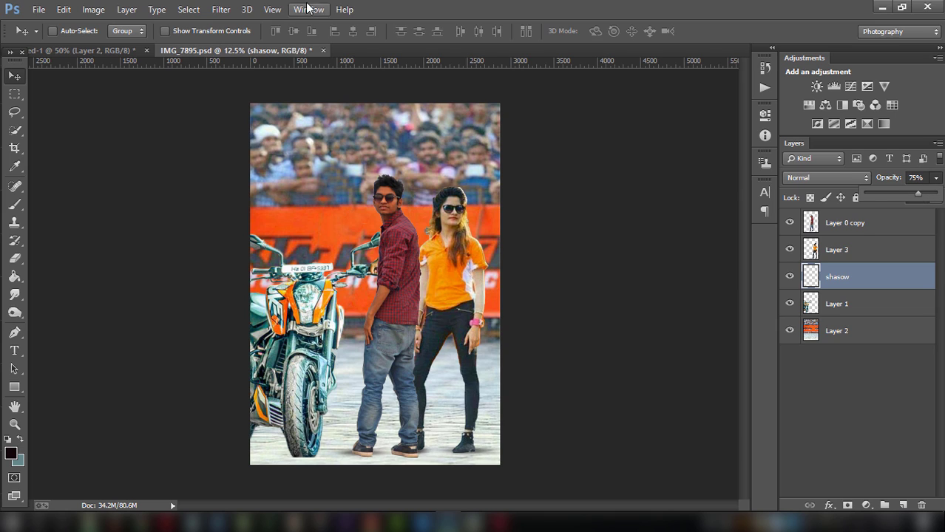
click(221, 8)
click(436, 274)
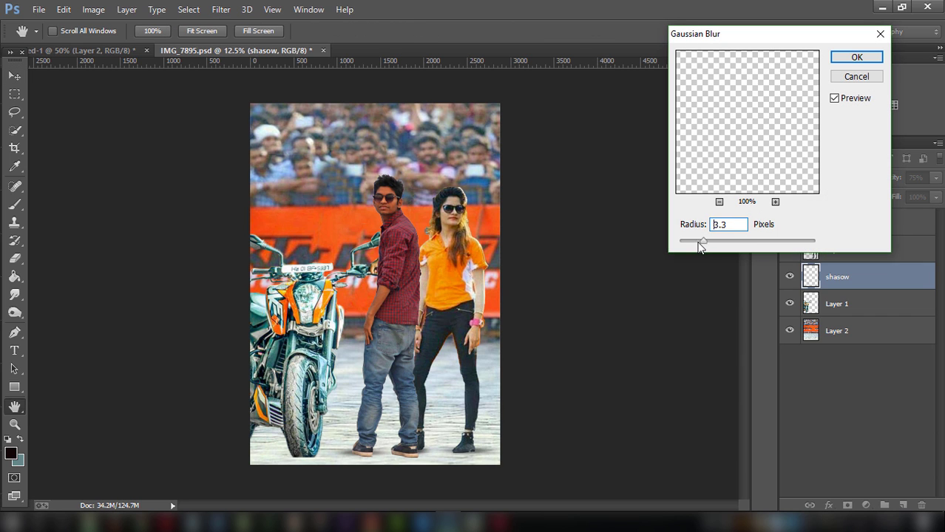
drag(705, 242, 695, 242)
click(864, 53)
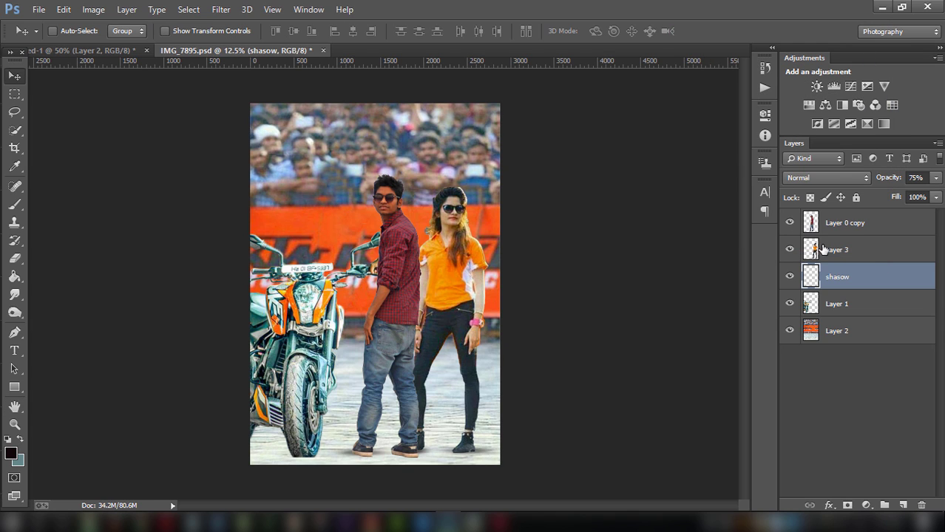
click(836, 237)
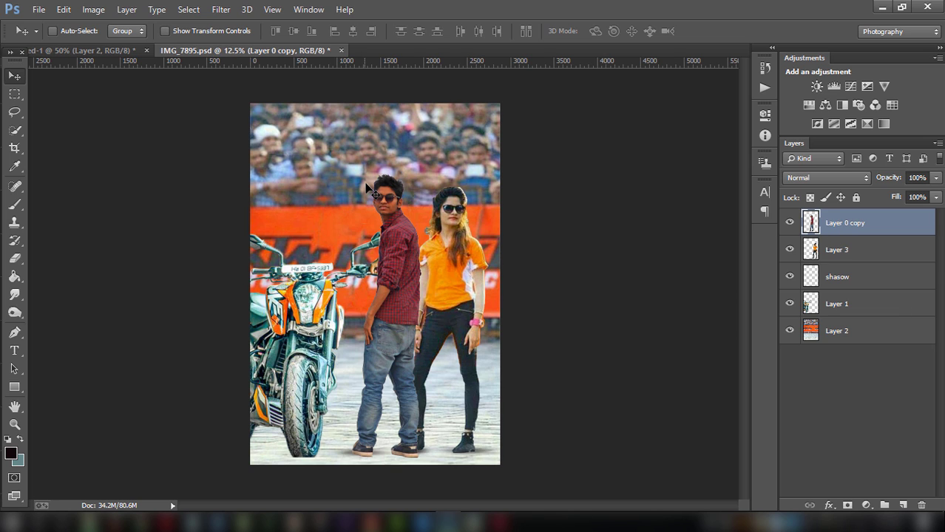
Lasso the man's head and copy it onto a new layer
click(220, 8)
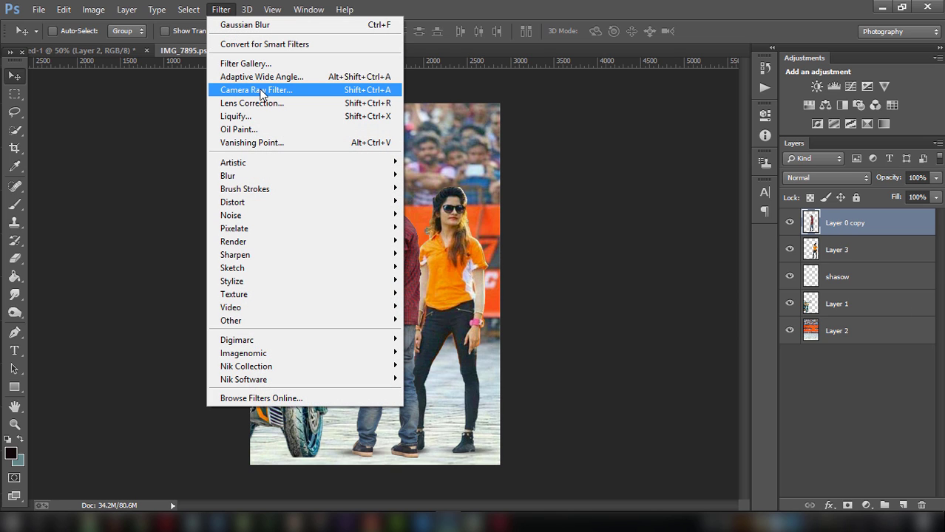
click(260, 92)
key(ctrl+plus)
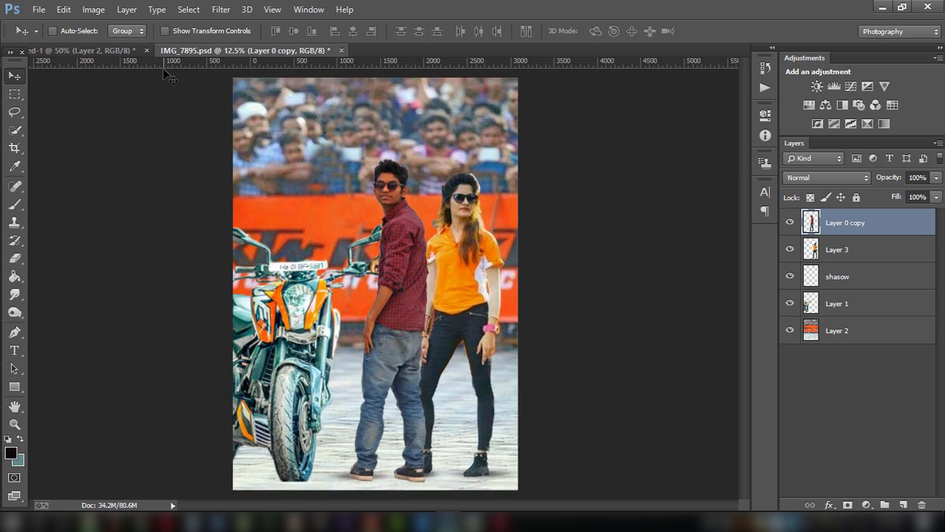
key(ctrl+plus)
key(ctrl+plus)
scroll(303, 271, up, 5)
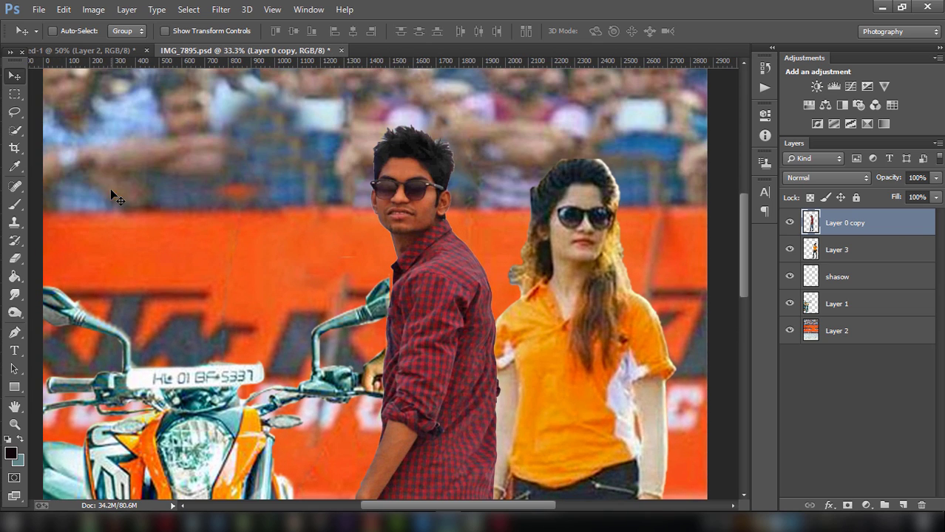
click(14, 111)
scroll(358, 164, down, 3)
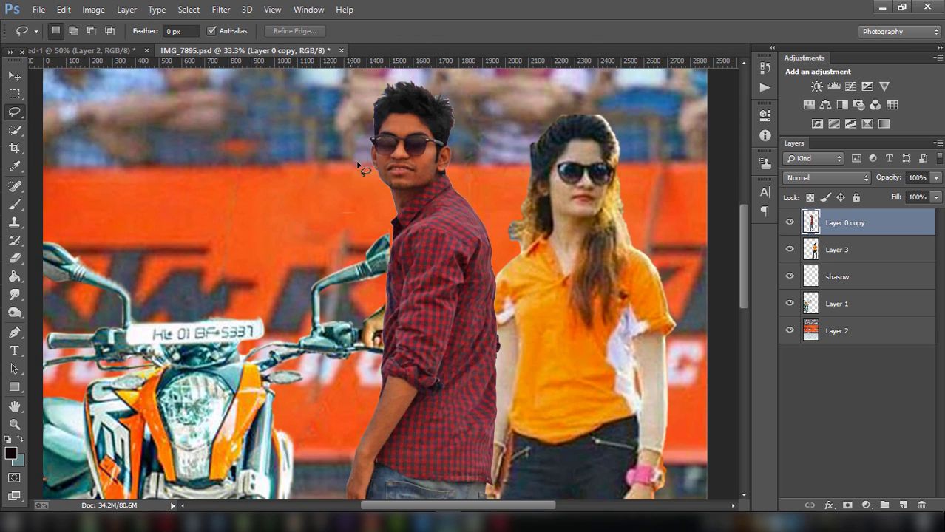
click(14, 187)
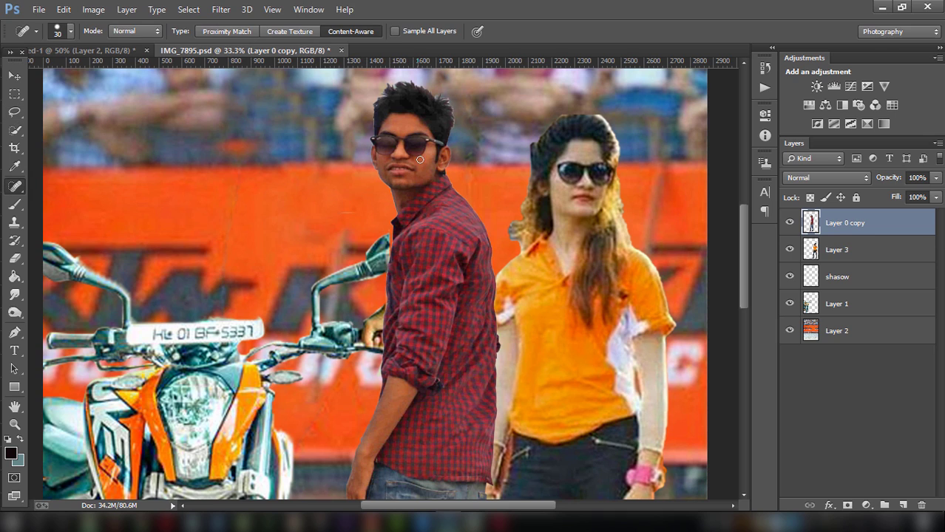
click(14, 112)
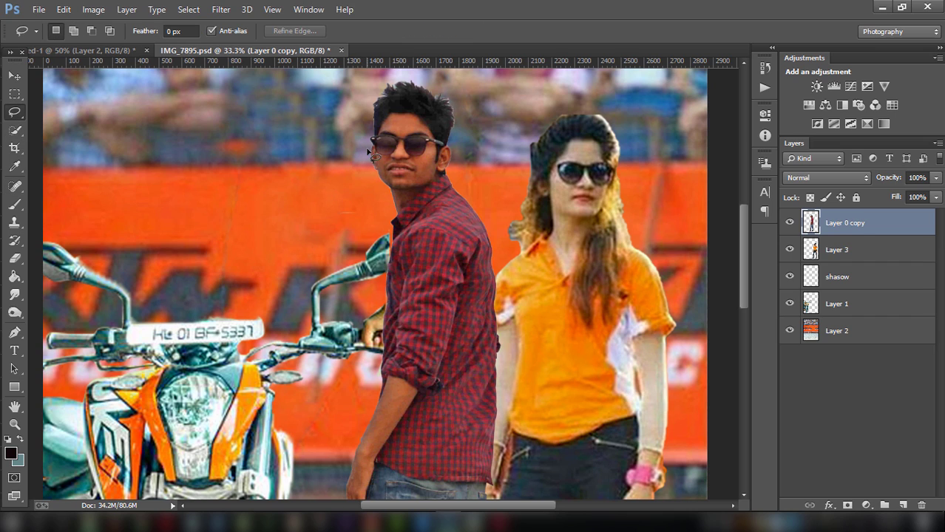
mouse_move(382, 214)
mouse_down()
mouse_move(428, 207)
mouse_move(463, 155)
mouse_move(437, 122)
mouse_move(383, 117)
mouse_move(370, 144)
mouse_up()
right_click(390, 141)
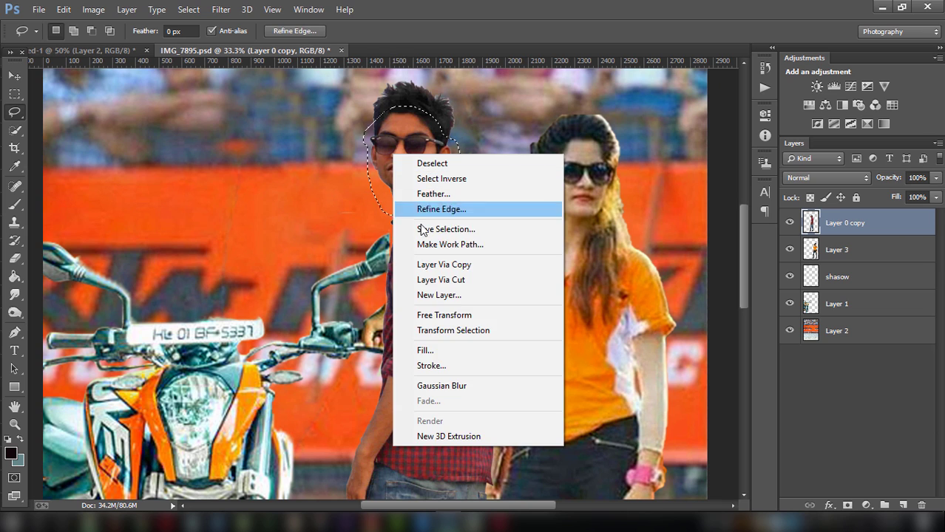
click(436, 264)
Copy the man's arm from Layer 0 copy onto a new layer and merge it into Layer 4
scroll(436, 264, down, 3)
scroll(435, 280, down, 3)
scroll(433, 292, up, 1)
key(alt+bracketleft)
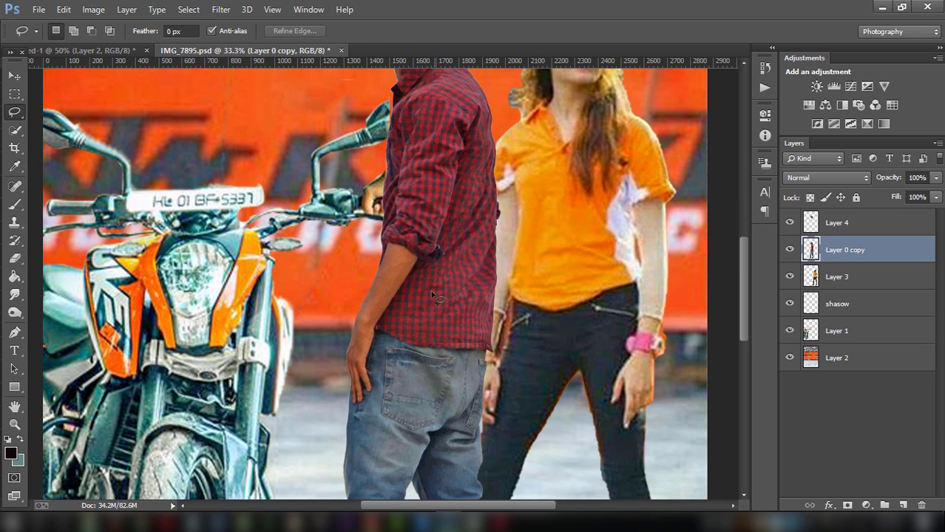
drag(384, 246, 350, 317)
drag(379, 397, 384, 255)
right_click(382, 264)
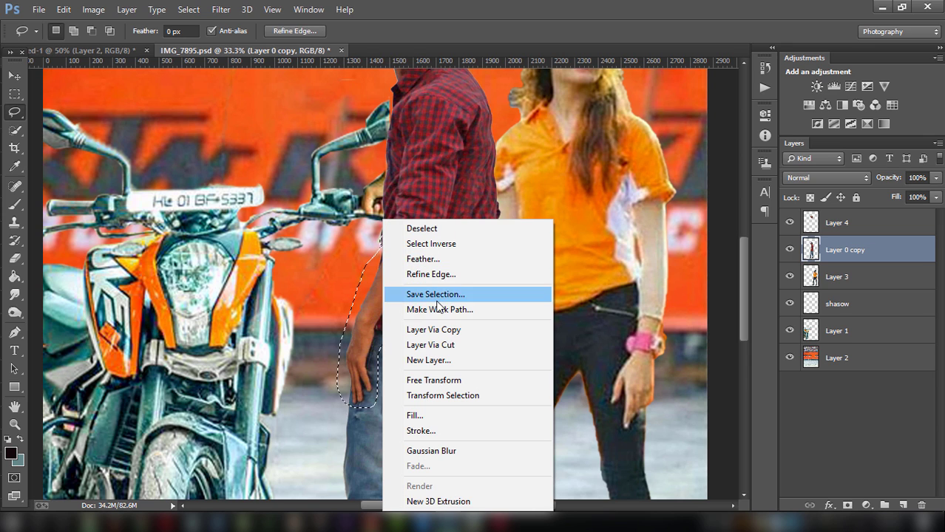
click(445, 330)
ctrl+click(850, 226)
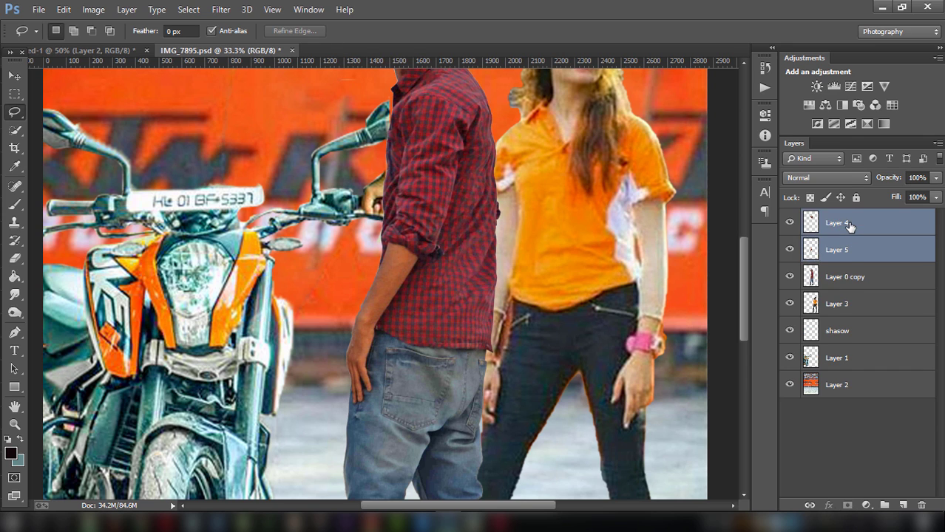
right_click(851, 226)
click(599, 401)
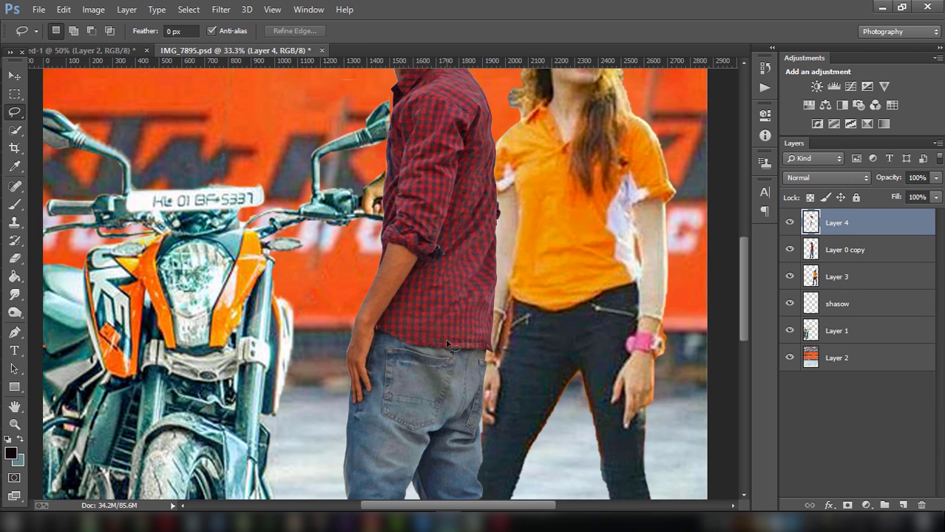
Brighten Layer 4 with a Levels midtone of 1.28
key(ctrl+minus)
key(ctrl+minus)
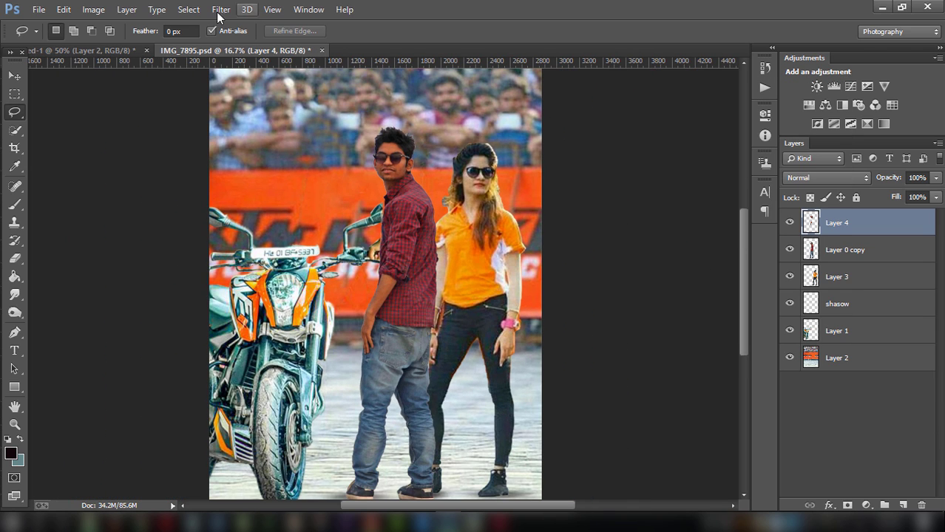
click(93, 9)
mouse_move(114, 44)
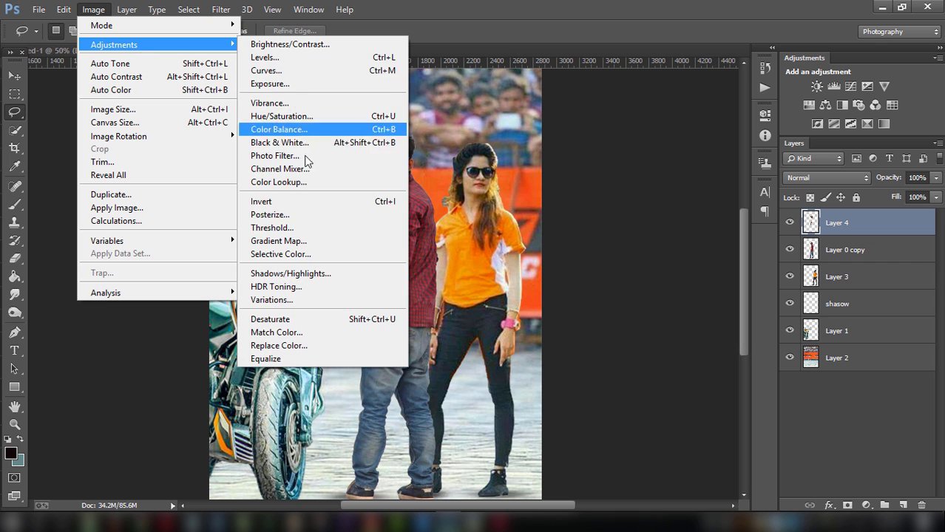
click(285, 59)
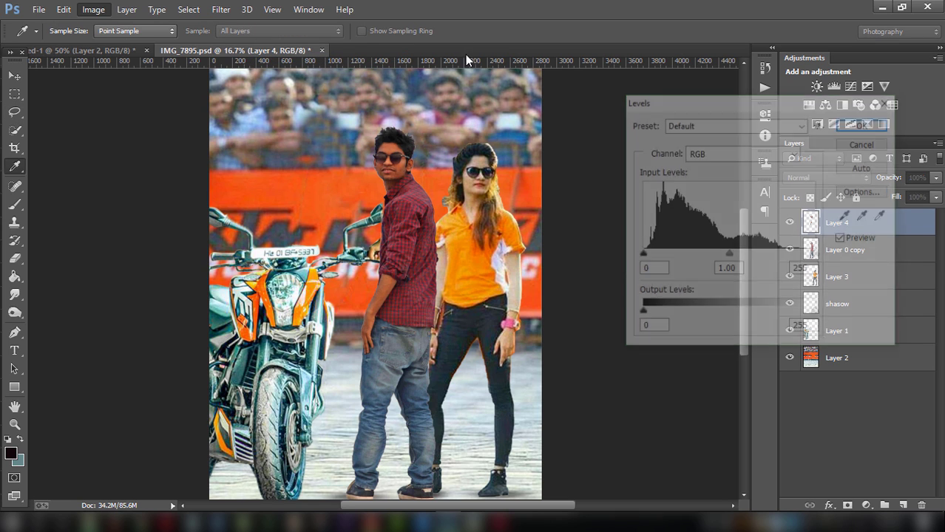
mouse_move(729, 255)
mouse_down()
mouse_move(737, 256)
mouse_move(710, 252)
mouse_up()
Apply the Levels change and erase Layer 4 along the man's arm and hip
click(889, 122)
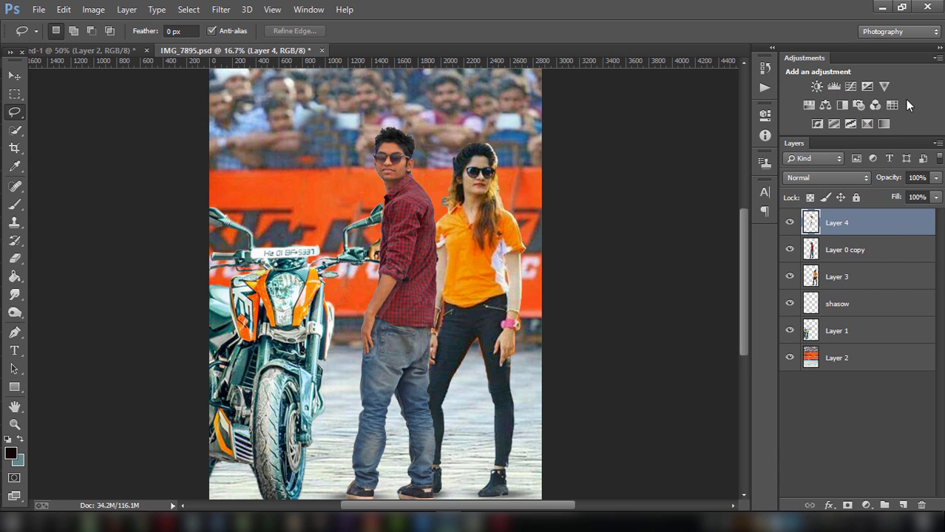
click(15, 258)
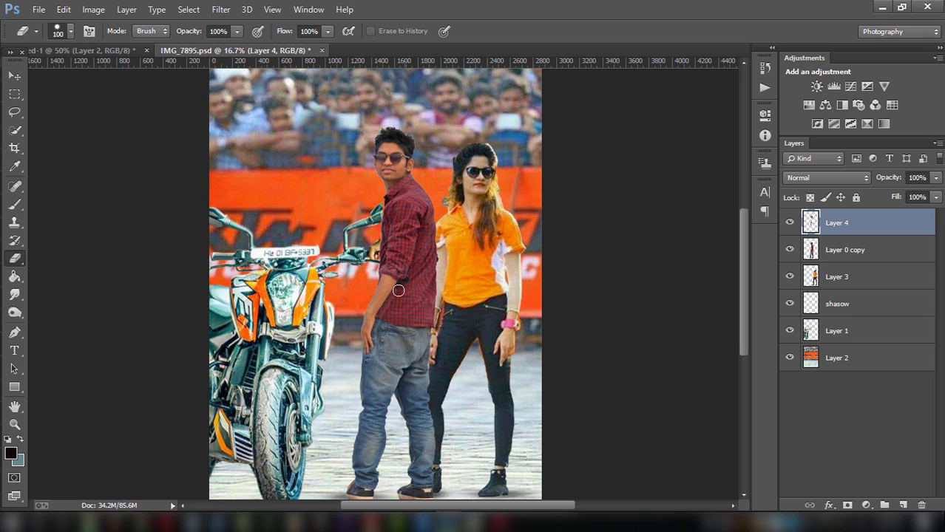
drag(398, 290, 374, 362)
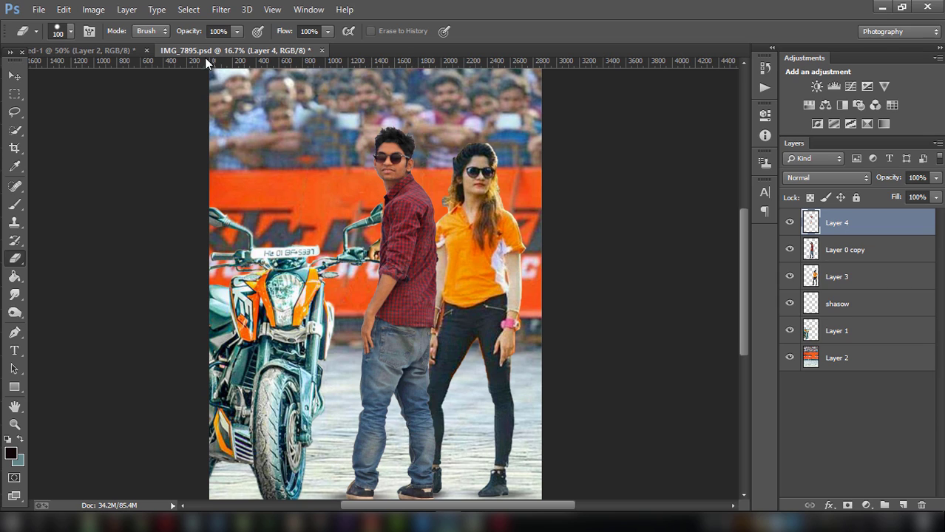
click(221, 9)
Raise the Oranges luminance of Layer 4 to +21 in the Camera Raw Filter
click(236, 93)
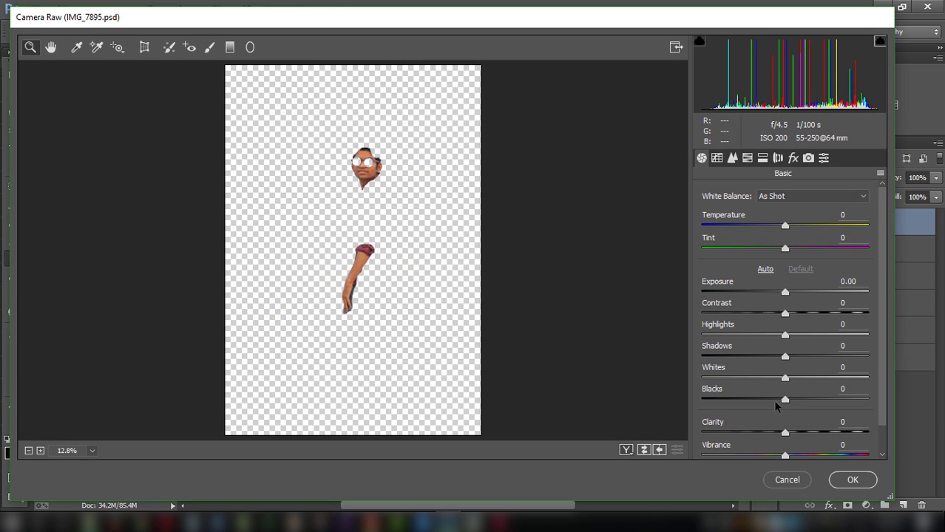
click(731, 158)
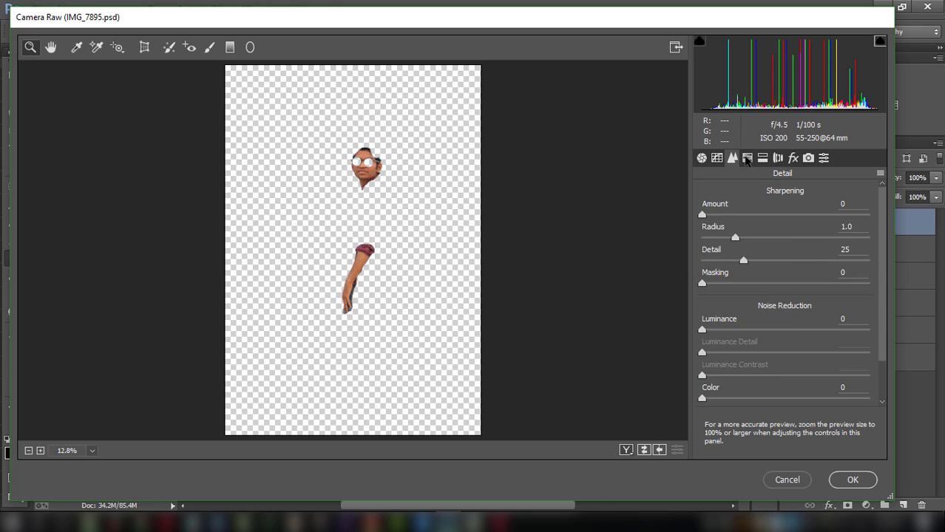
click(747, 159)
click(741, 214)
click(782, 213)
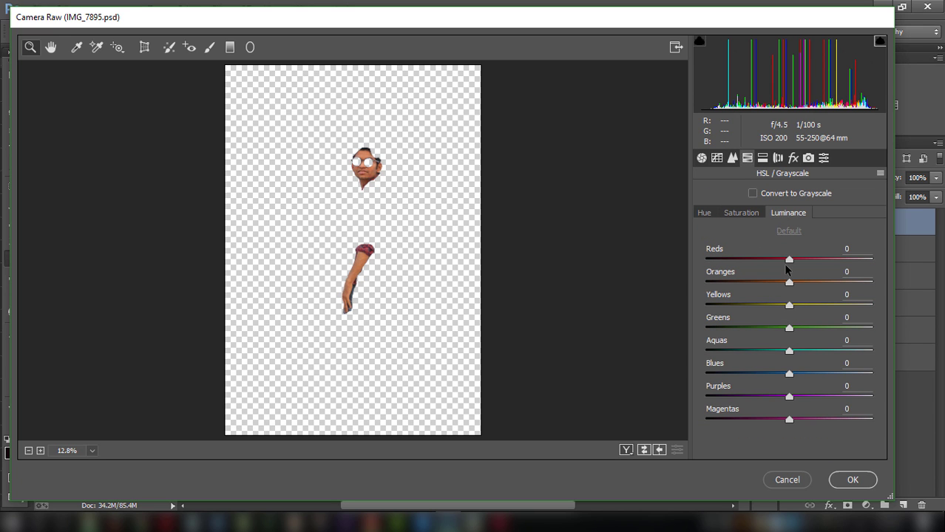
drag(790, 283, 805, 282)
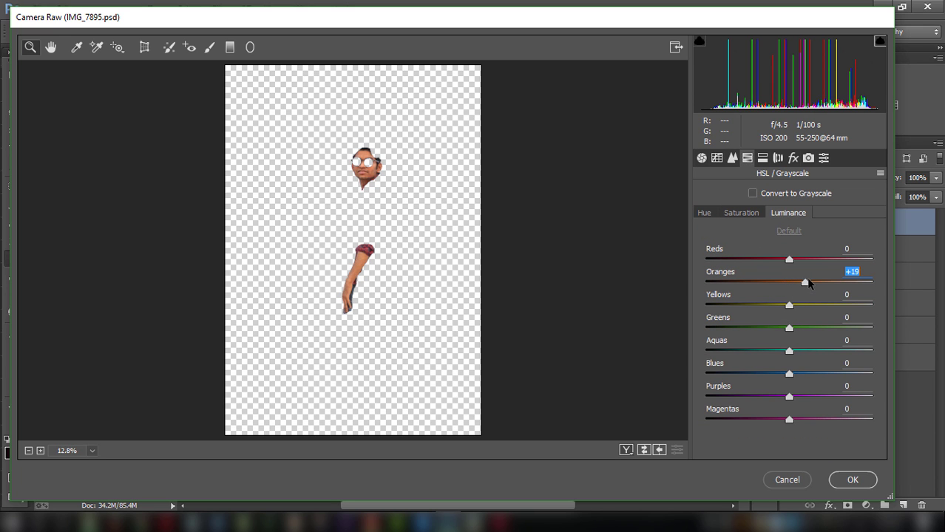
click(862, 482)
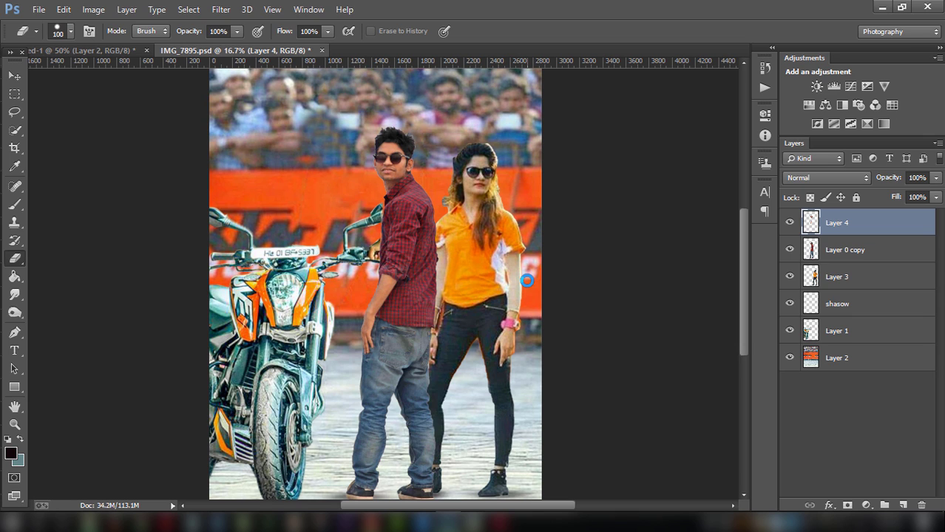
Merge Layer 0 copy into Layer 4 and select the woman's Layer 3
key(ctrl+minus)
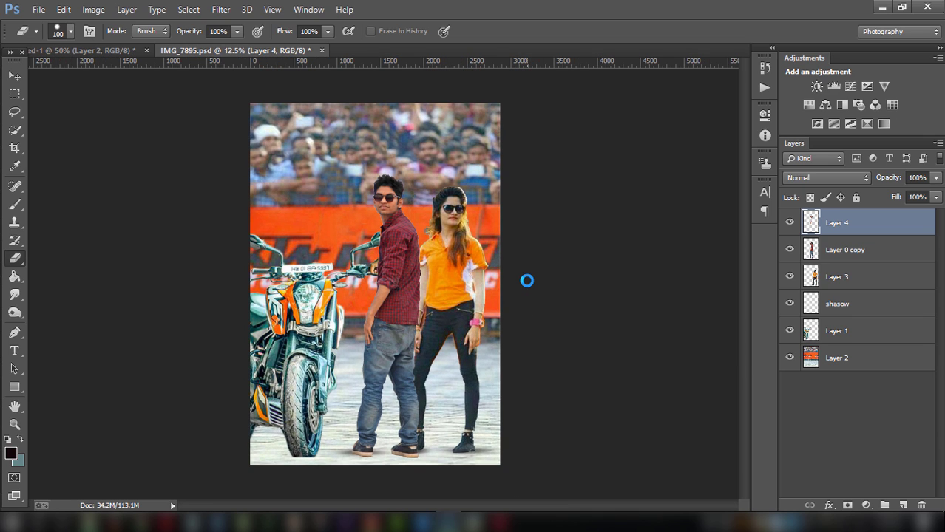
click(826, 255)
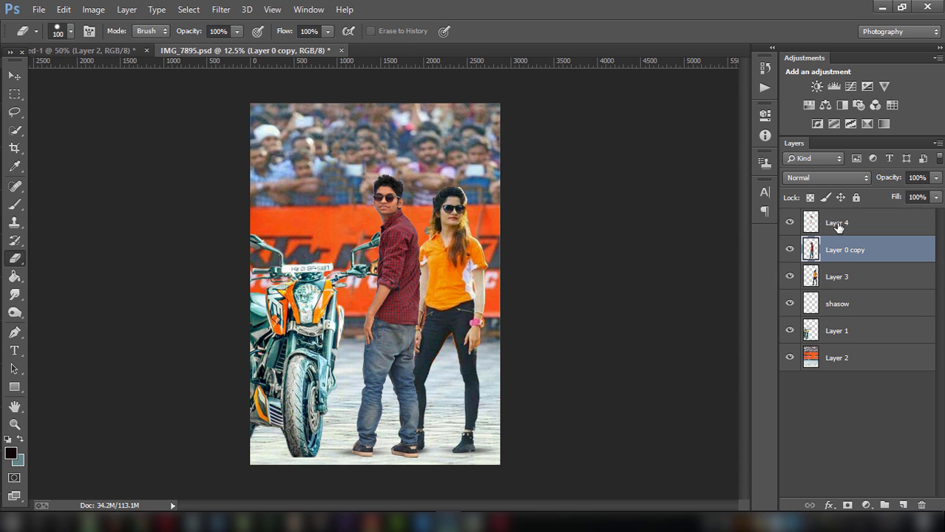
ctrl+click(839, 226)
right_click(839, 225)
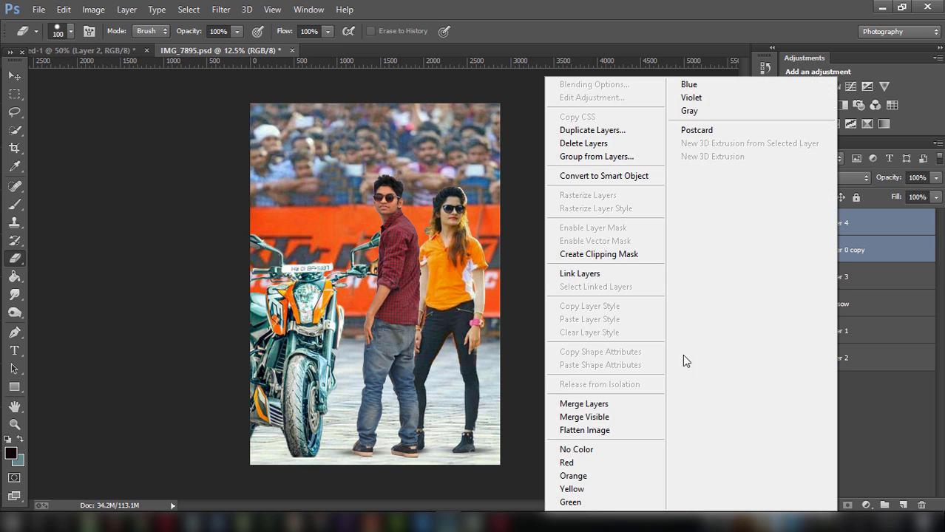
click(613, 403)
click(834, 255)
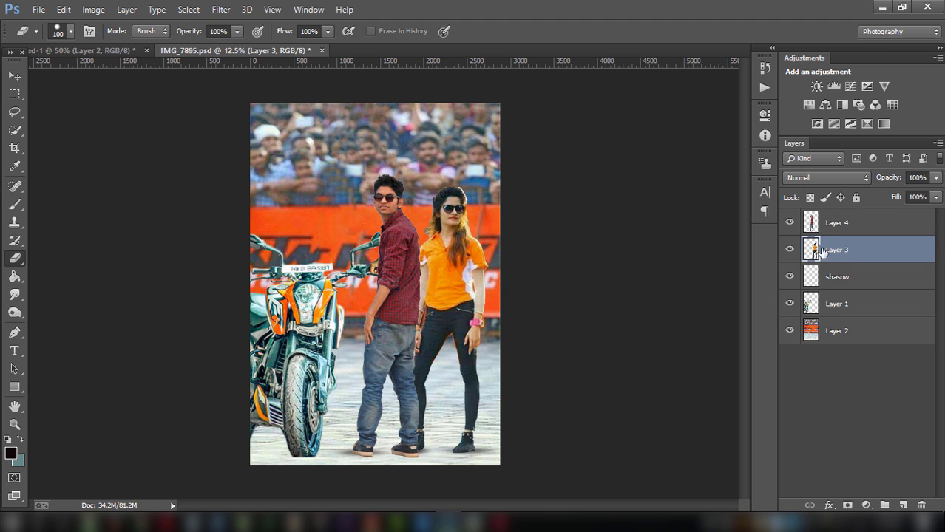
Give Layer 3 Clarity +3, Oranges luminance +4, and Oranges -16 / Yellows -20 saturation in Camera Raw
click(220, 10)
click(248, 88)
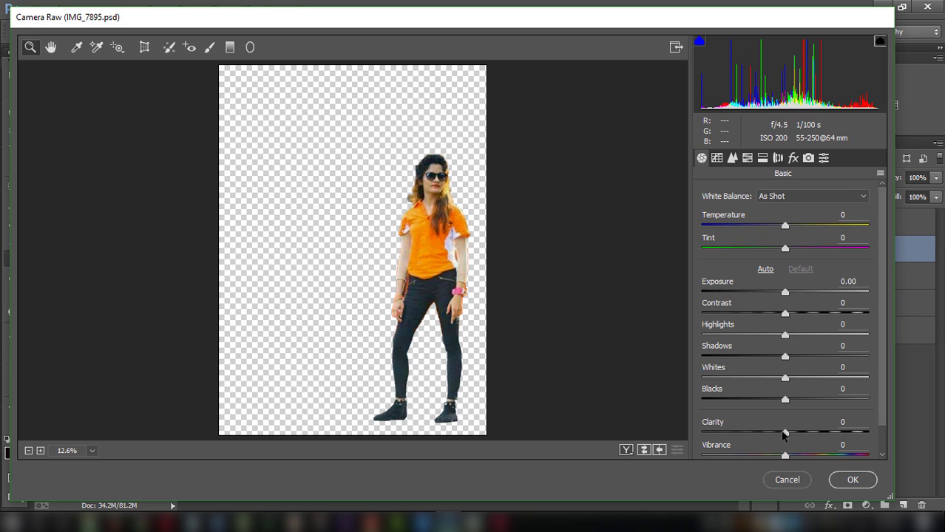
drag(782, 437, 806, 457)
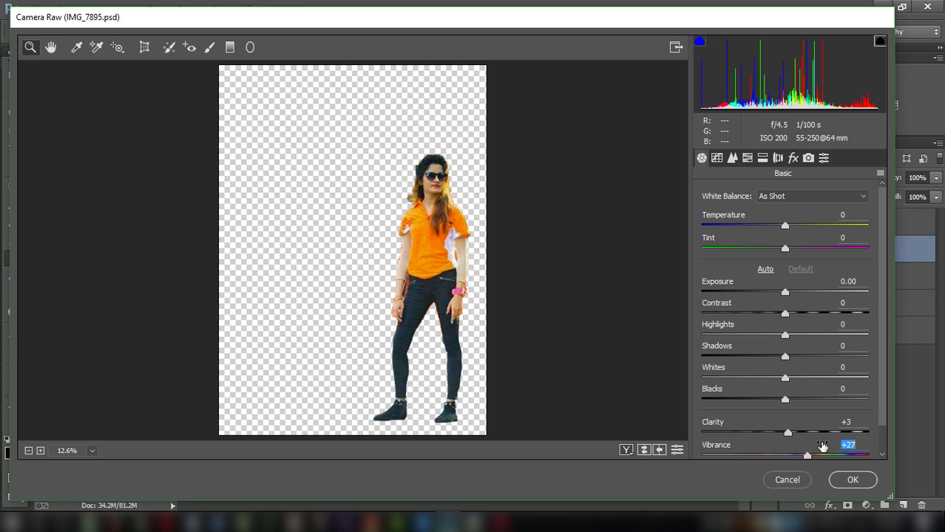
click(746, 158)
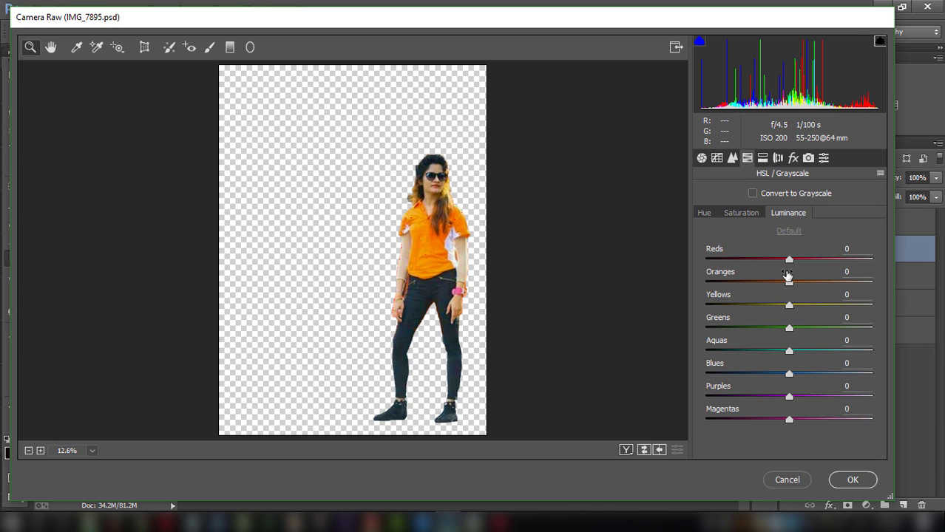
drag(789, 283, 792, 281)
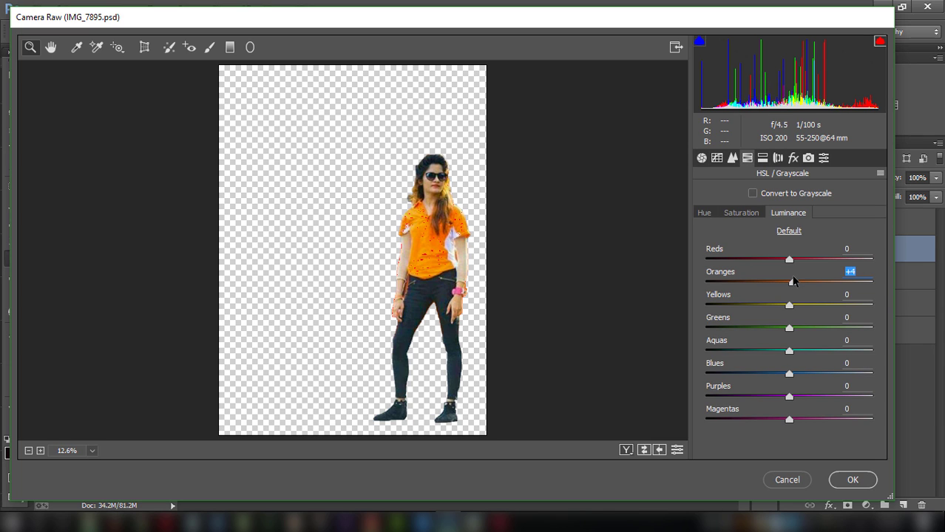
key(Tab)
click(741, 213)
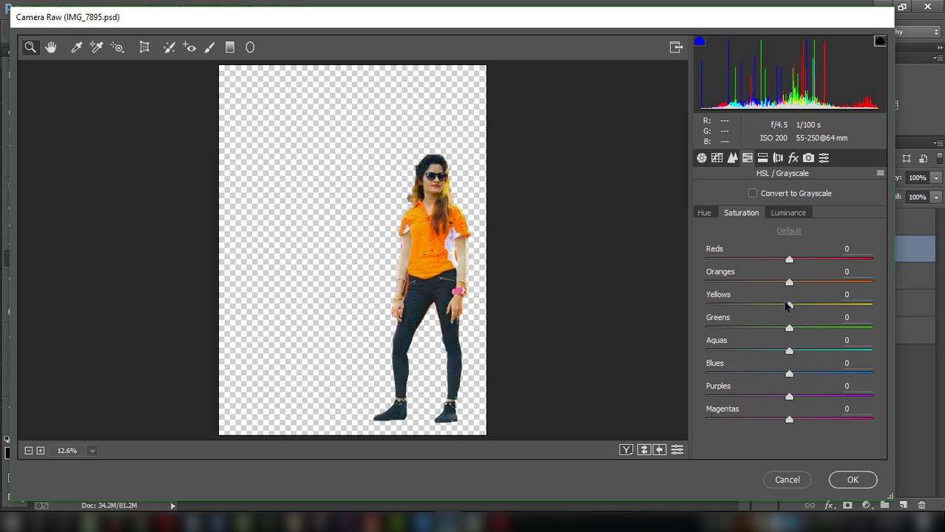
mouse_move(789, 305)
mouse_down()
mouse_move(737, 297)
mouse_move(777, 303)
mouse_move(783, 318)
mouse_move(762, 325)
mouse_move(794, 326)
mouse_up()
drag(787, 282, 776, 282)
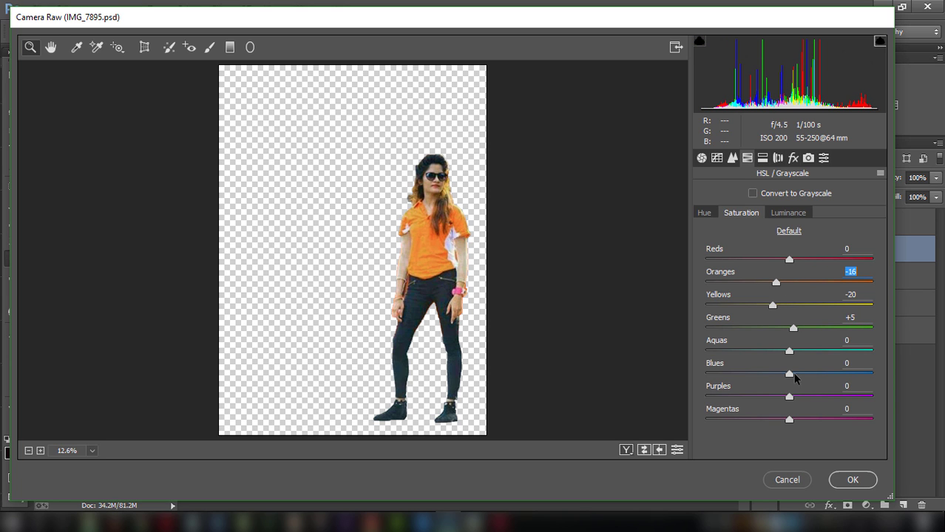
click(847, 480)
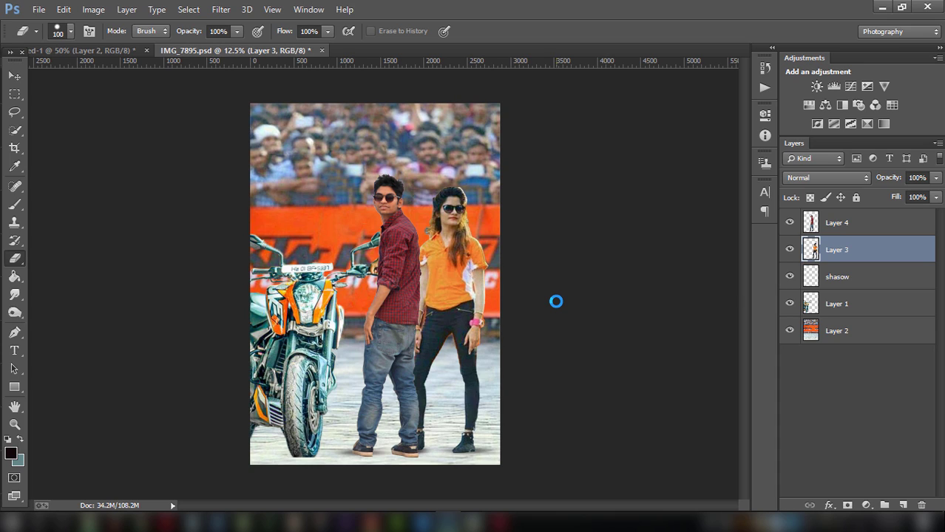
Add a Tilt-Shift blur to background Layer 2, lowering the focus band, at 64 px
click(829, 306)
click(834, 331)
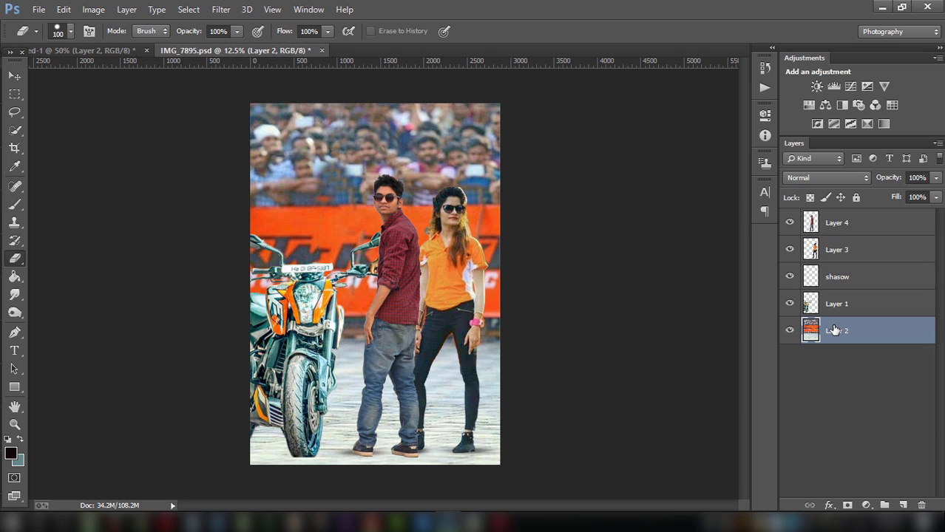
click(221, 9)
mouse_move(228, 175)
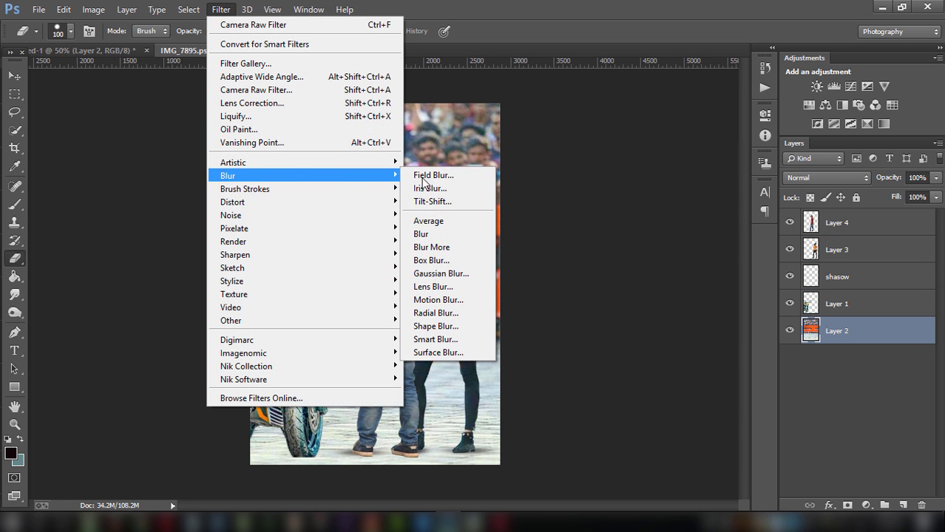
click(437, 201)
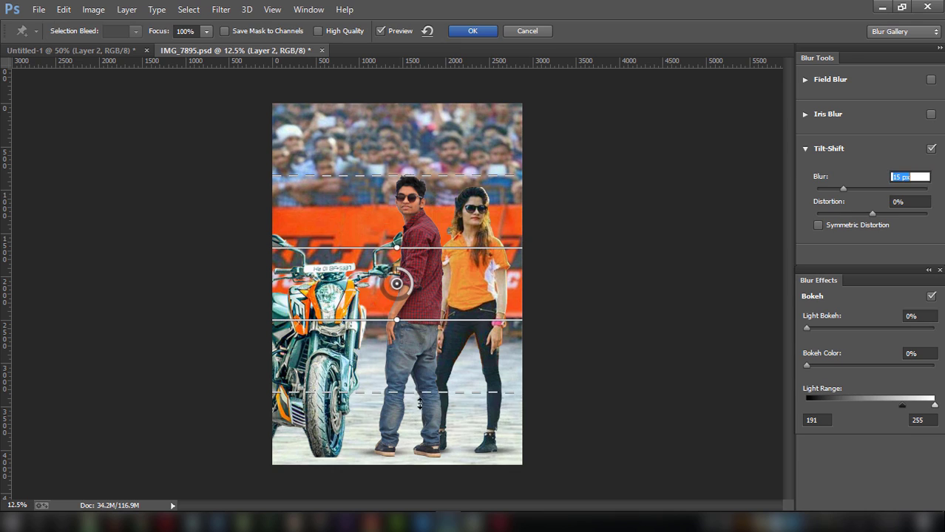
drag(419, 403, 421, 480)
drag(396, 283, 386, 400)
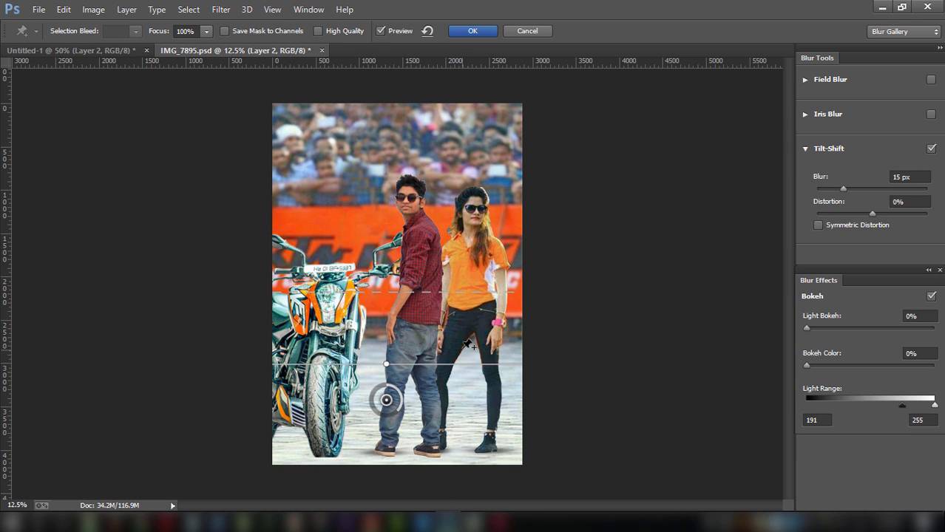
drag(465, 422, 472, 506)
drag(857, 190, 867, 189)
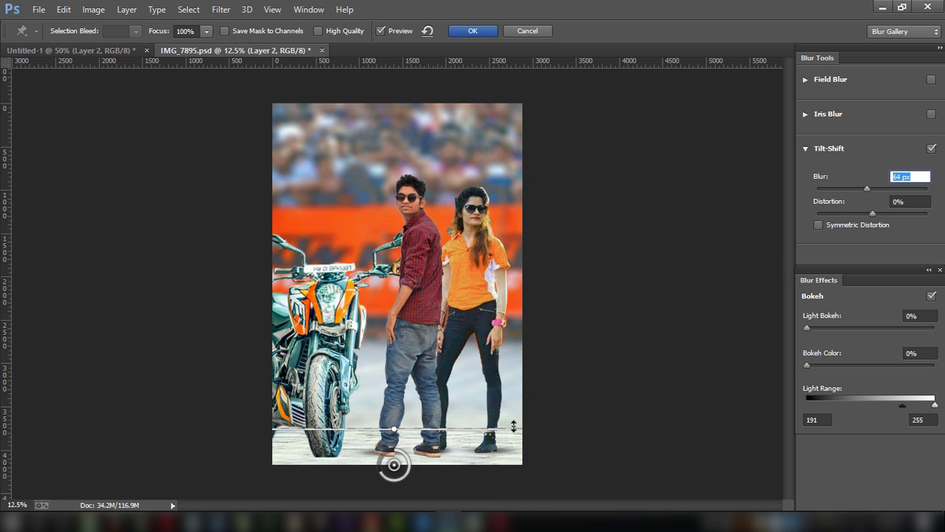
Re-angle and reposition the tilt-shift focus band, retune the blur strength, and apply it
mouse_move(500, 358)
drag(501, 358, 517, 386)
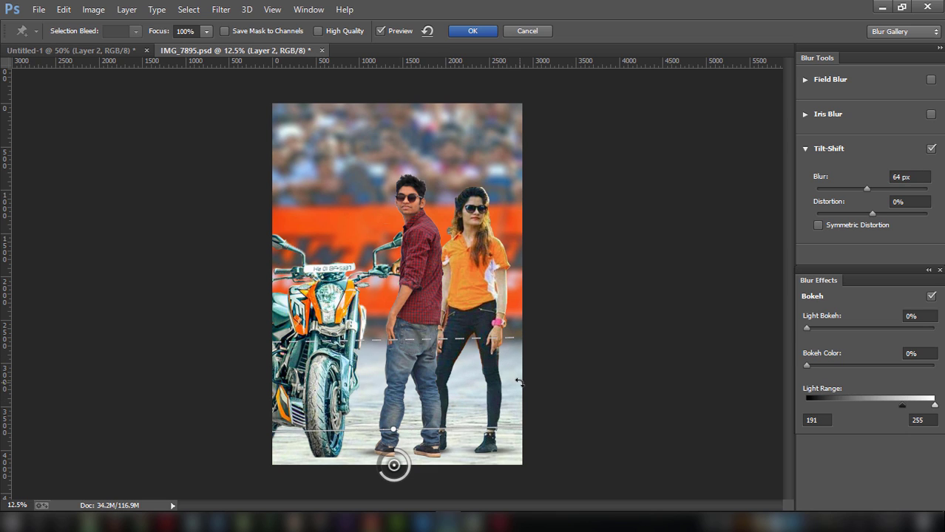
drag(488, 336, 488, 307)
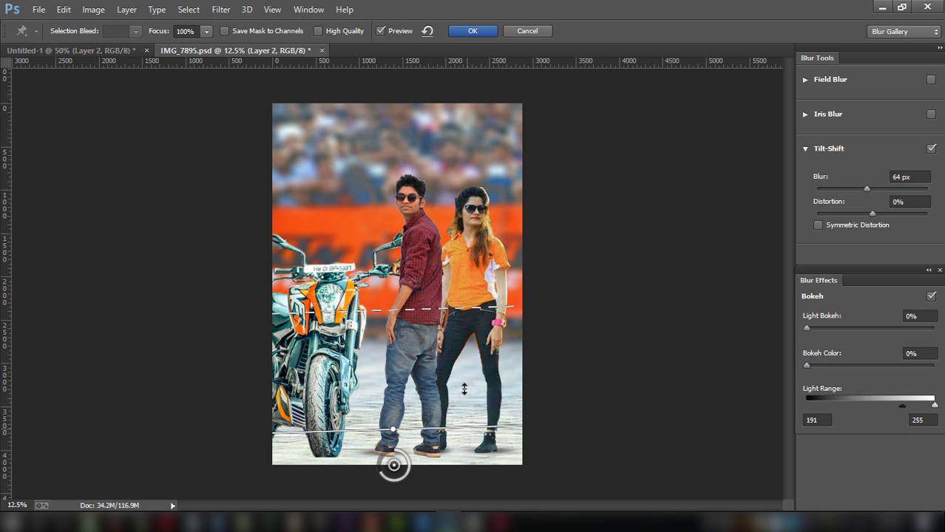
drag(466, 428, 466, 333)
drag(471, 214, 477, 410)
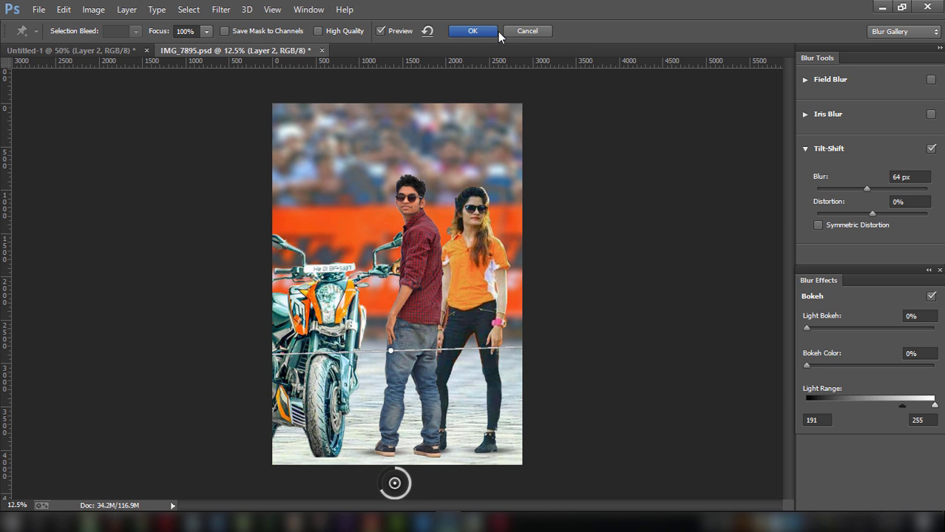
click(847, 188)
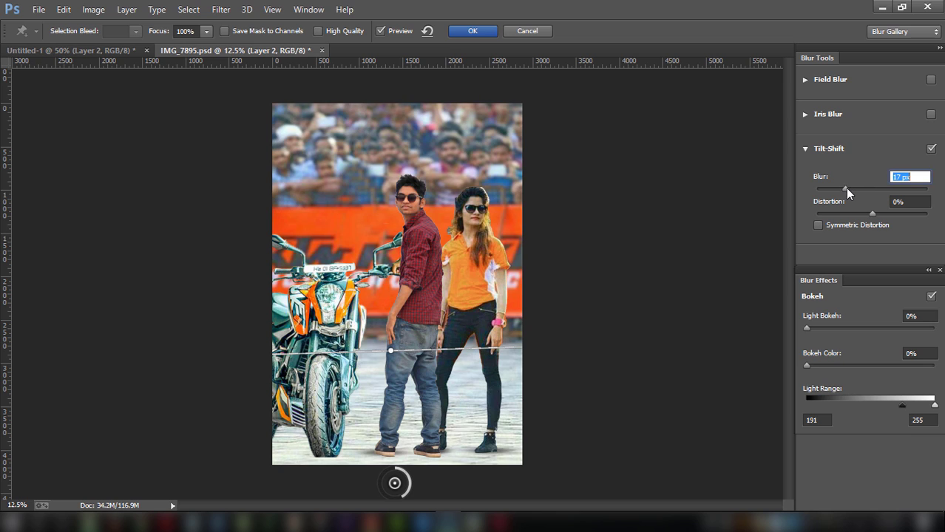
drag(854, 189, 858, 189)
click(470, 33)
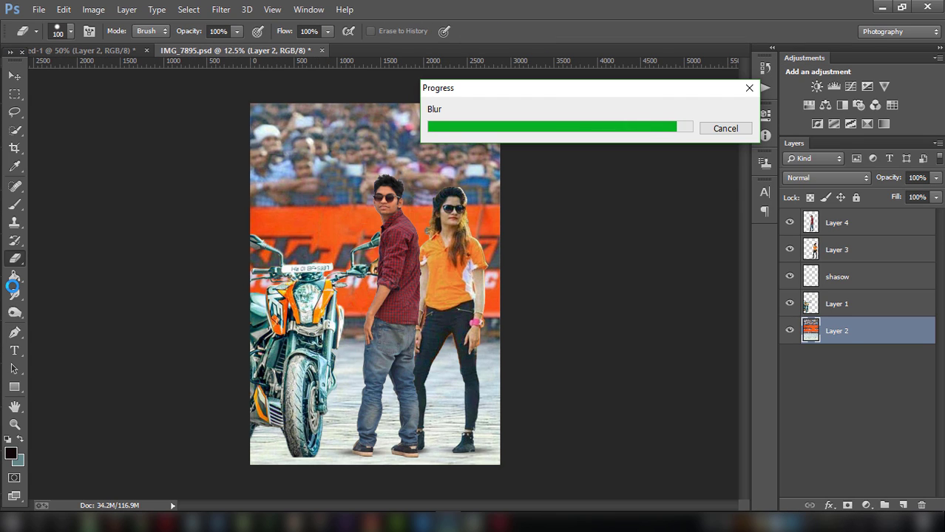
Lighten the man's sunglasses lenses on Layer 4 with the Dodge Tool
click(844, 303)
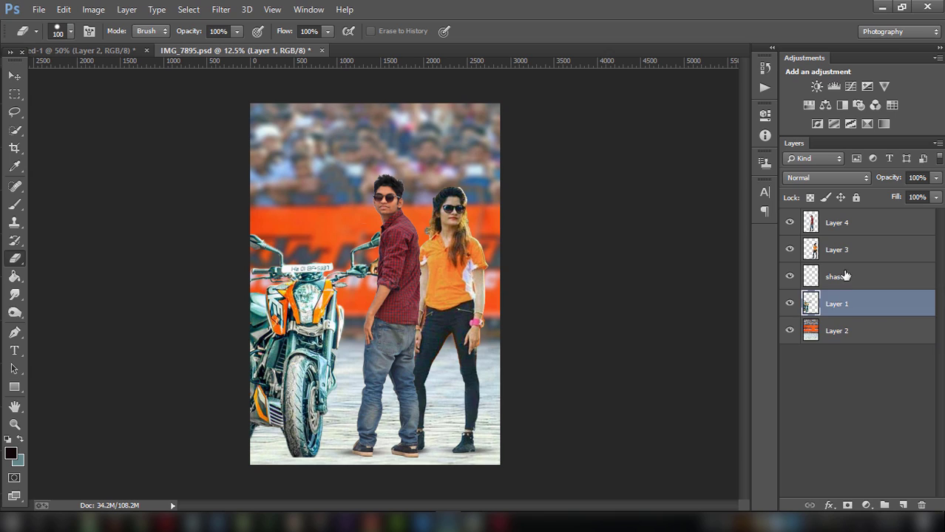
click(843, 250)
click(842, 225)
click(18, 314)
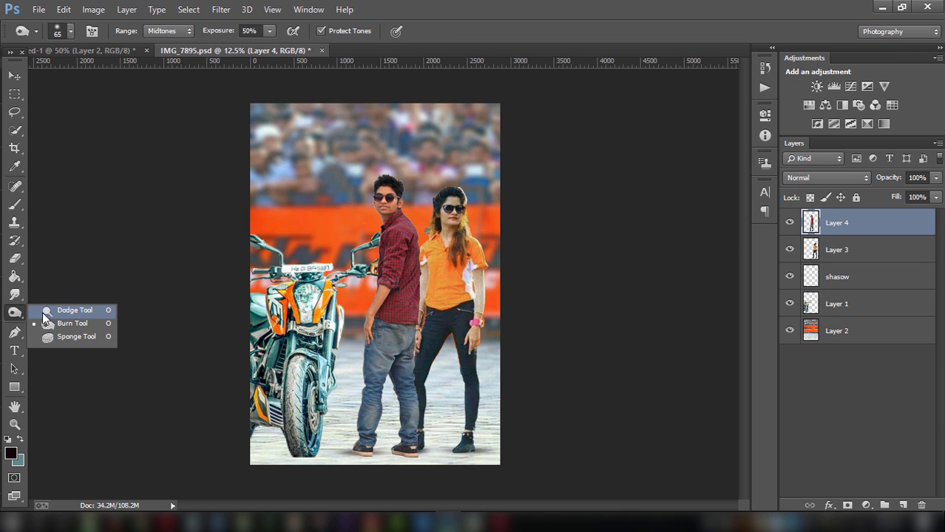
click(54, 310)
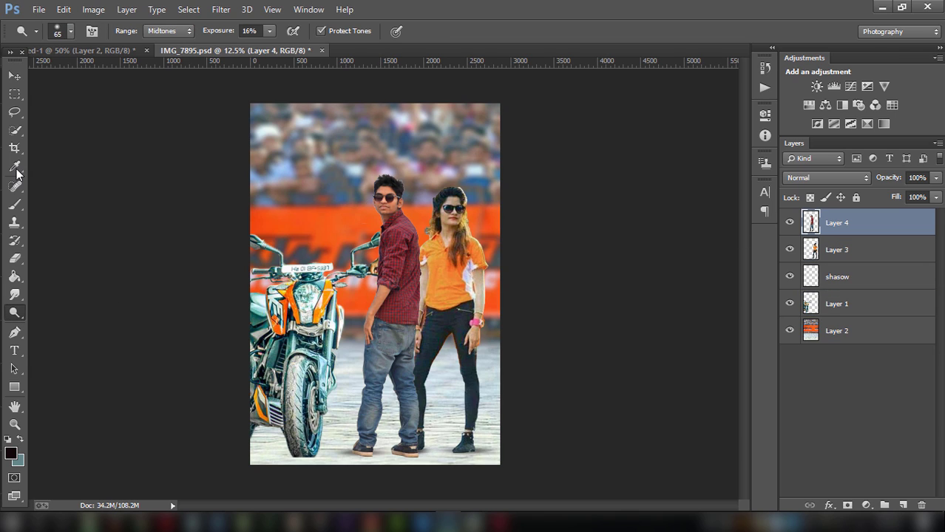
key(ctrl+plus)
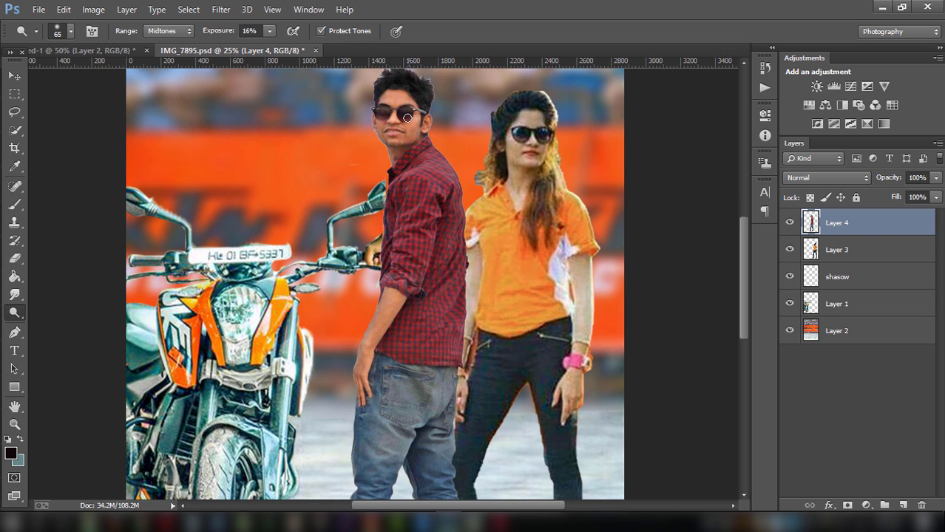
drag(401, 114, 370, 119)
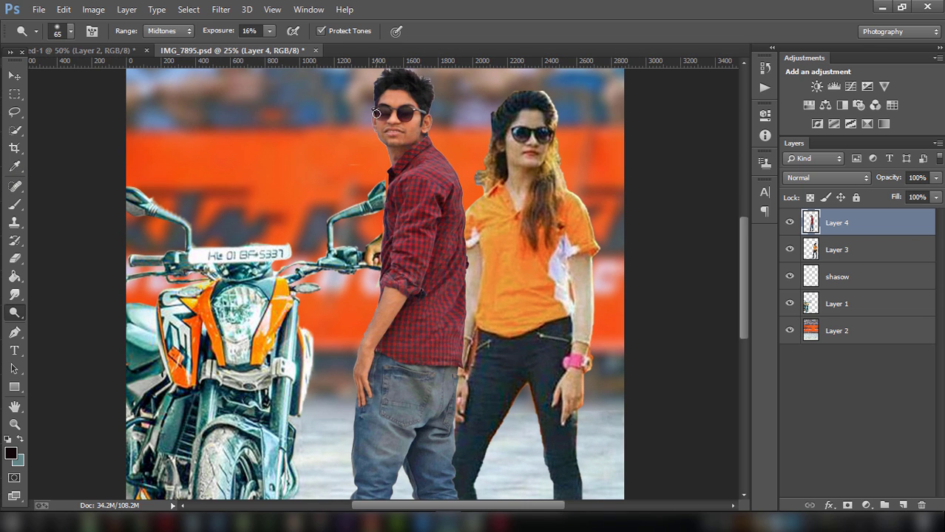
Switch to the Burn Tool and sample the woman's sunglasses colour with the Eyedropper
right_click(15, 313)
click(46, 324)
click(14, 166)
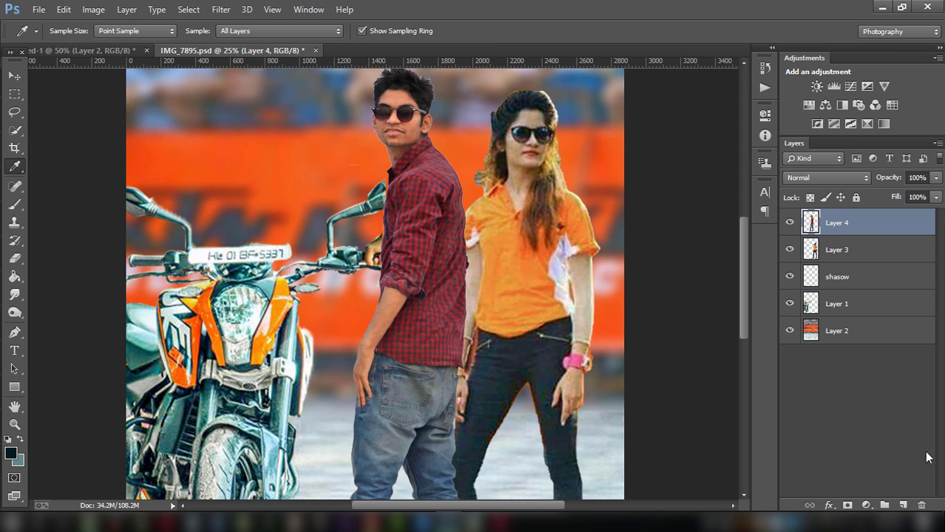
Paint the man's sunglasses lenses with the sampled colour on a new layer using a 70 px brush
click(903, 505)
click(14, 203)
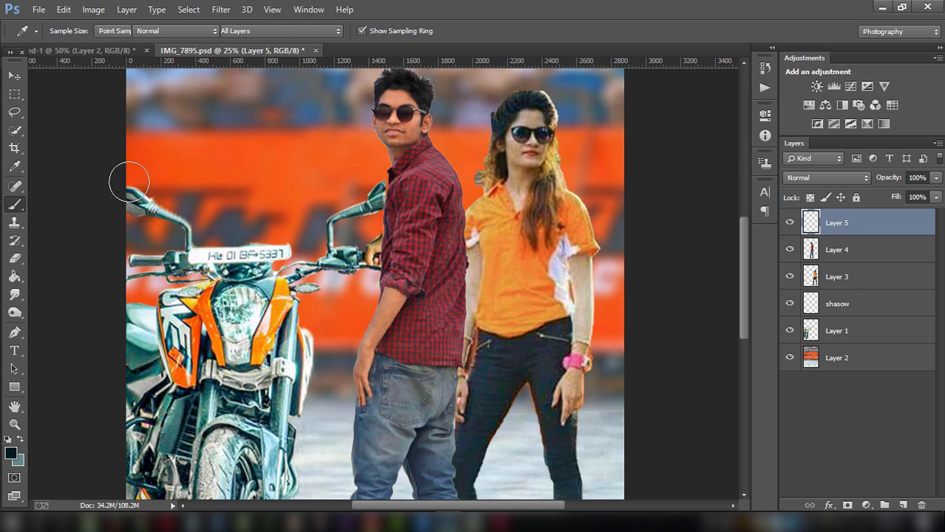
key(bracketleft)
key(bracketleft)
key(bracketleft)
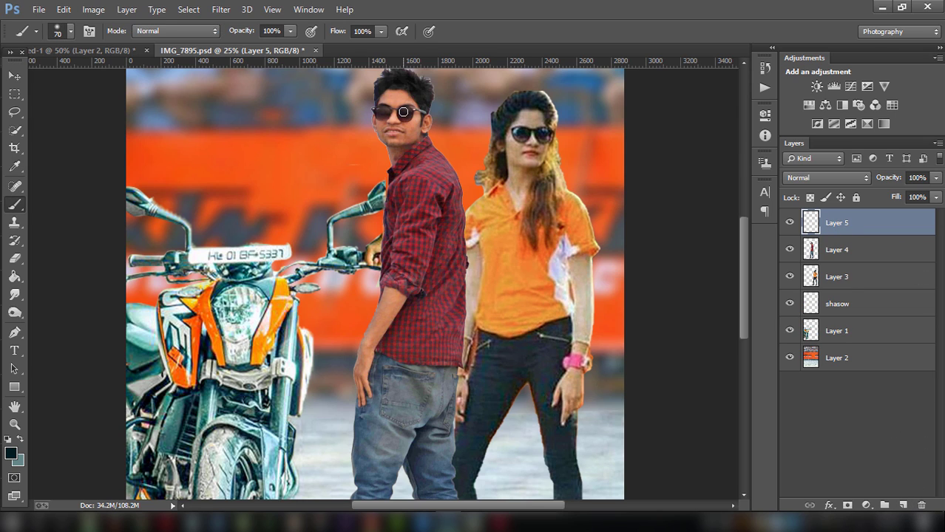
drag(407, 113, 385, 113)
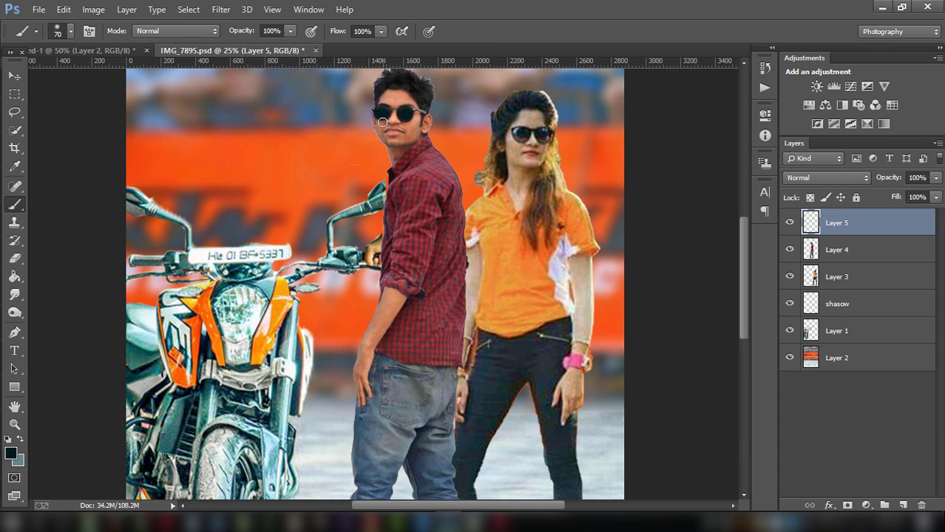
Set Layer 5 to the Color blend mode at 100% opacity and view the whole image
click(827, 178)
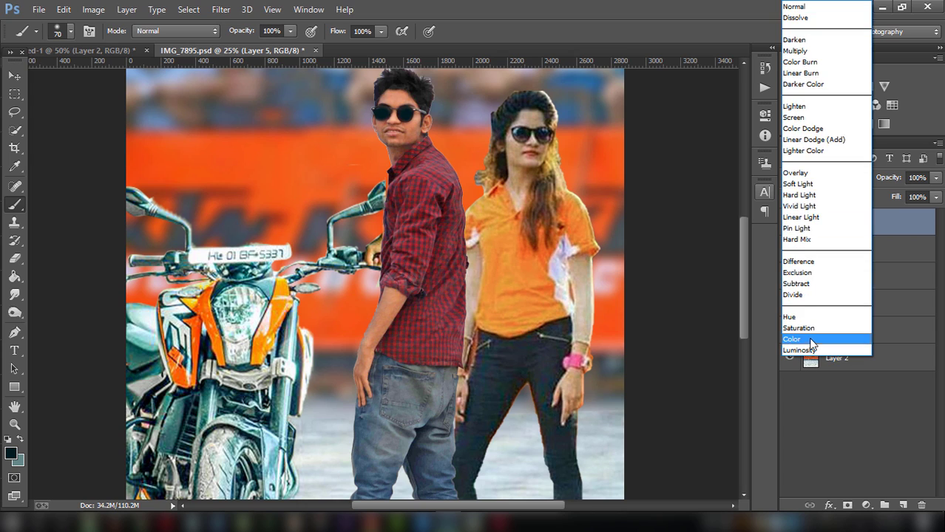
click(811, 340)
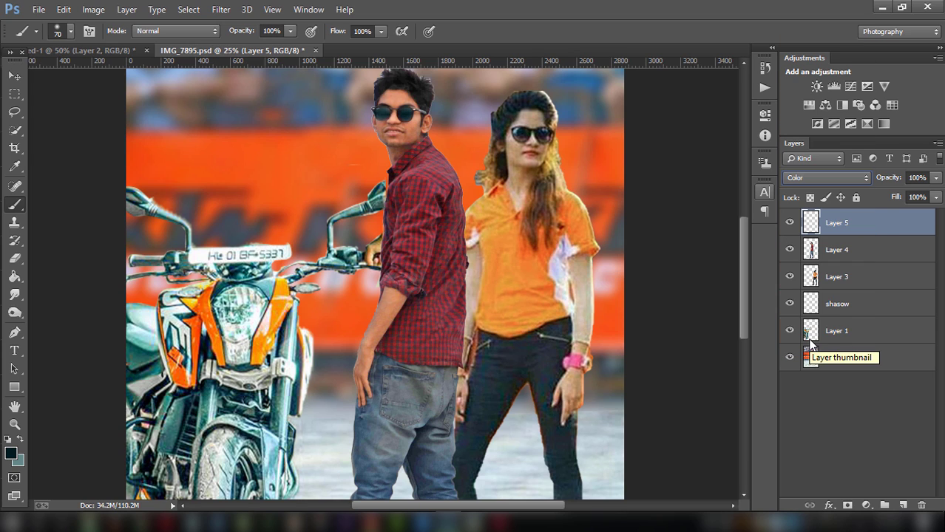
click(935, 177)
mouse_move(935, 194)
mouse_down()
mouse_move(911, 195)
mouse_move(936, 193)
mouse_up()
key(ctrl+minus)
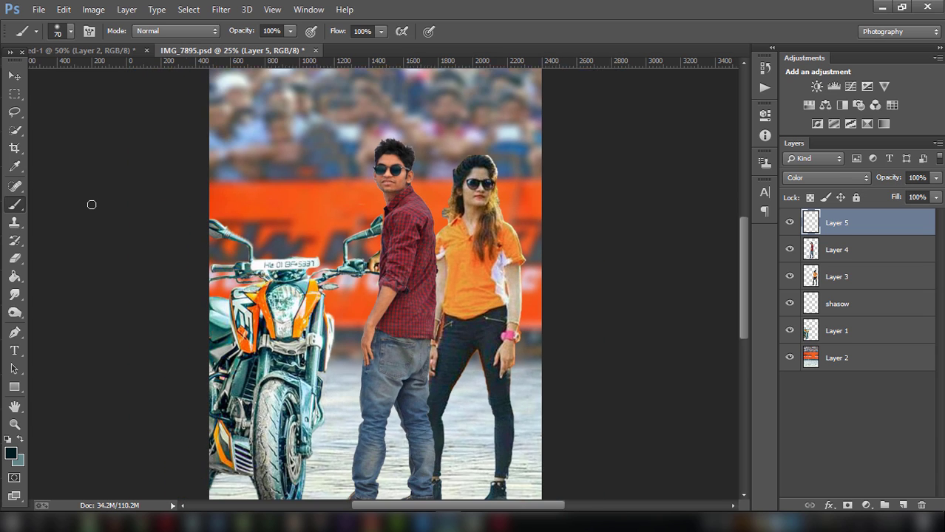
key(ctrl+minus)
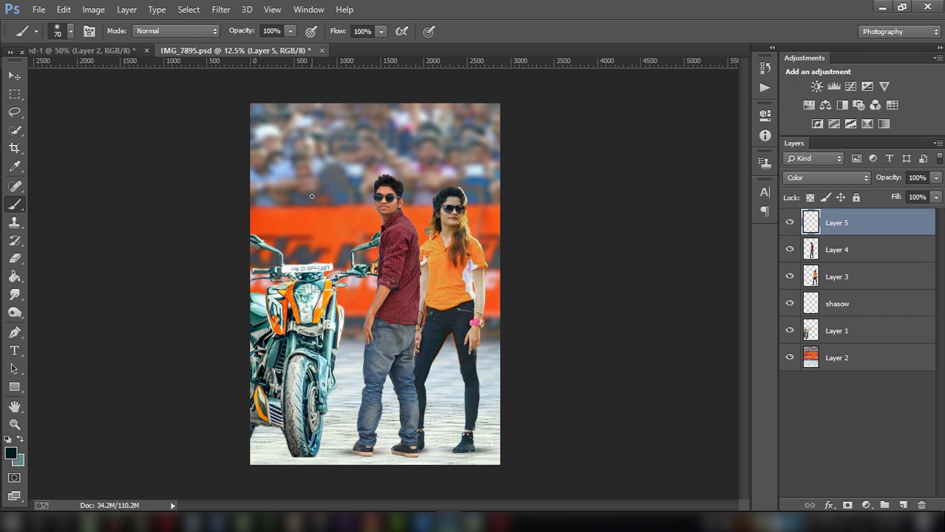
shift+click(871, 254)
shift+click(862, 278)
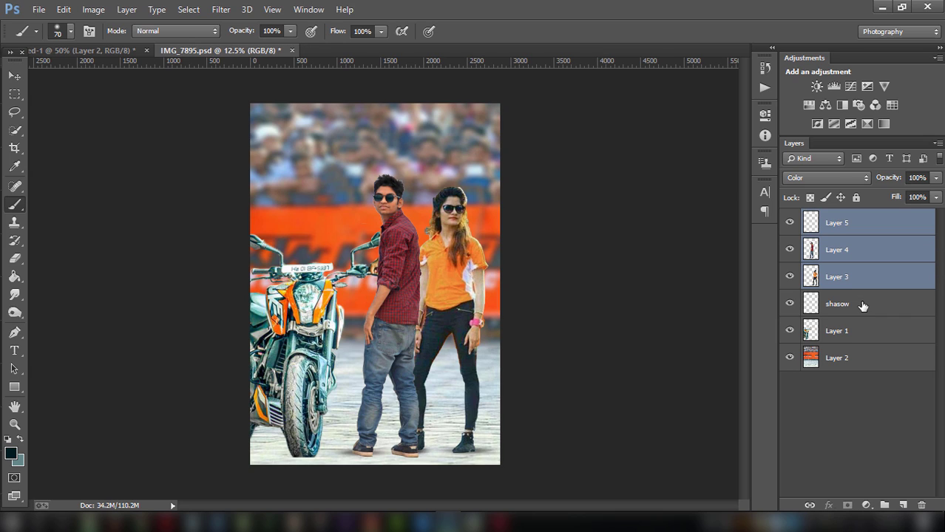
Merge Layers 5, 4, 3, shasow and 1 into a single Layer 5
click(789, 305)
click(788, 305)
click(864, 332)
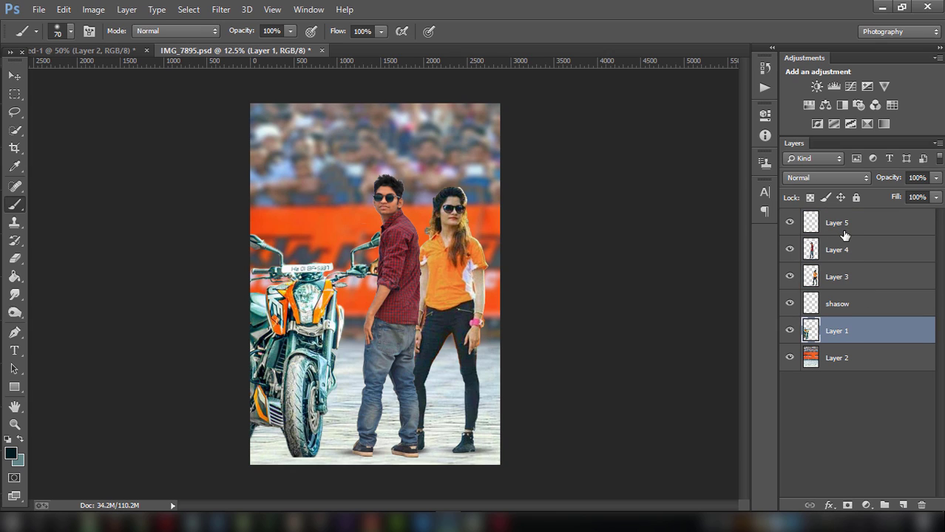
ctrl+click(843, 230)
ctrl+click(843, 250)
ctrl+click(841, 277)
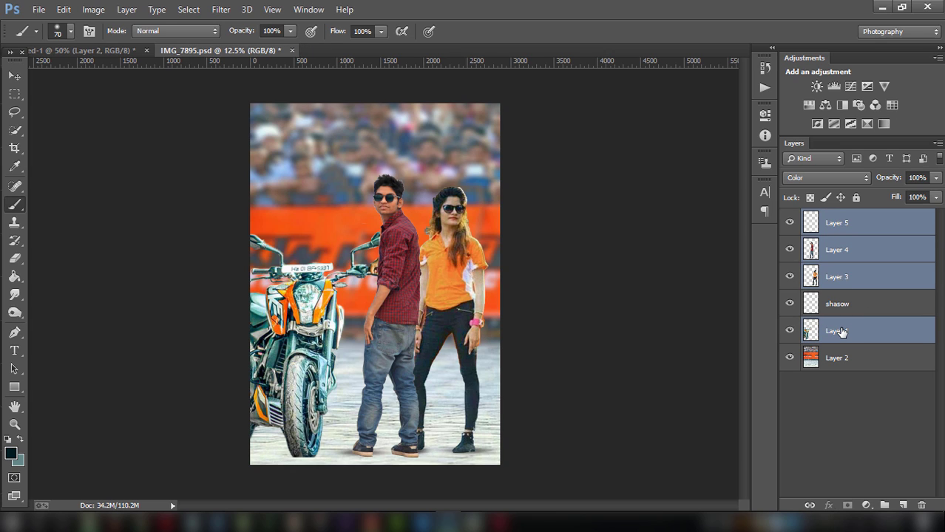
ctrl+click(836, 304)
right_click(835, 307)
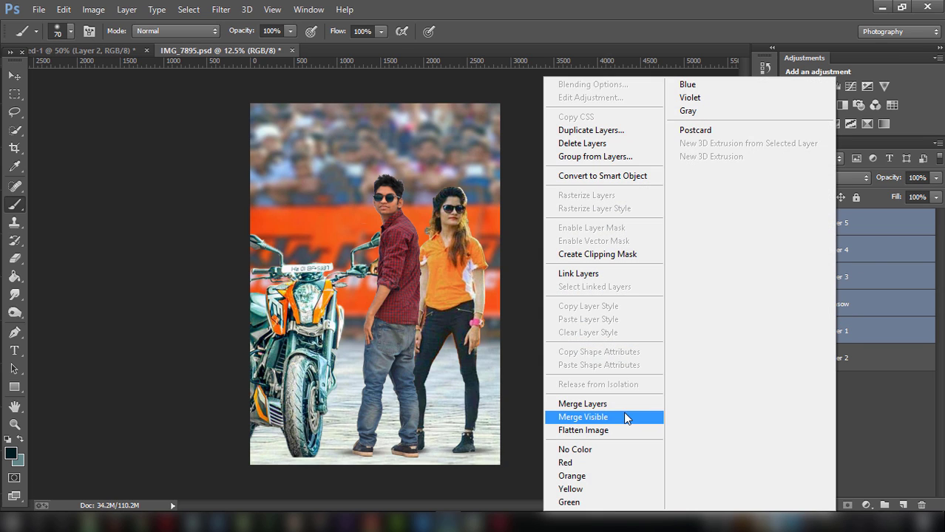
click(583, 404)
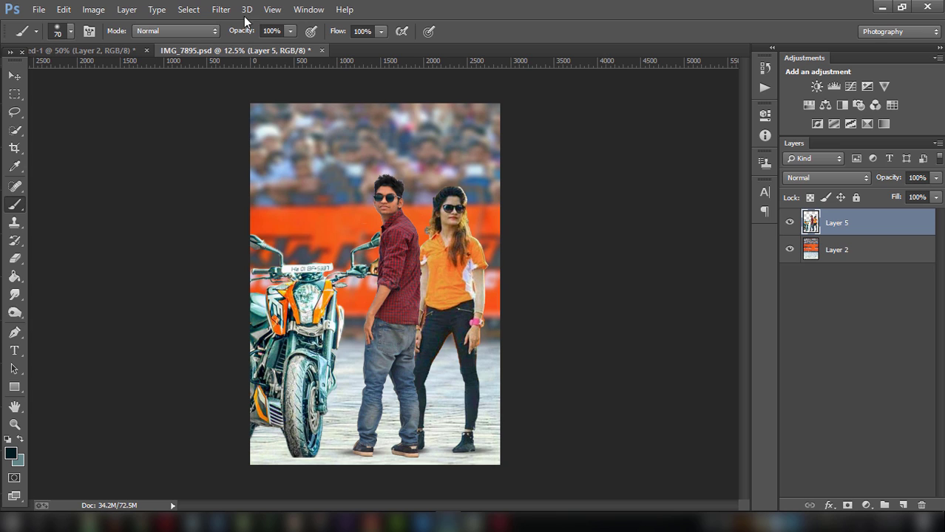
click(220, 9)
click(239, 90)
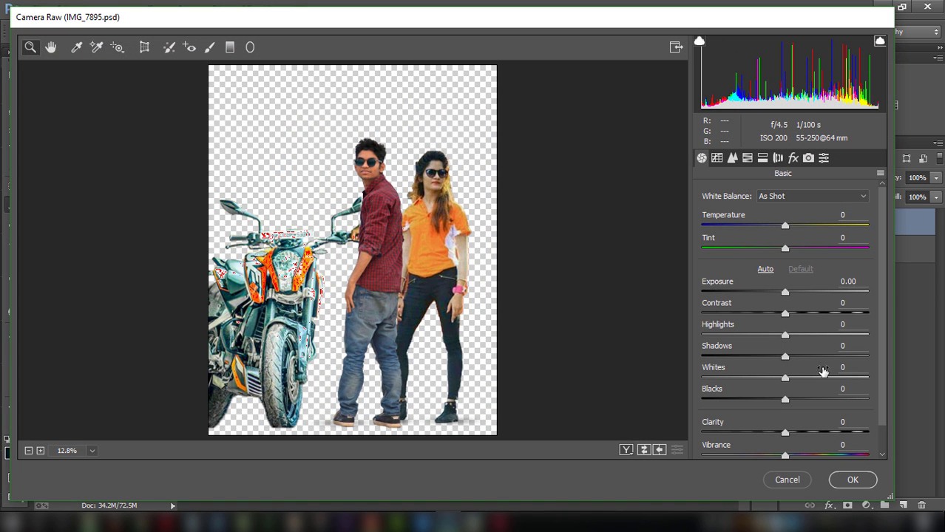
Raise Clarity to +15 and lift the Blacks, then set sharpening to 23 and luminance noise reduction to 13
drag(786, 433, 802, 437)
mouse_move(785, 399)
mouse_down()
mouse_move(804, 379)
mouse_move(791, 356)
mouse_move(804, 356)
mouse_move(803, 335)
mouse_move(782, 314)
mouse_up()
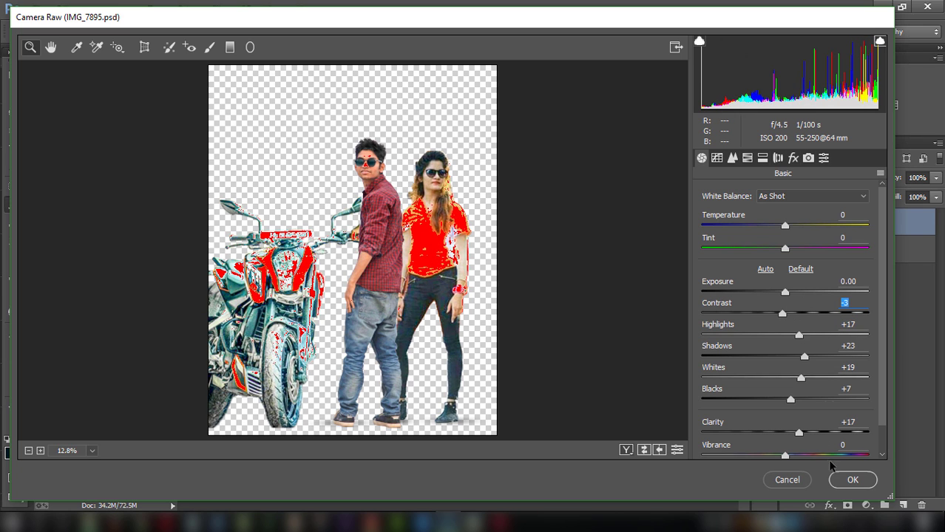
click(732, 158)
drag(729, 214, 727, 214)
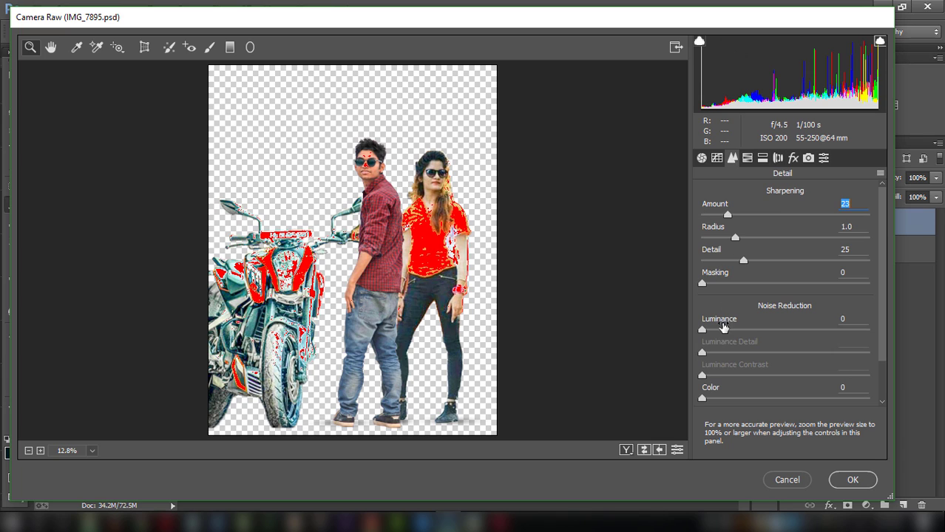
drag(702, 329, 722, 331)
Set Oranges luminance to -16 and Blues saturation to +55, and apply the Camera Raw filter
click(747, 158)
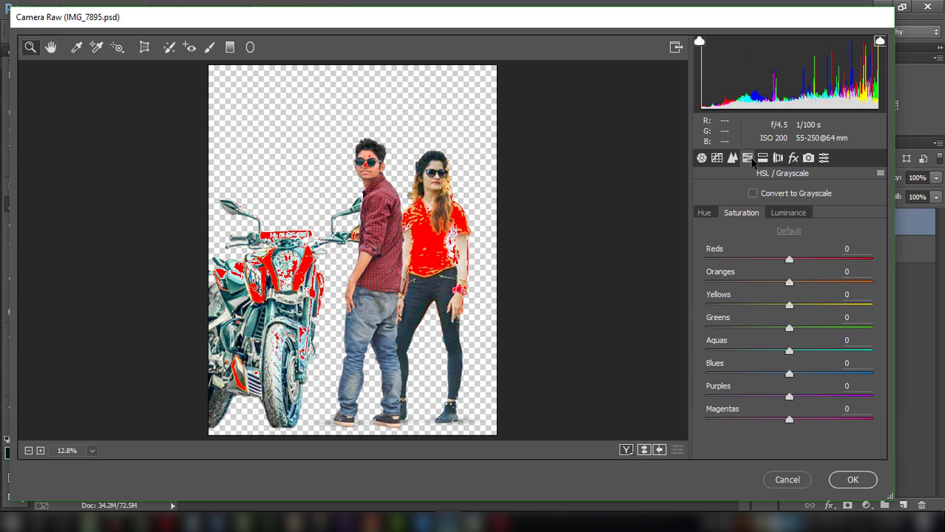
click(787, 213)
drag(789, 282, 775, 281)
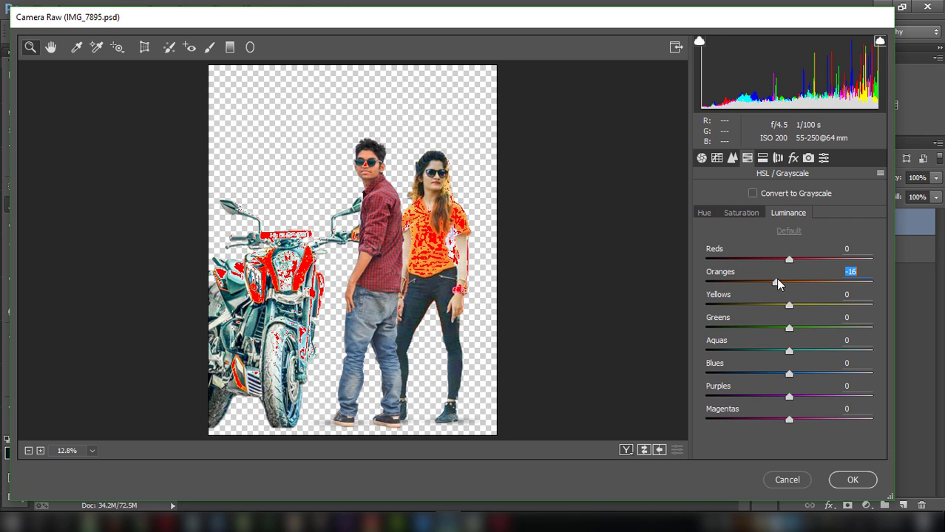
click(748, 218)
drag(788, 375, 835, 372)
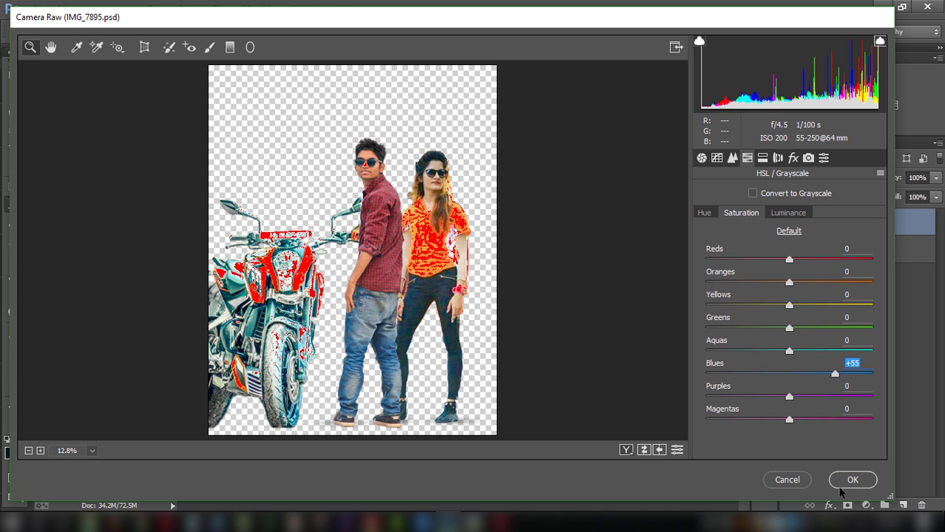
click(843, 482)
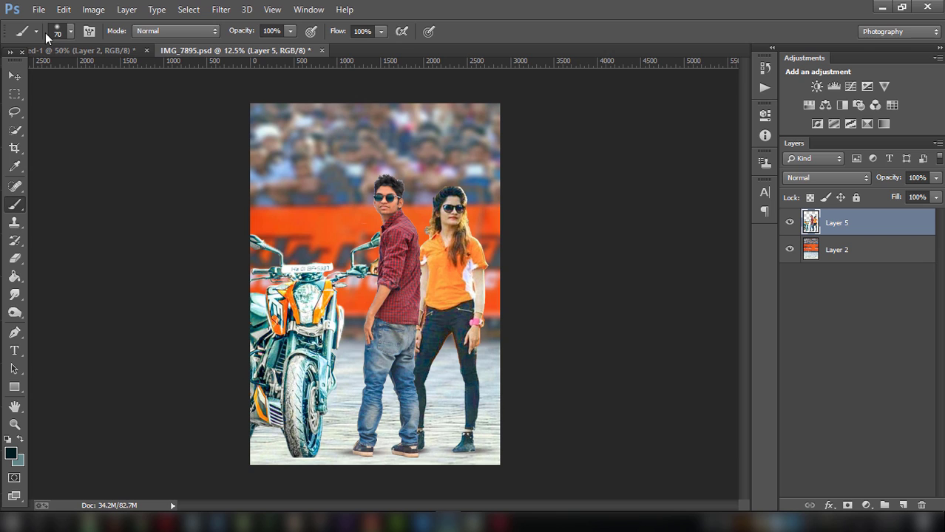
Fade the Camera Raw filter to 48% opacity
click(63, 9)
click(126, 54)
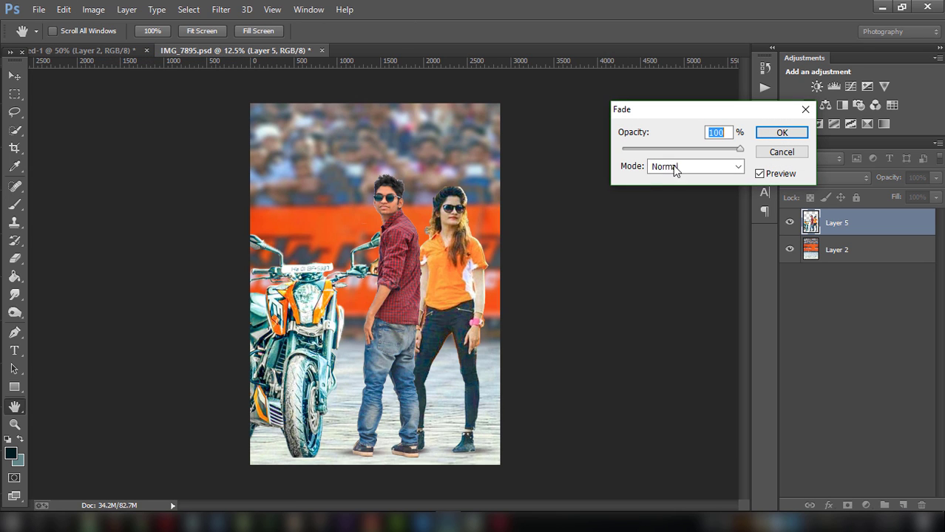
mouse_move(692, 150)
mouse_down()
mouse_move(679, 150)
mouse_move(686, 160)
mouse_up()
click(781, 133)
key(b)
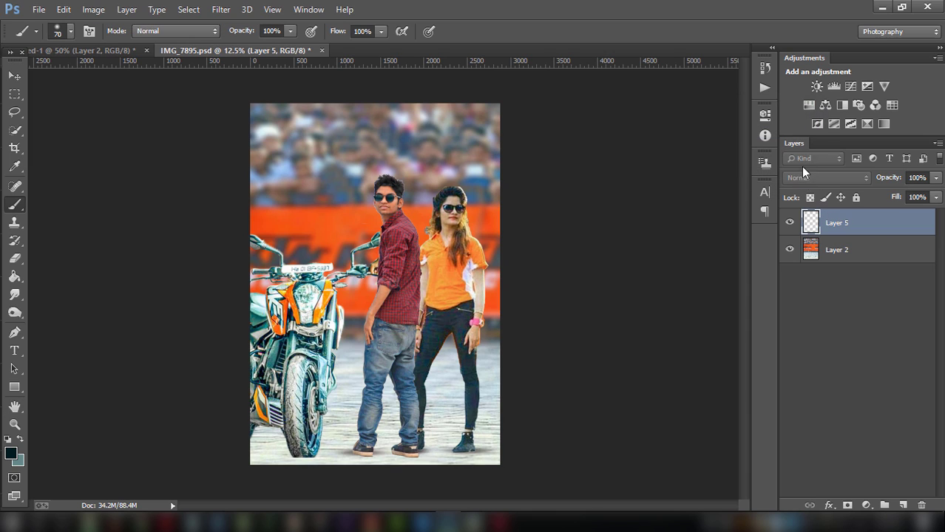
Stamp a merged copy of all layers into Layer 6 at the top of the stack
click(874, 251)
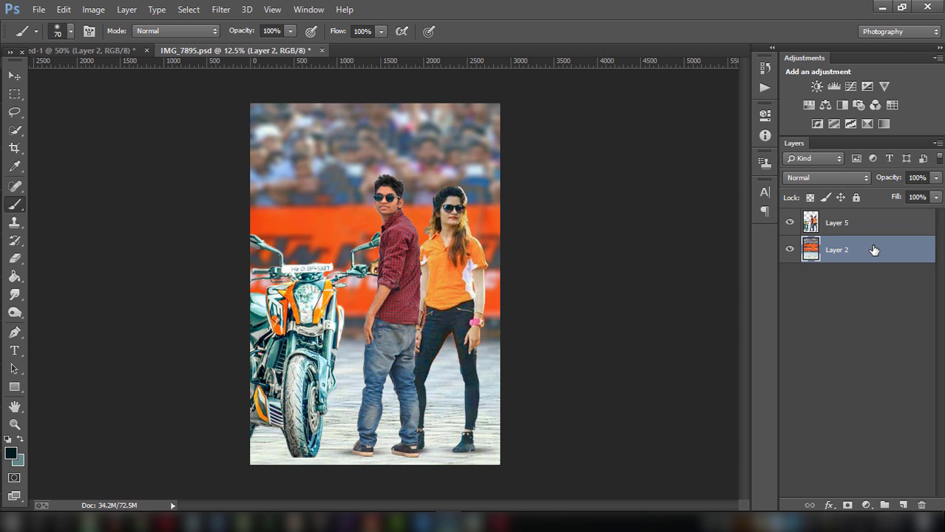
key(ctrl+shift+alt+e)
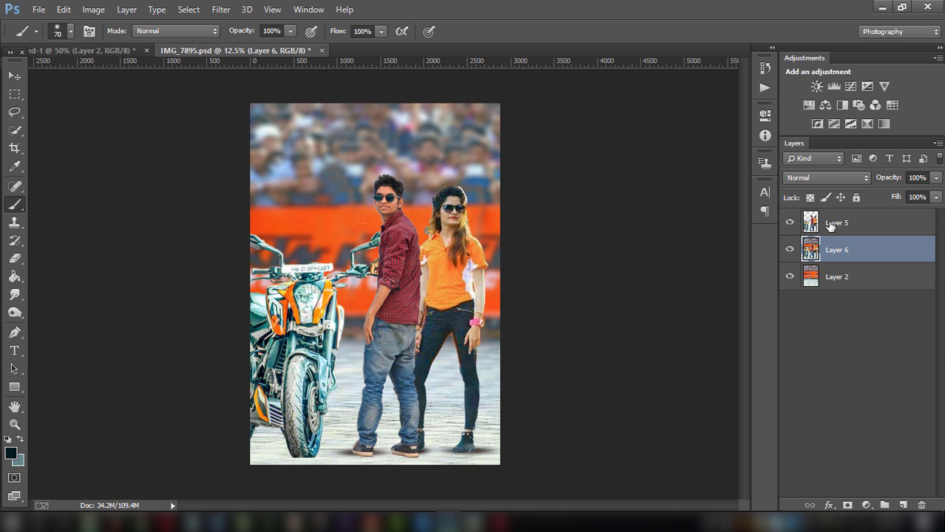
drag(843, 252, 836, 220)
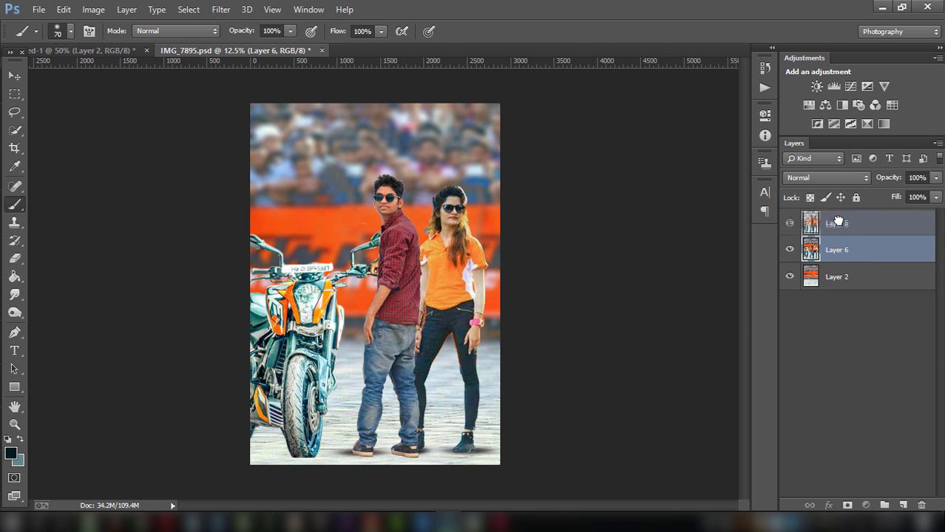
Group Layer 5 and Layer 2 into Group 1, and select Layer 6
click(837, 251)
shift+click(840, 275)
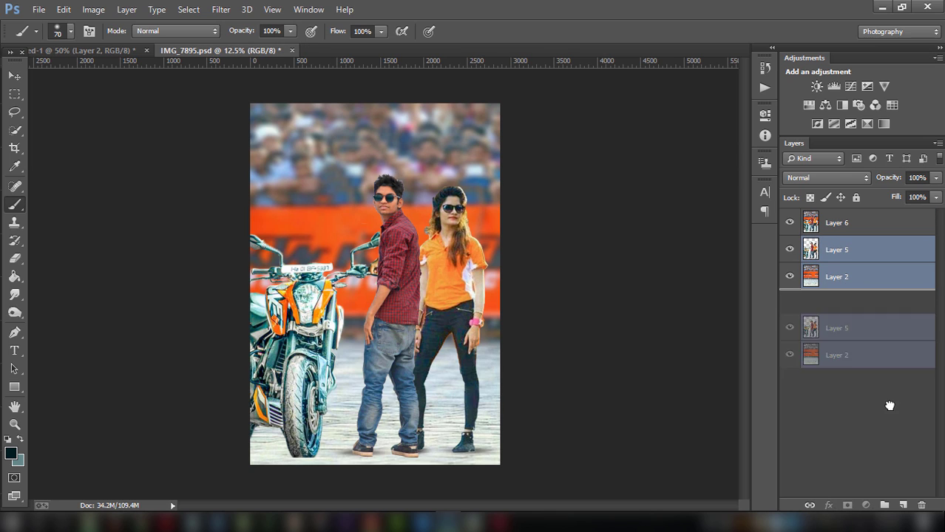
drag(841, 276, 884, 505)
click(826, 222)
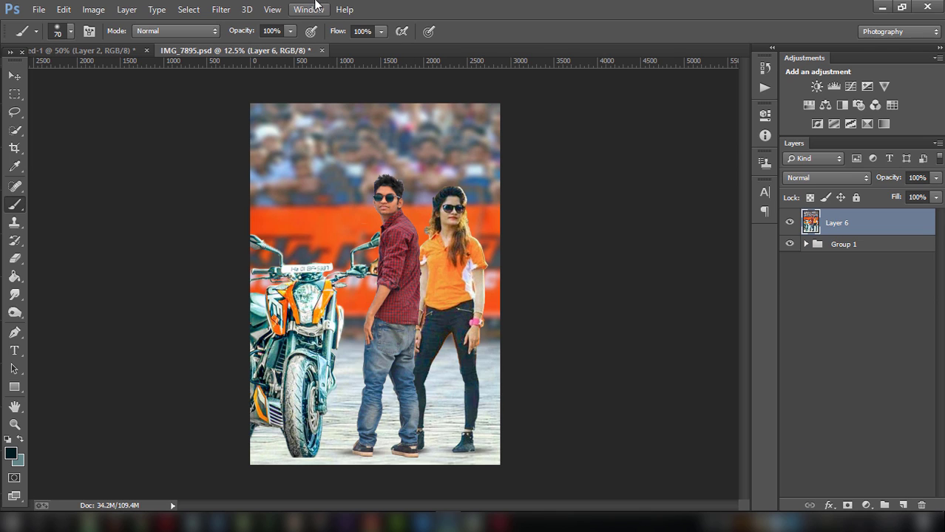
click(220, 9)
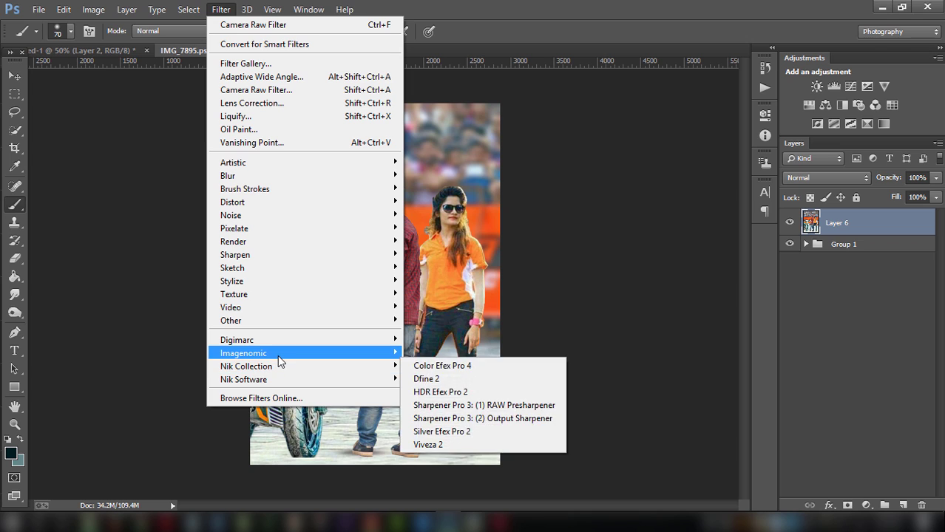
mouse_move(244, 379)
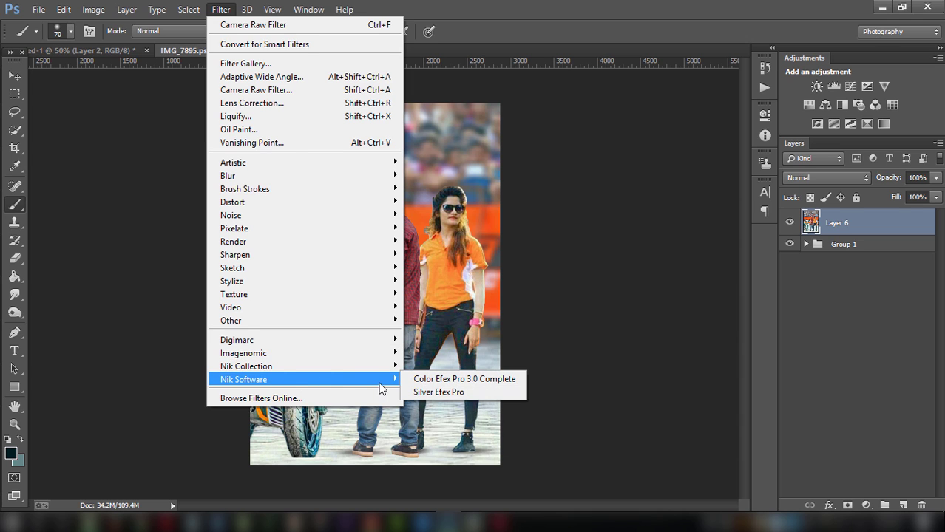
Apply Dark Contrasts with Saturation 50%, Contrast -13%, Brightness -34% and Dark Detail Extractor about 85%
click(438, 365)
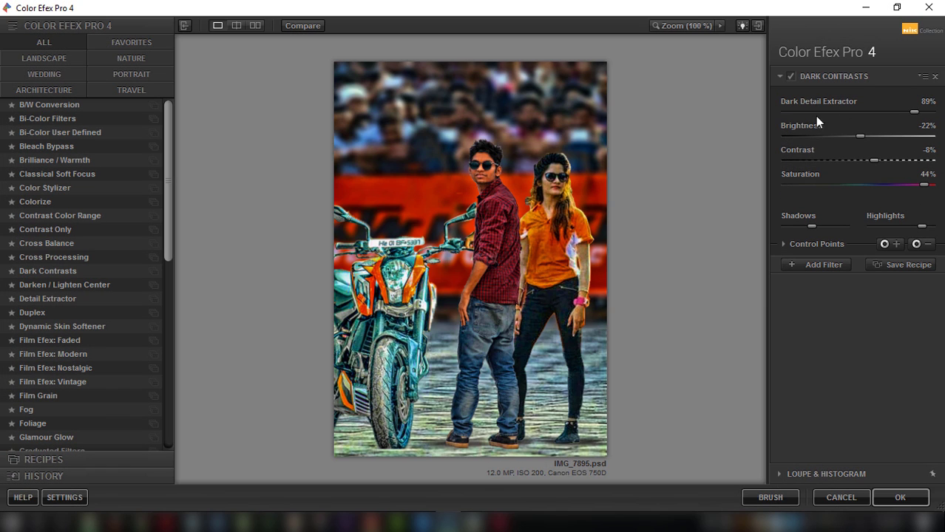
click(51, 273)
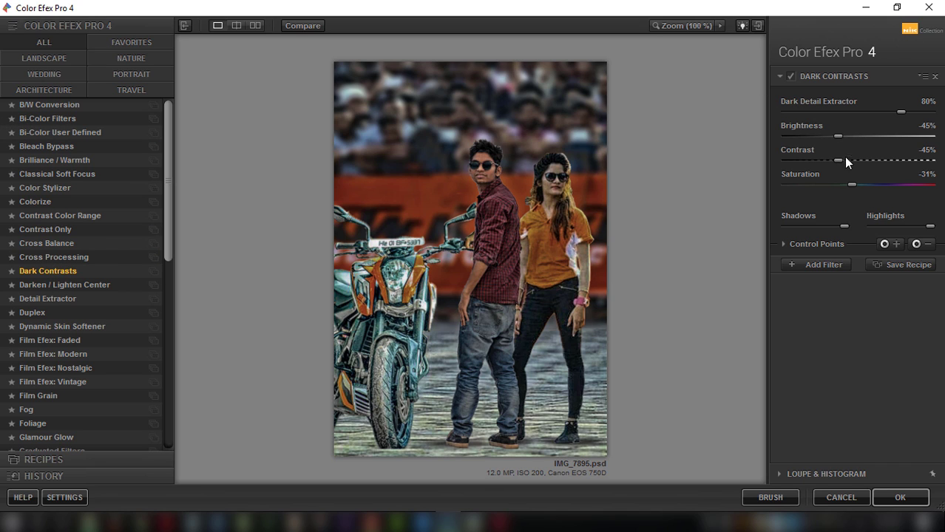
drag(852, 185, 932, 185)
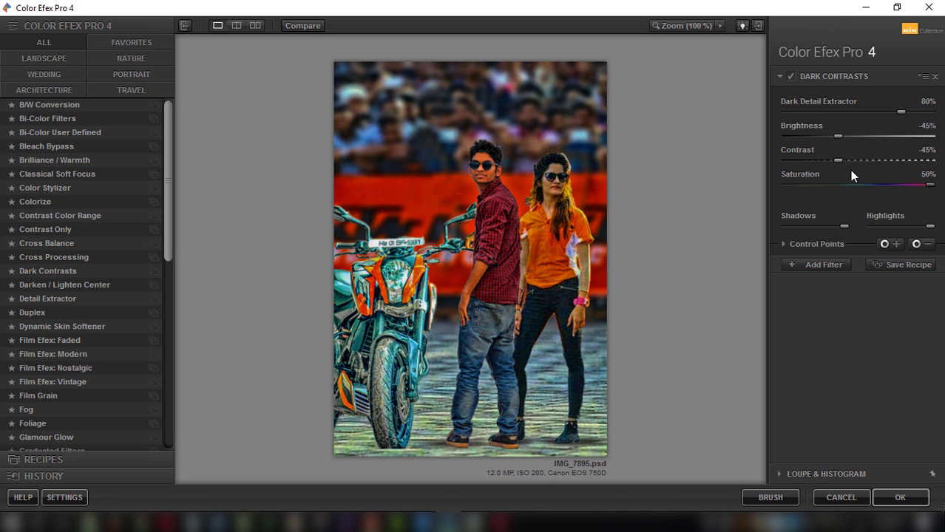
drag(837, 160, 885, 159)
click(869, 160)
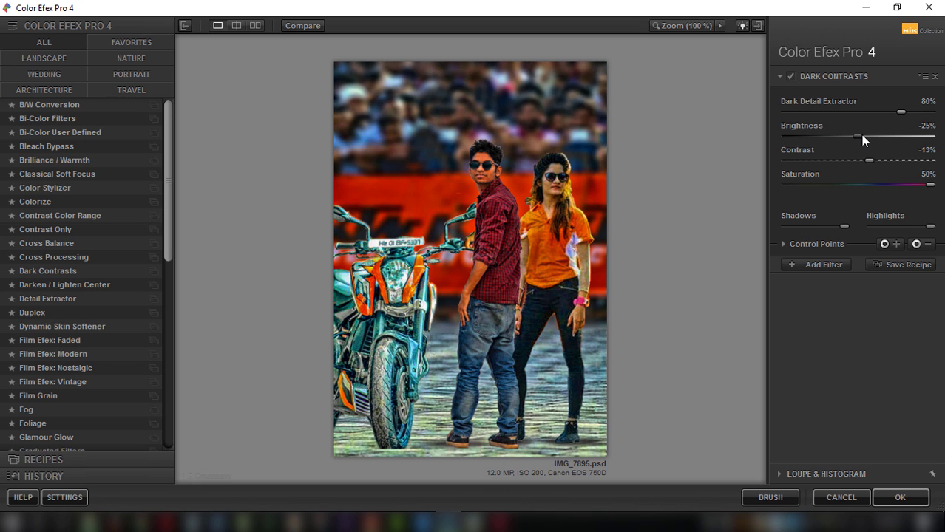
drag(861, 135, 851, 136)
mouse_move(899, 113)
mouse_down()
mouse_move(930, 112)
mouse_move(906, 115)
mouse_up()
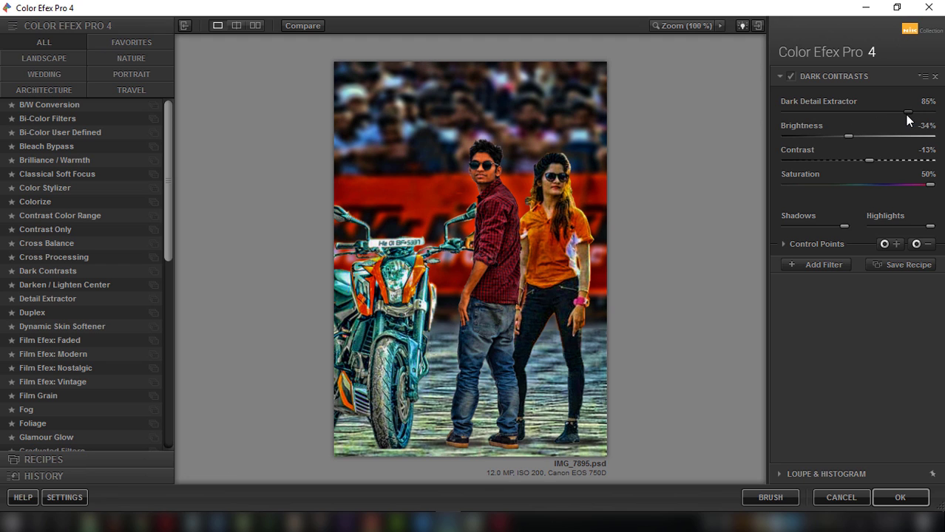
Stack an Indian Summer filter using Method 1 with Enhance Foliage about 50%, then add an empty filter slot
click(820, 265)
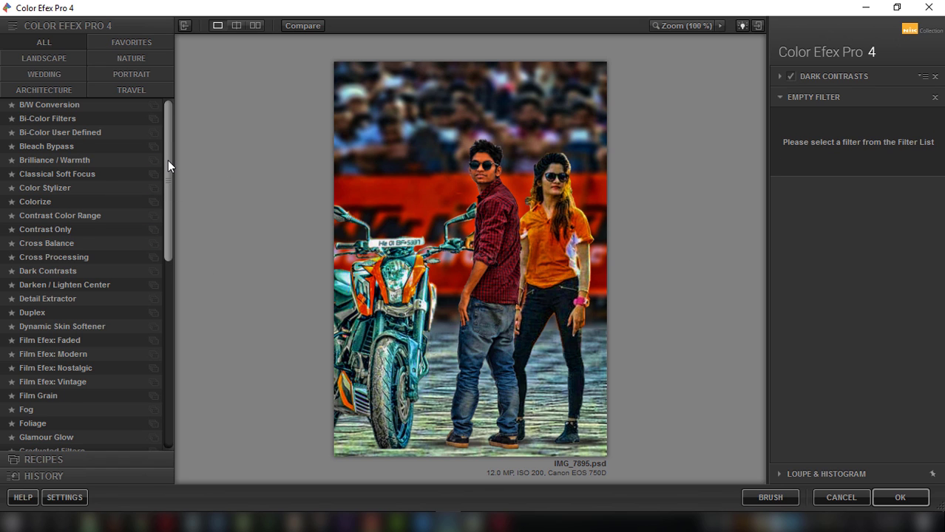
drag(168, 166, 177, 249)
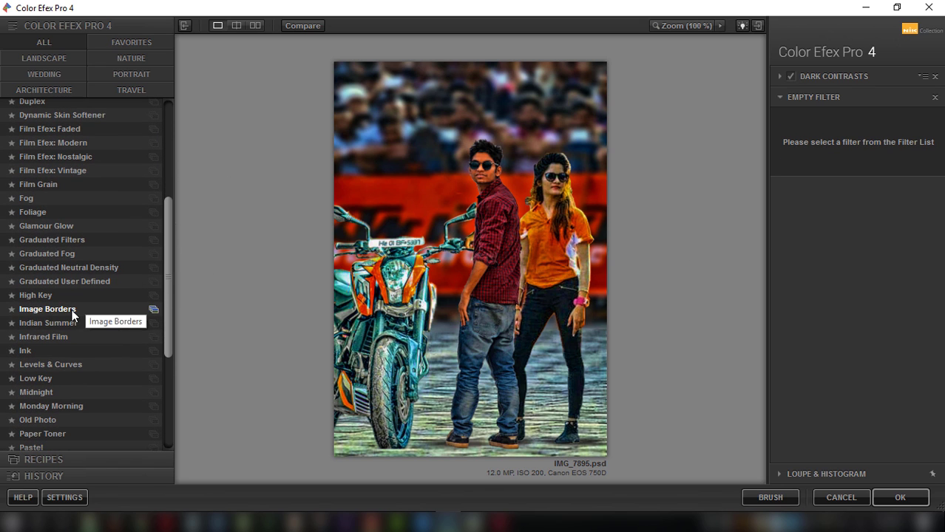
click(48, 323)
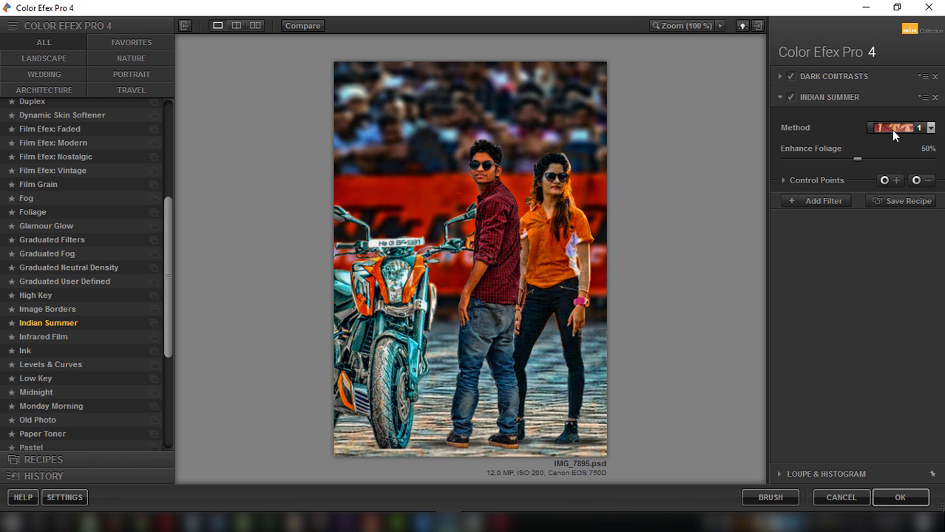
click(892, 131)
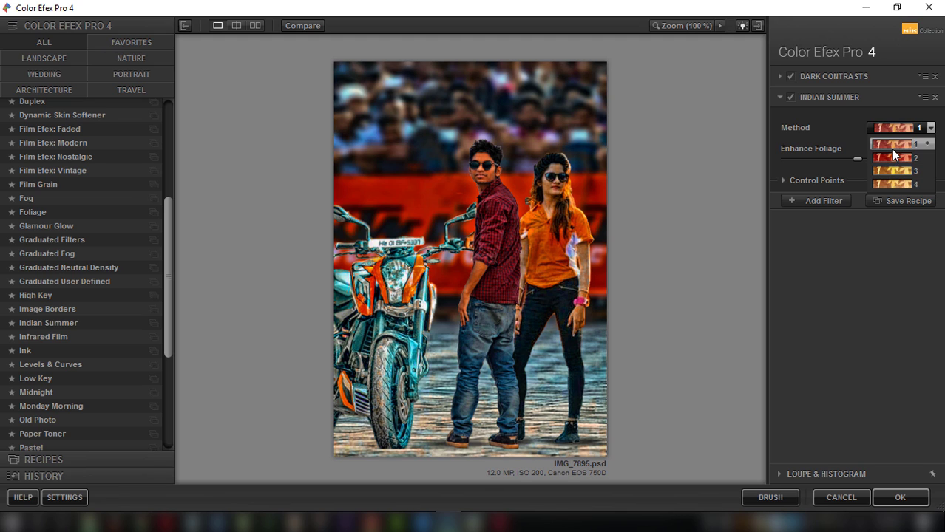
click(892, 157)
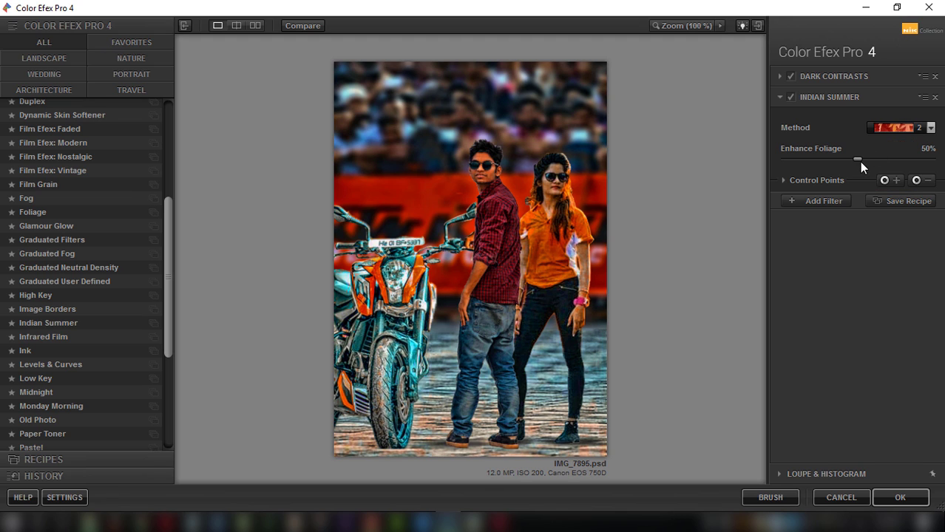
mouse_move(858, 159)
mouse_down()
mouse_move(888, 157)
mouse_move(879, 155)
mouse_up()
click(879, 128)
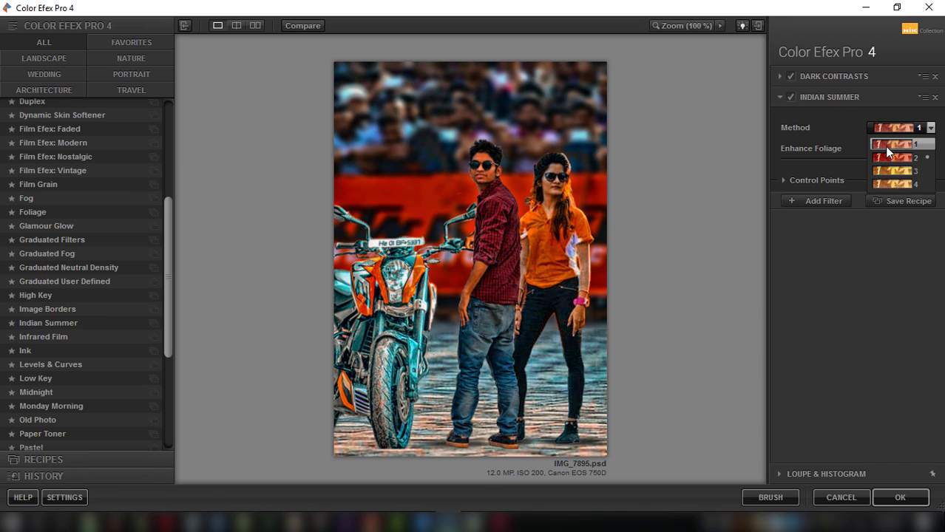
click(886, 148)
mouse_move(877, 158)
mouse_down()
mouse_move(888, 158)
mouse_move(794, 157)
mouse_up()
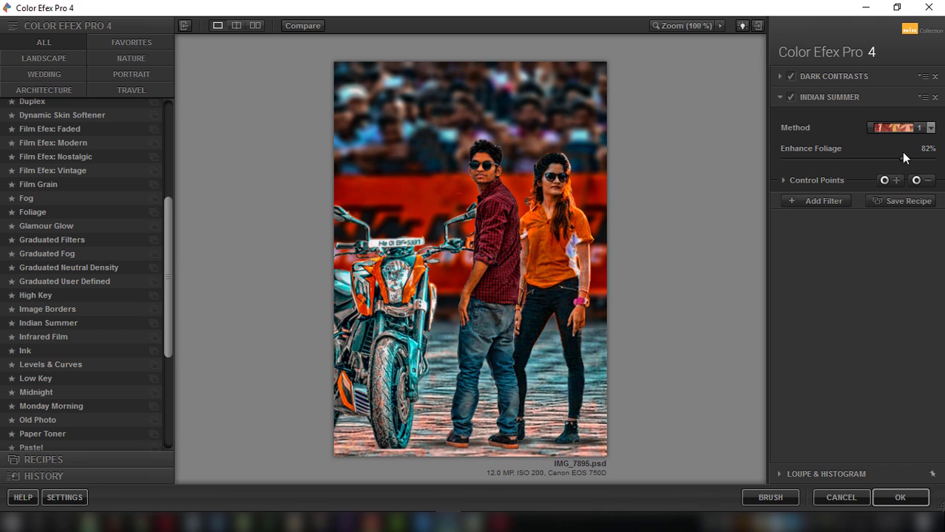
drag(904, 156, 851, 157)
click(812, 201)
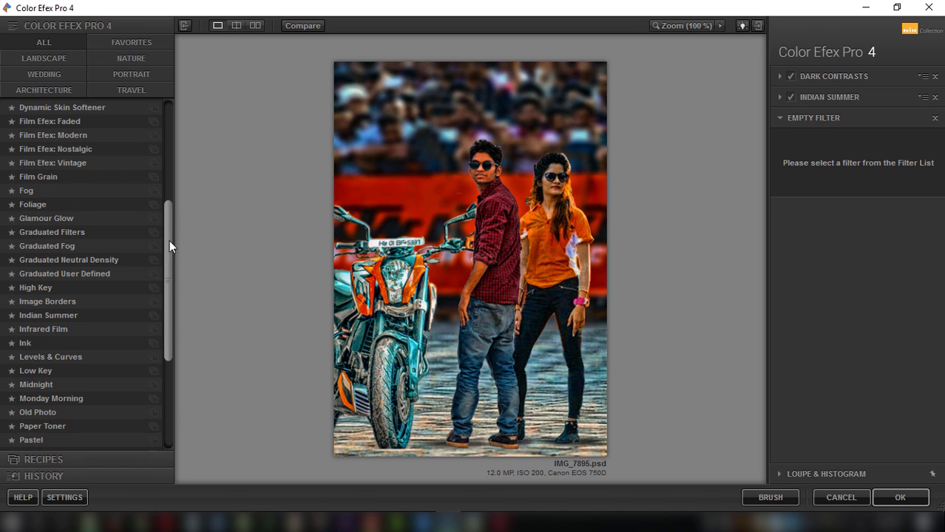
Add a Vignette: Lens filter with Amount -38%, Size 50%, Brightness 8%, and apply the stack to Photoshop
scroll(155, 318, down, 5)
click(53, 435)
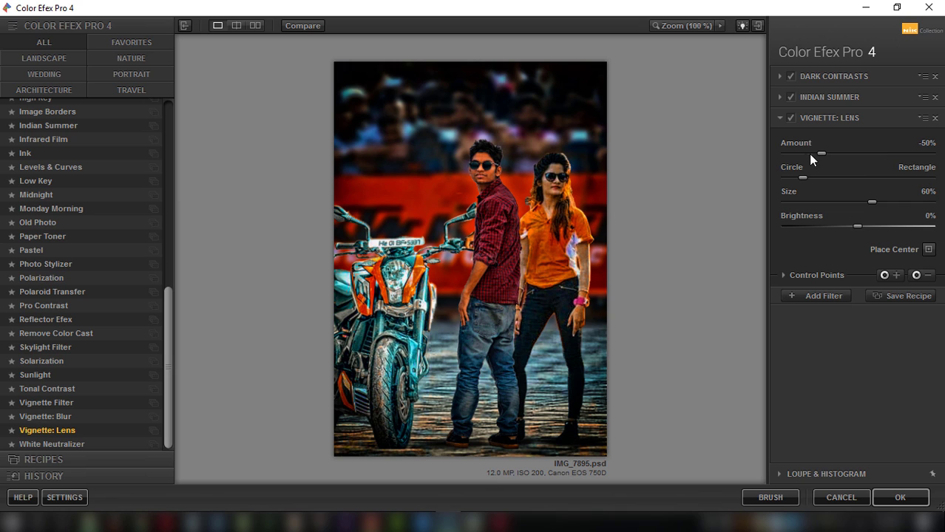
mouse_move(819, 153)
mouse_down()
mouse_move(829, 153)
mouse_move(833, 178)
mouse_move(875, 177)
mouse_up()
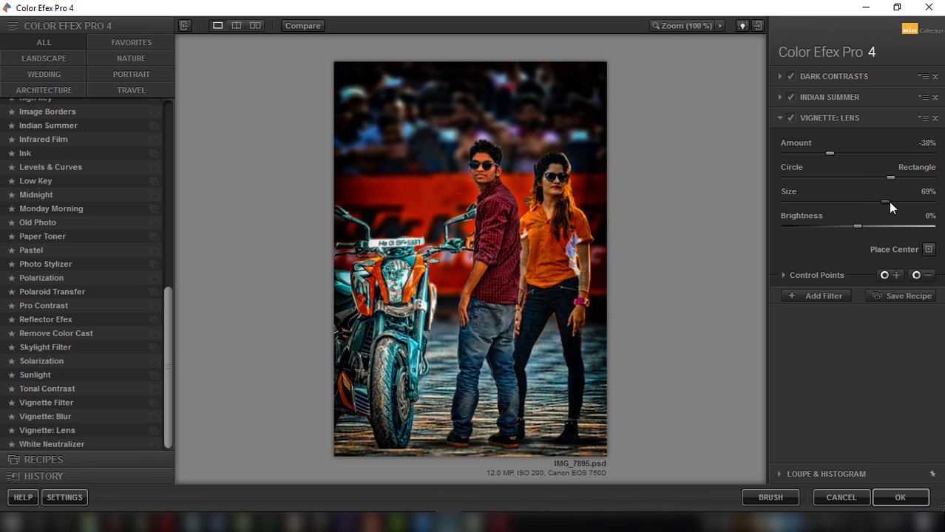
mouse_move(884, 202)
mouse_down()
mouse_move(847, 201)
mouse_move(857, 202)
mouse_move(863, 227)
mouse_up()
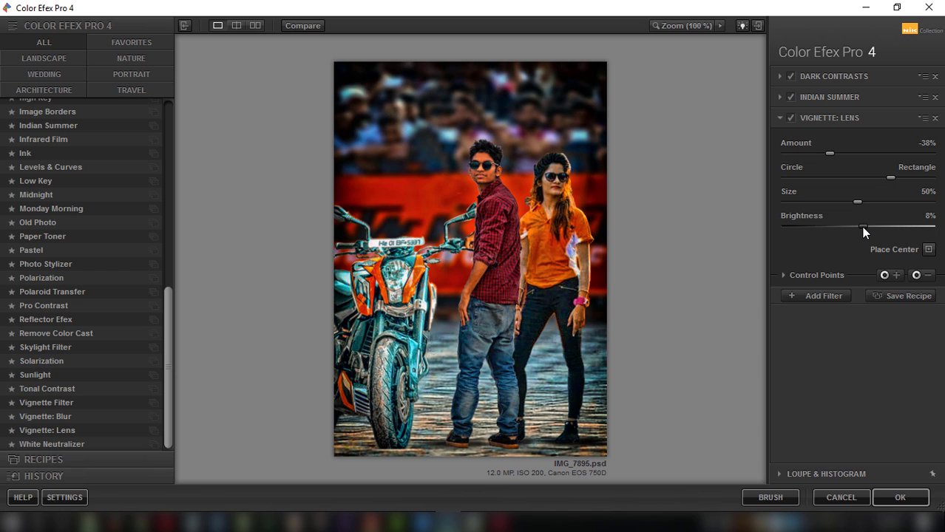
click(873, 503)
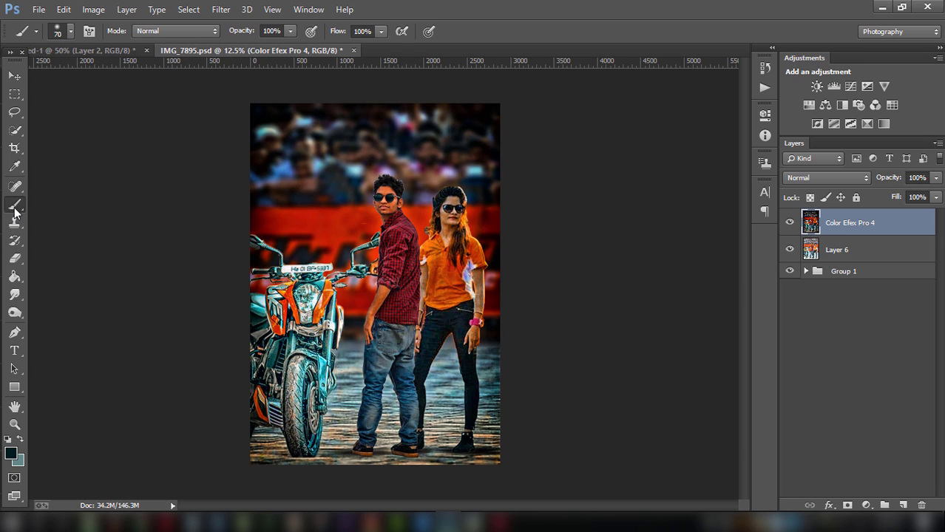
Undo the accidental dark brush stroke on the man's face
key(bracketright)
key(bracketright)
key(bracketright)
click(382, 197)
click(63, 9)
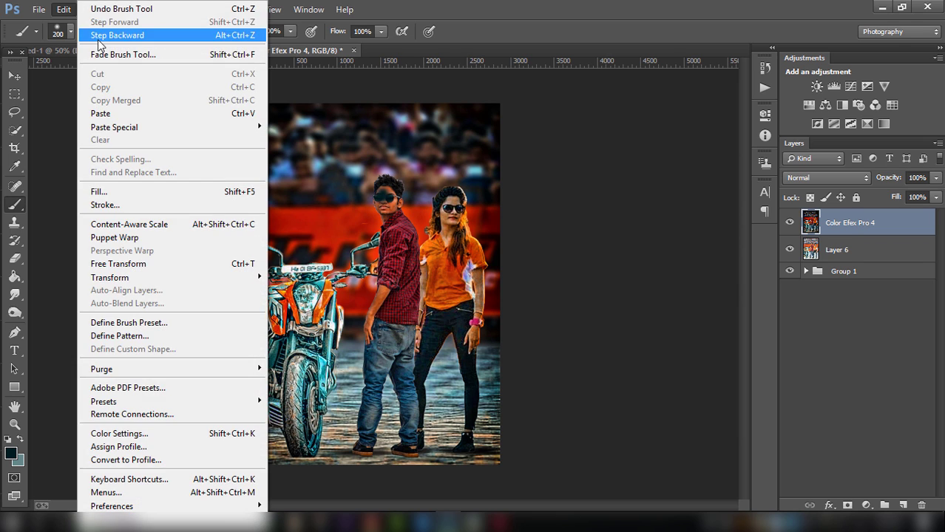
click(170, 32)
click(14, 259)
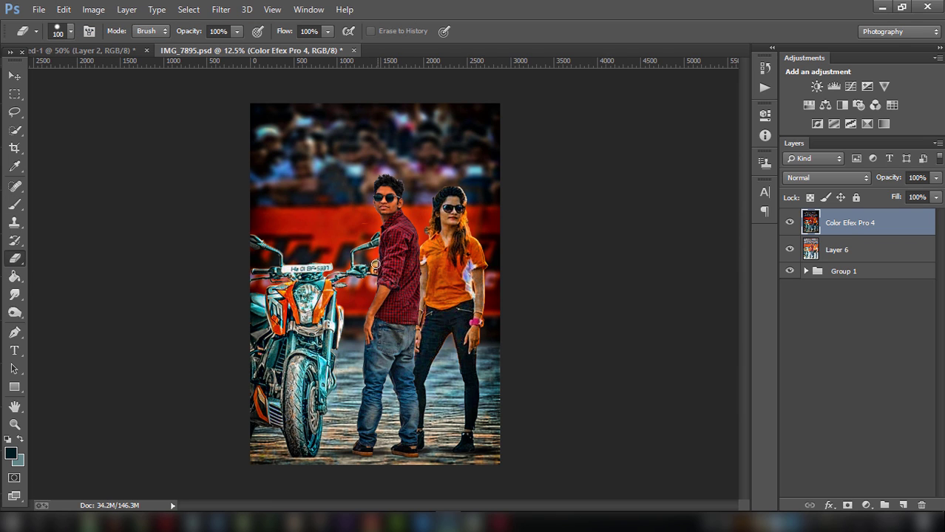
Erase the effect from the woman's face, the arm edge and the man's shoe, using eraser sizes 175, 100 and 150
key(bracketright)
key(bracketright)
key(bracketright)
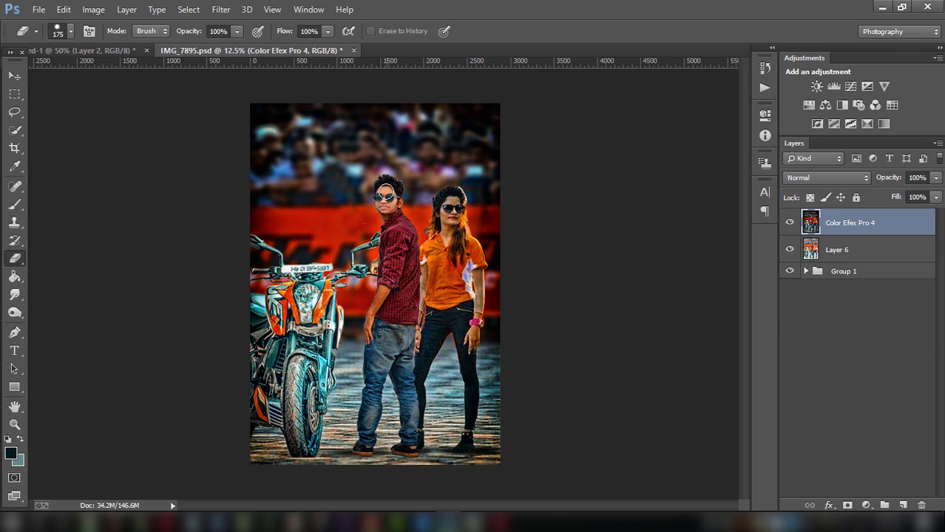
click(70, 31)
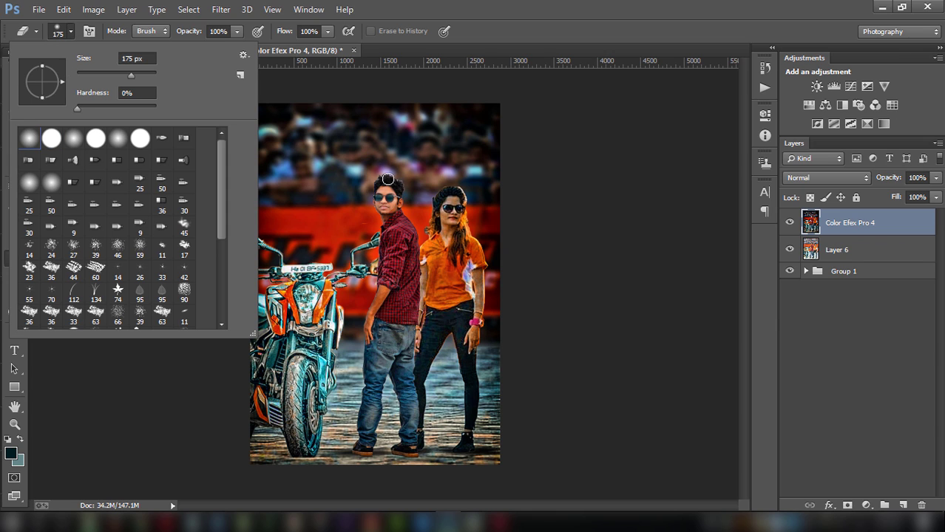
click(386, 210)
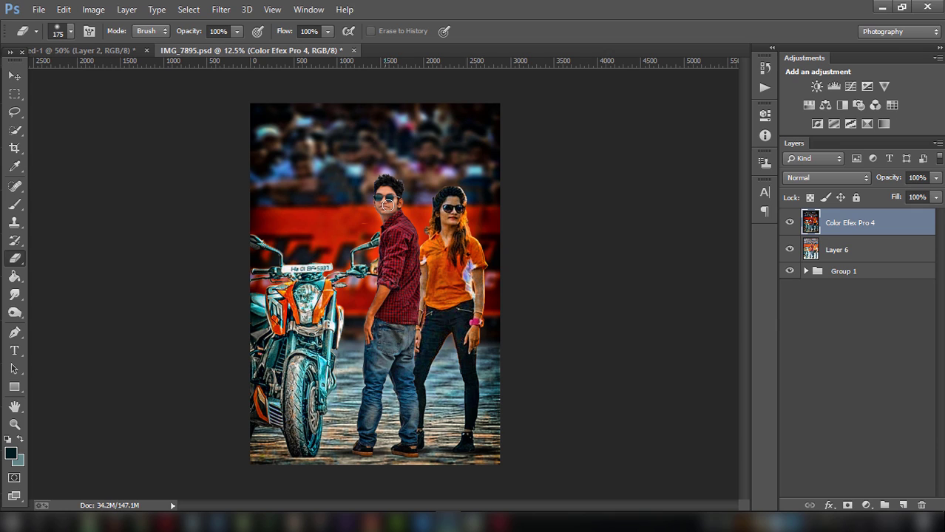
mouse_move(469, 216)
mouse_down()
mouse_move(451, 210)
mouse_move(446, 231)
mouse_move(477, 315)
mouse_move(470, 340)
mouse_up()
key(bracketleft)
key(bracketleft)
key(bracketleft)
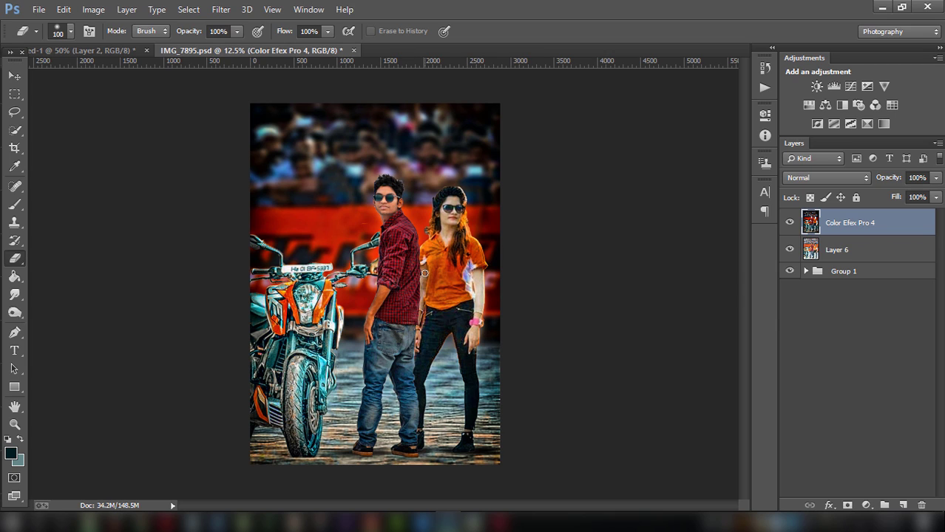
drag(423, 268, 418, 346)
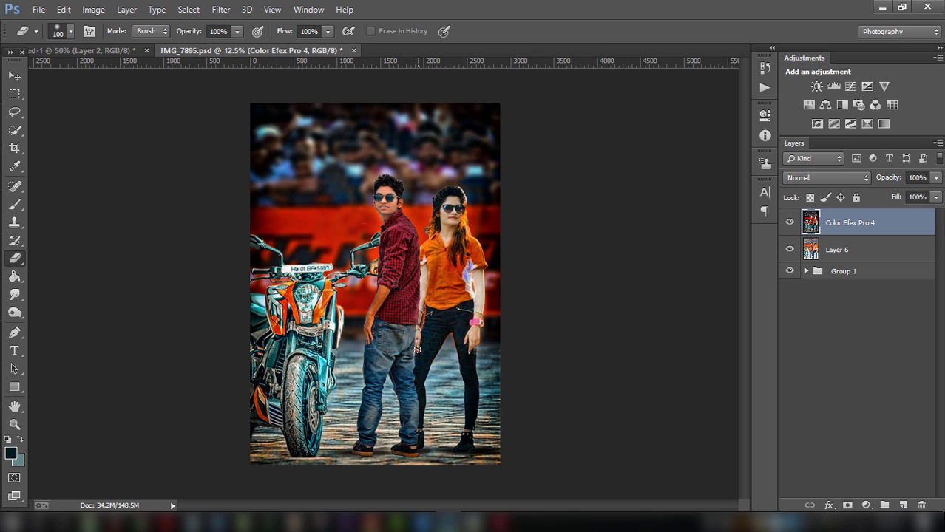
key(bracketright)
key(bracketright)
key(bracketright)
drag(363, 453, 413, 453)
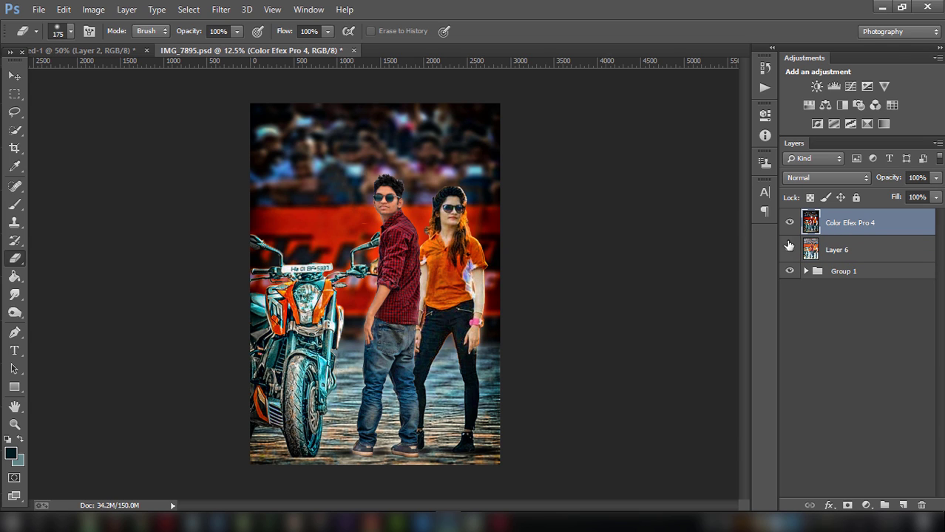
Merge Layer 6 into the Color Efex Pro 4 layer
shift+click(831, 250)
right_click(831, 250)
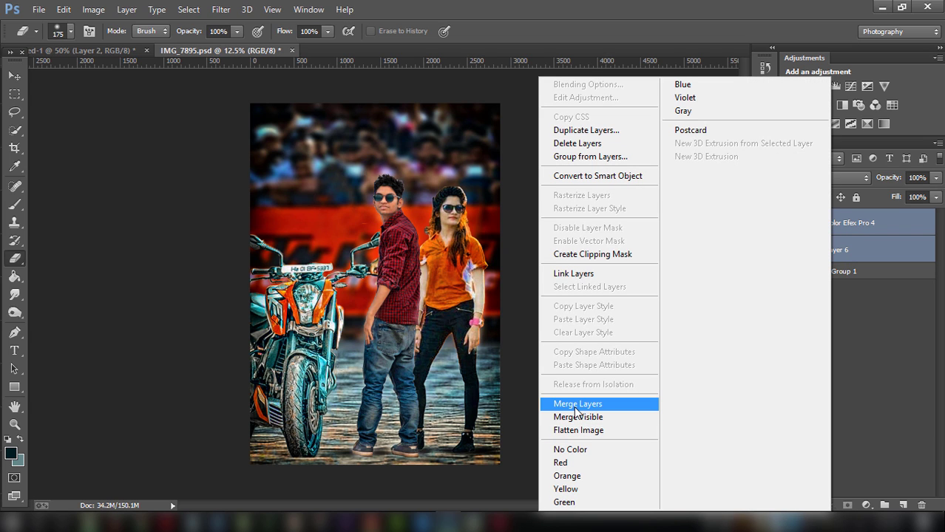
click(577, 405)
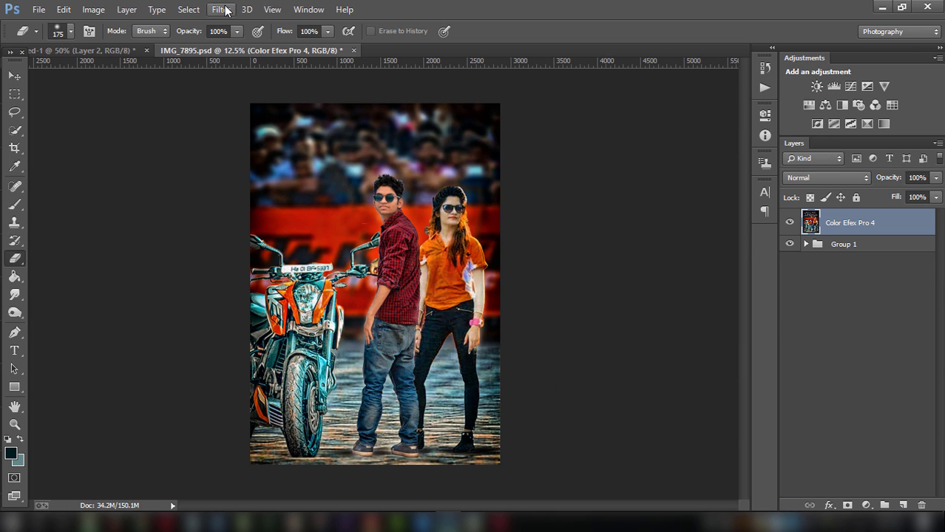
In Camera Raw, adjust clarity and darken the edges with Post Crop Vignetting
click(221, 10)
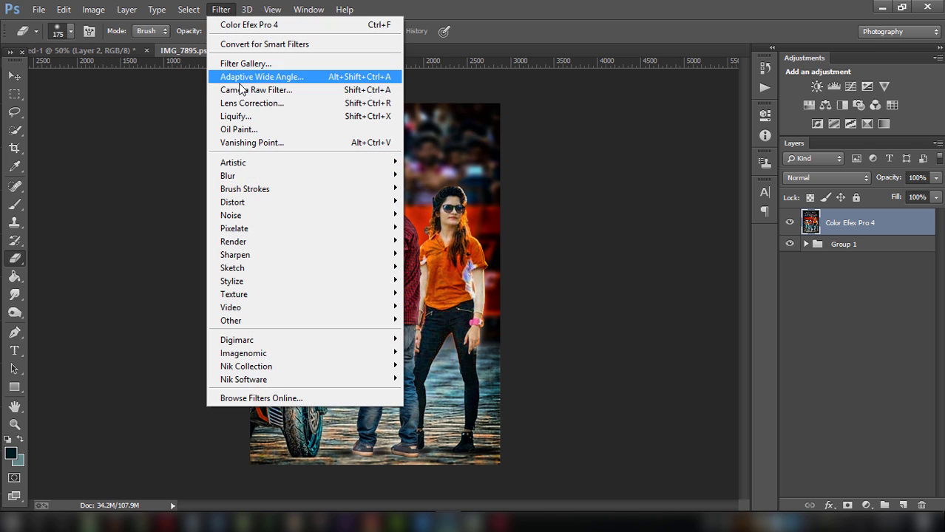
click(240, 89)
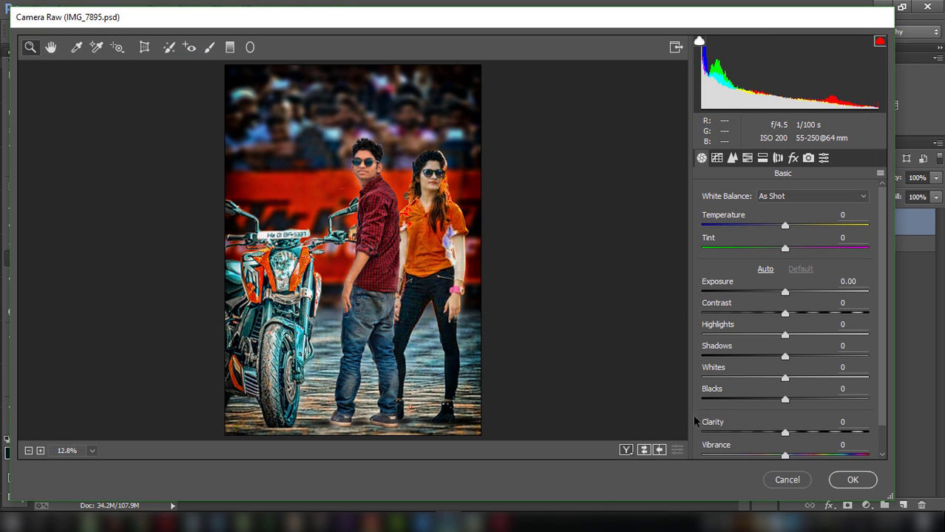
drag(787, 437, 789, 434)
click(793, 158)
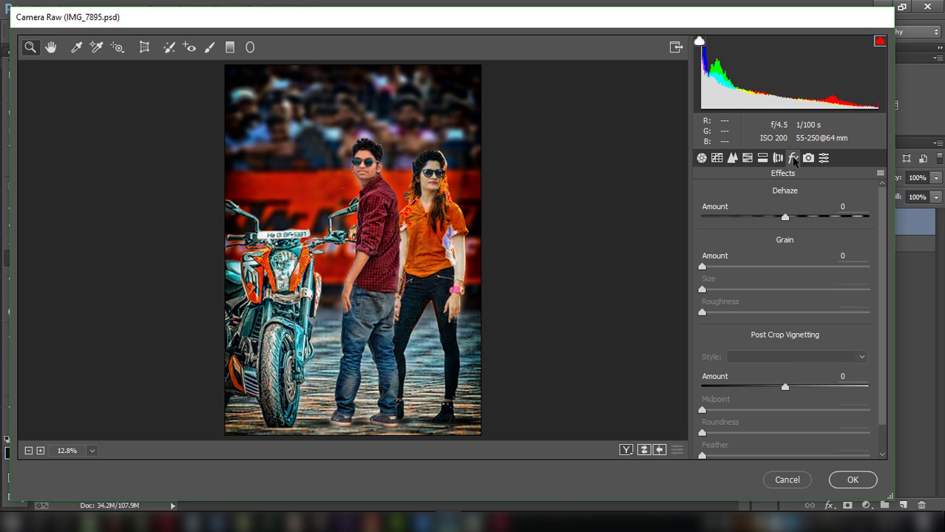
click(785, 388)
drag(785, 388, 764, 389)
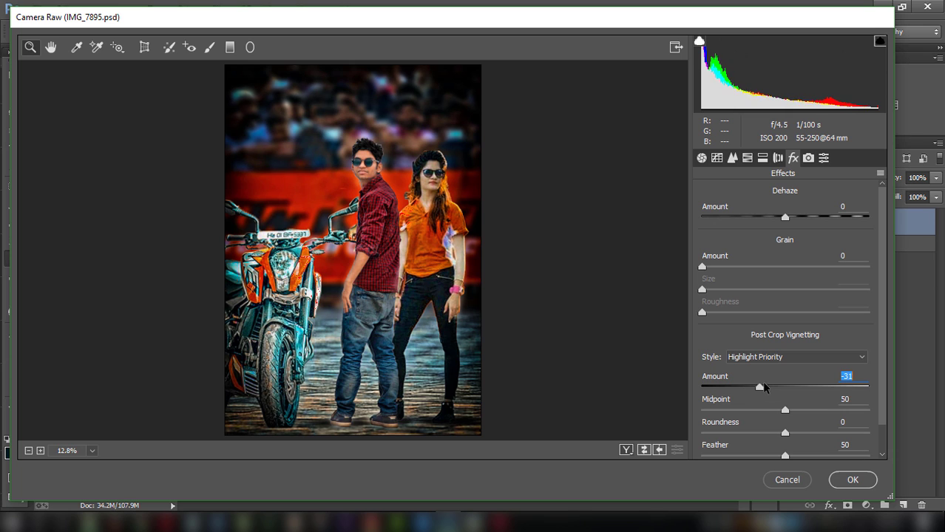
Draw a graduated filter up from the bottom with exposure -3.45, and apply it
click(230, 47)
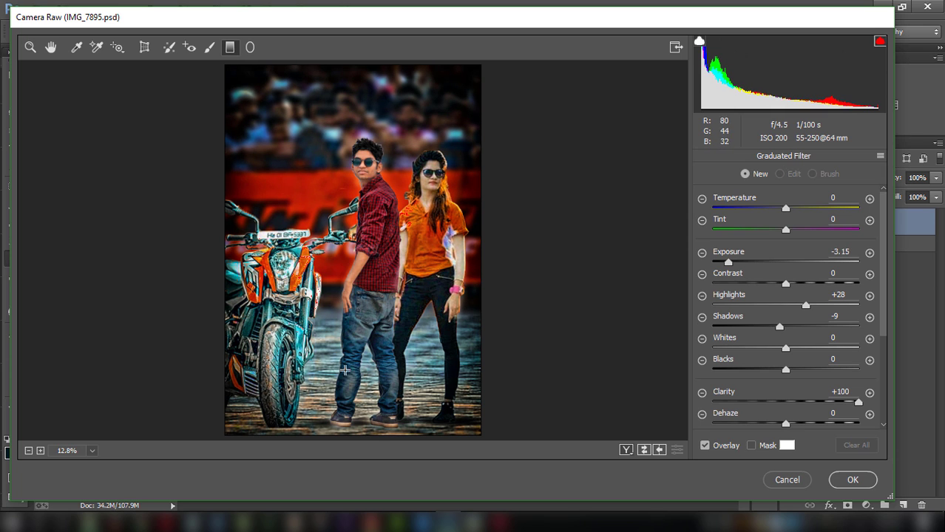
drag(371, 436, 373, 327)
mouse_move(729, 262)
mouse_down()
mouse_move(737, 262)
mouse_move(722, 263)
mouse_up()
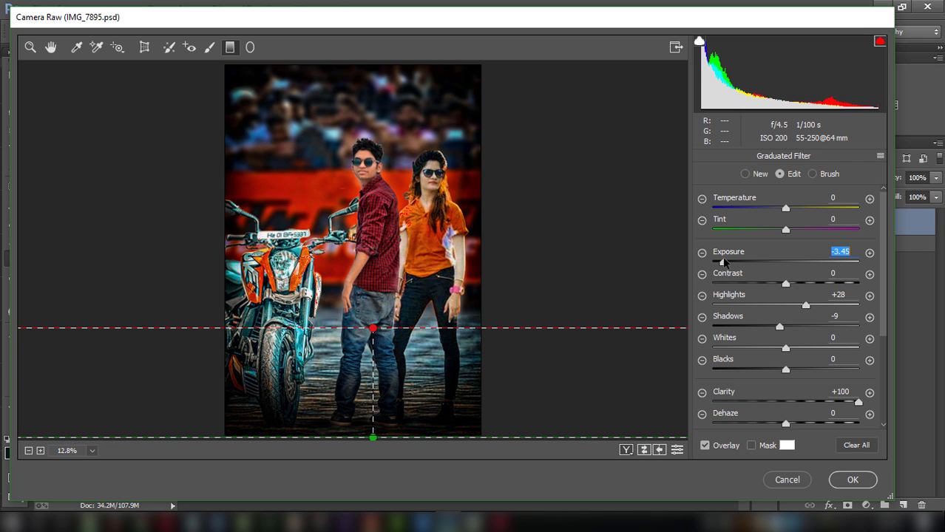
click(853, 480)
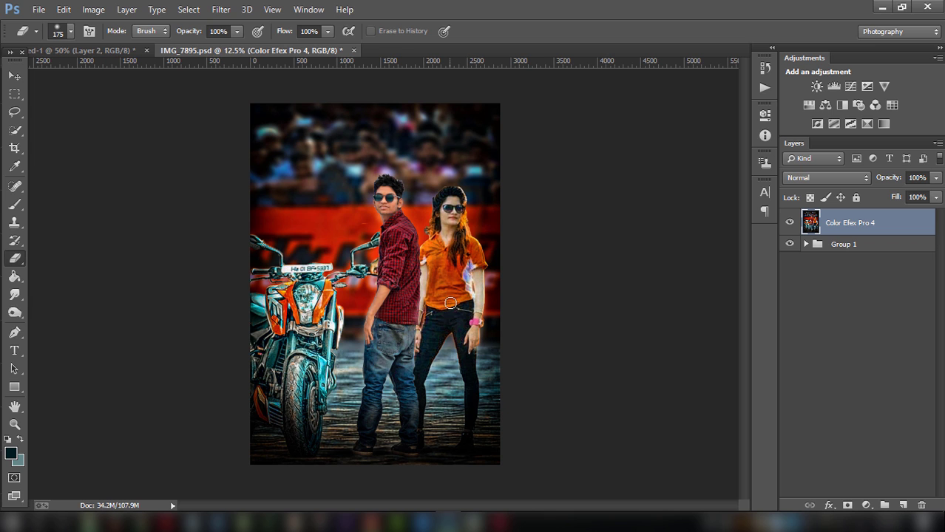
Apply Oil Paint with Shine 0, Angular Direction 0, Bristle Detail 0, Scale 0.1, Stylization about 2.48
click(222, 10)
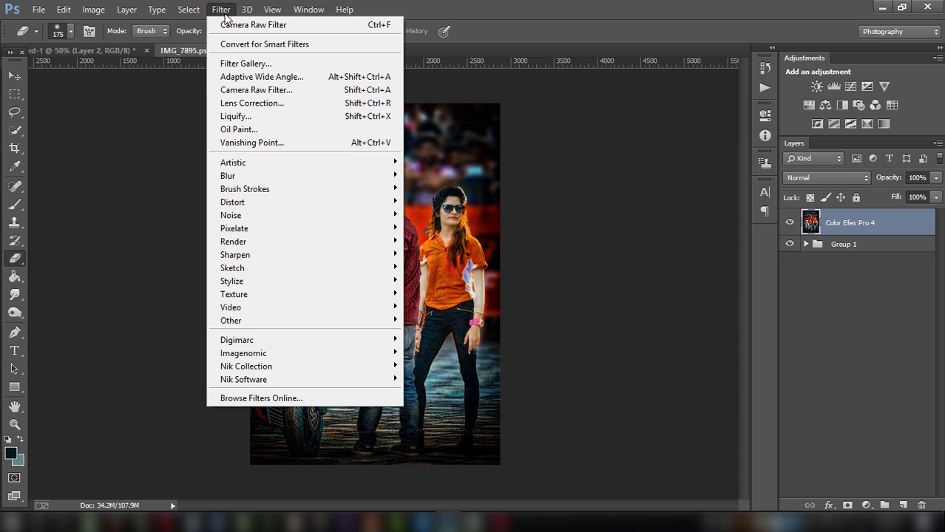
click(264, 130)
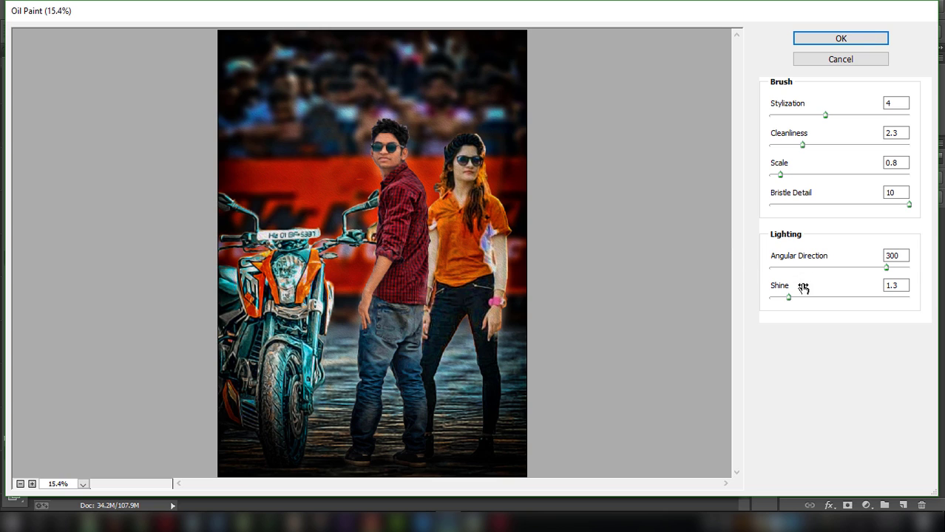
drag(788, 297, 757, 297)
click(770, 268)
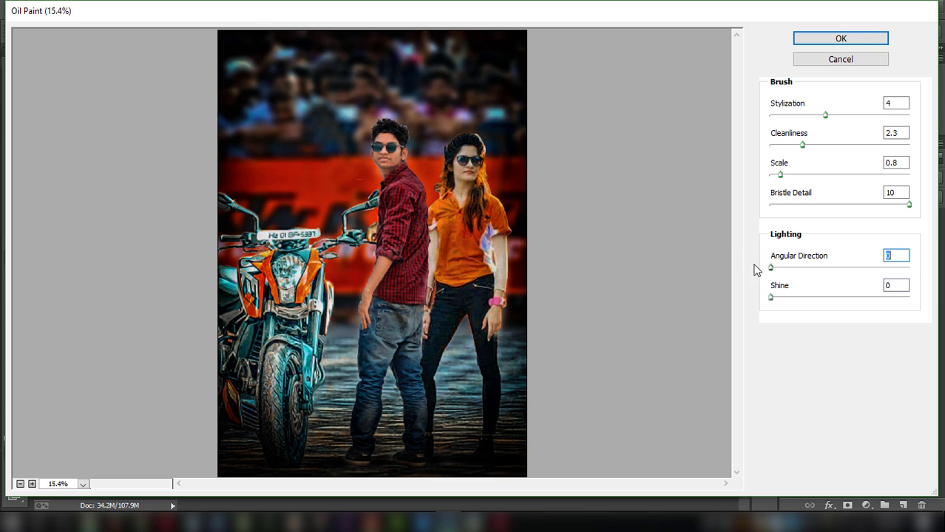
click(772, 205)
click(769, 175)
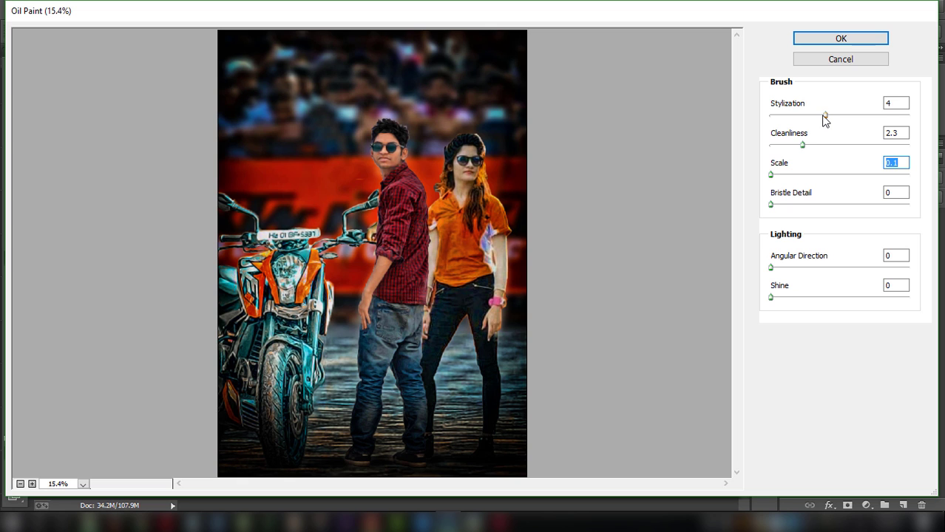
drag(825, 116, 805, 116)
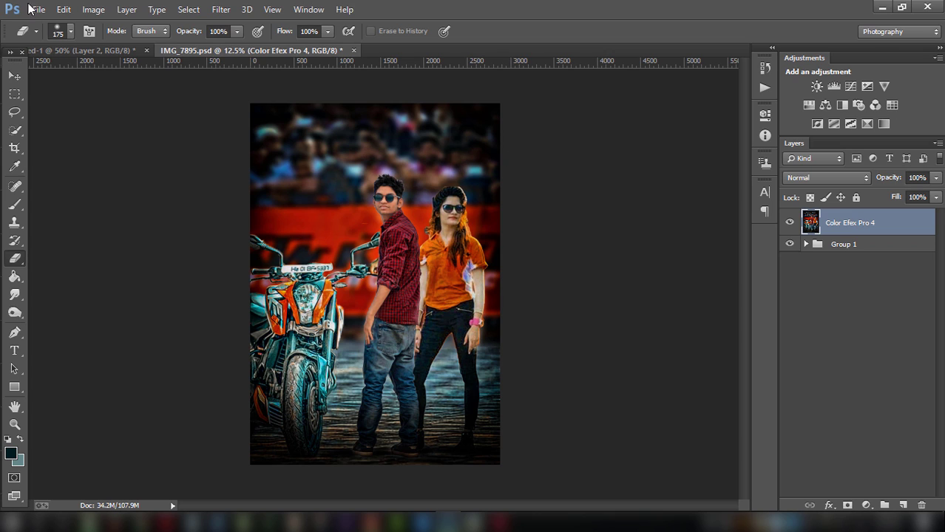
Create a new empty layer and choose the 193 smoke brush preset
click(905, 504)
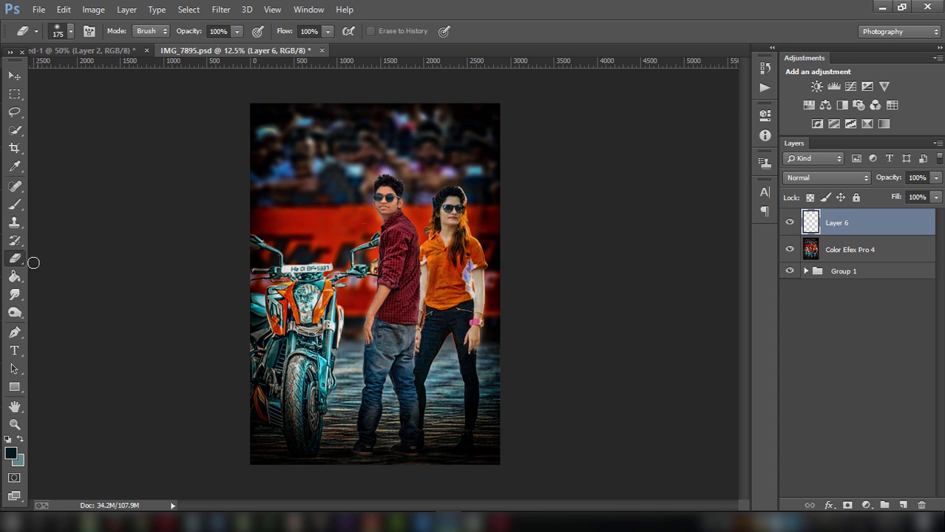
click(15, 205)
click(70, 32)
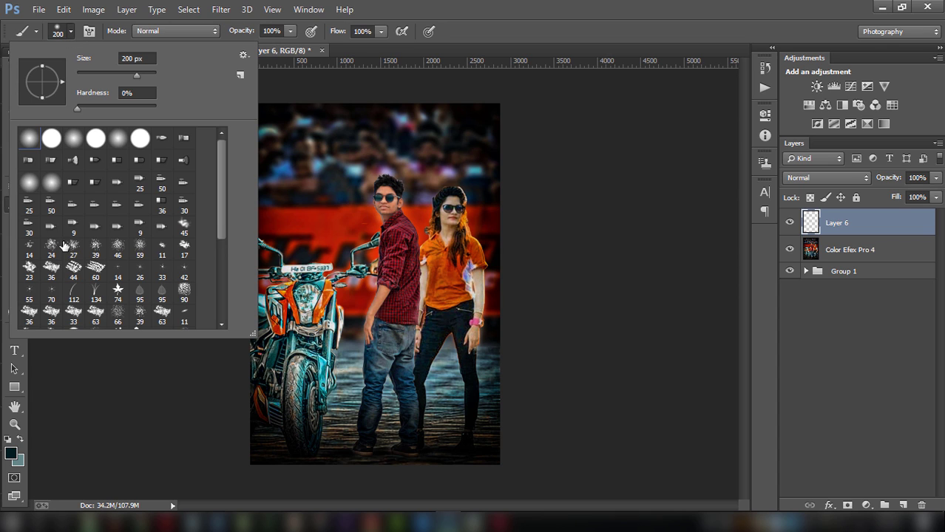
scroll(65, 247, down, 2)
scroll(79, 257, down, 3)
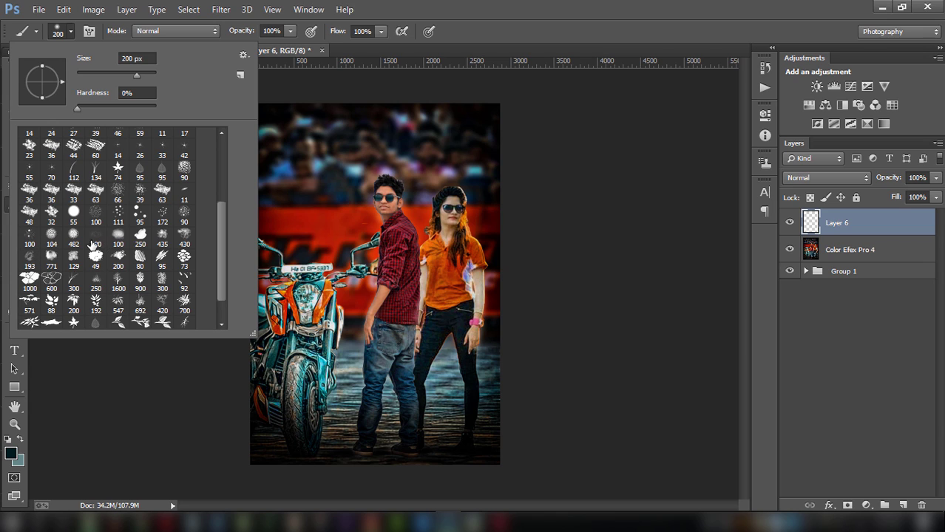
click(27, 259)
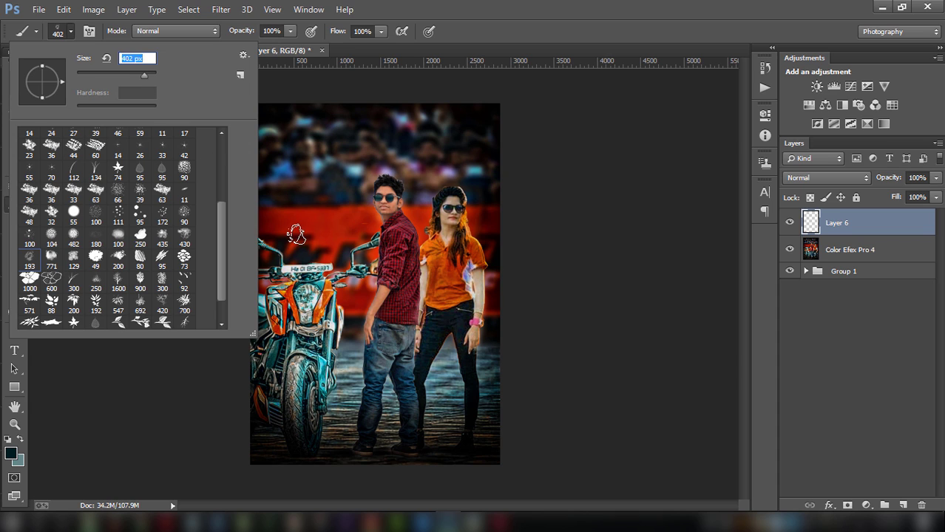
click(58, 256)
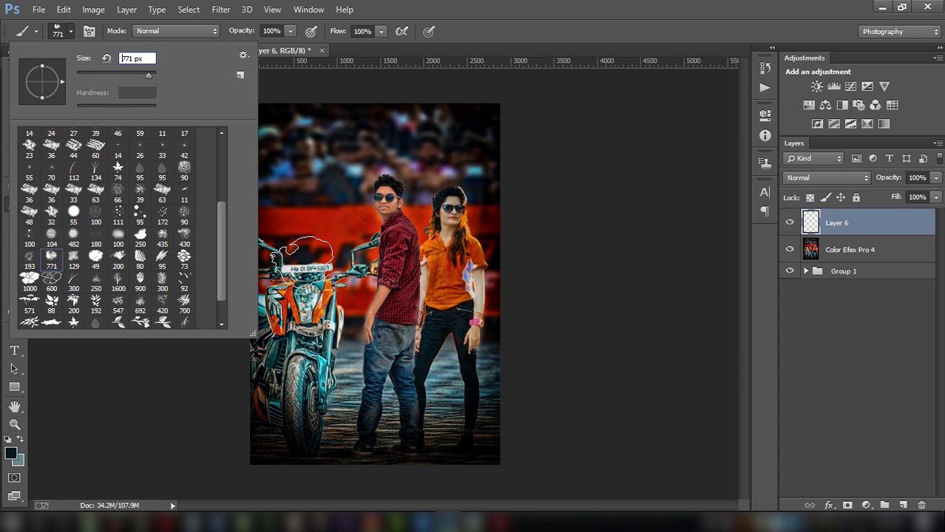
click(303, 255)
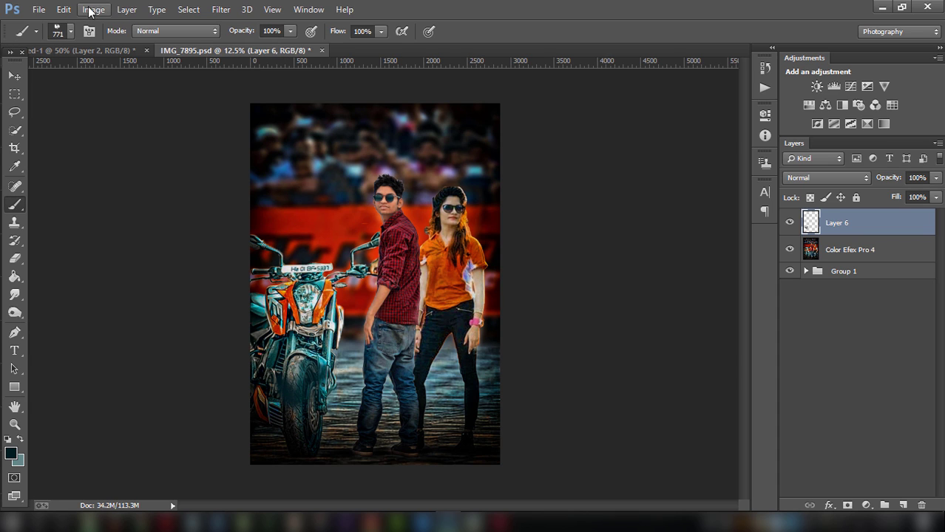
click(64, 8)
click(85, 35)
click(61, 30)
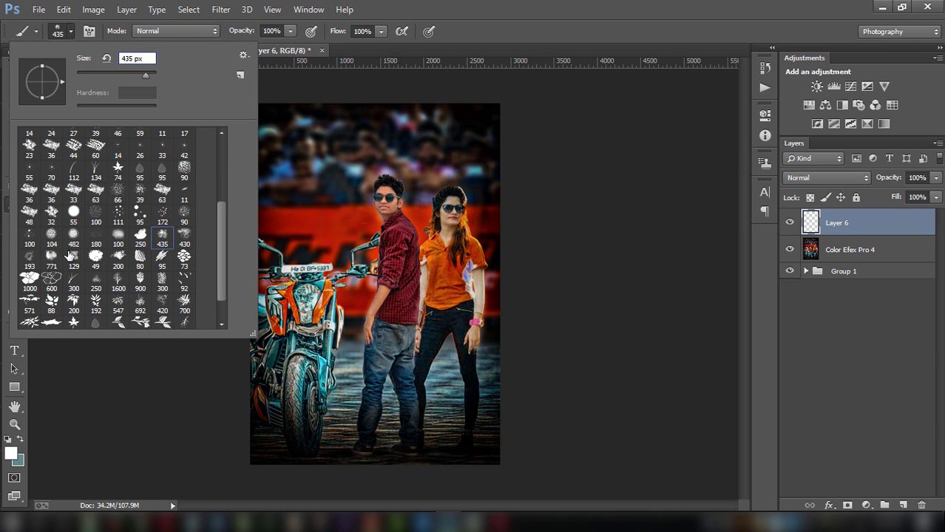
click(29, 257)
Paint white smoke along the bottom and lower the layer opacity to about 54%
drag(149, 72, 156, 75)
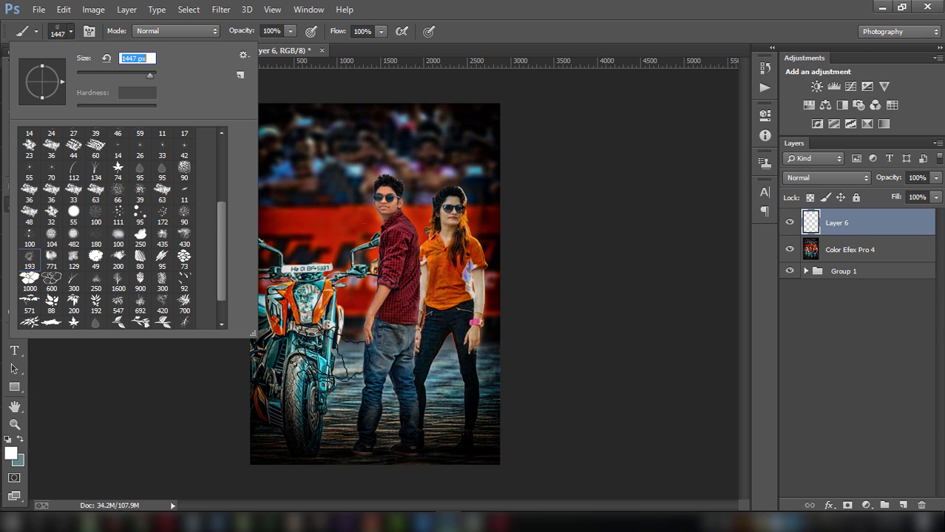
click(326, 370)
mouse_move(310, 385)
mouse_down()
mouse_move(274, 433)
mouse_move(344, 429)
mouse_move(411, 443)
mouse_move(485, 391)
mouse_move(460, 427)
mouse_up()
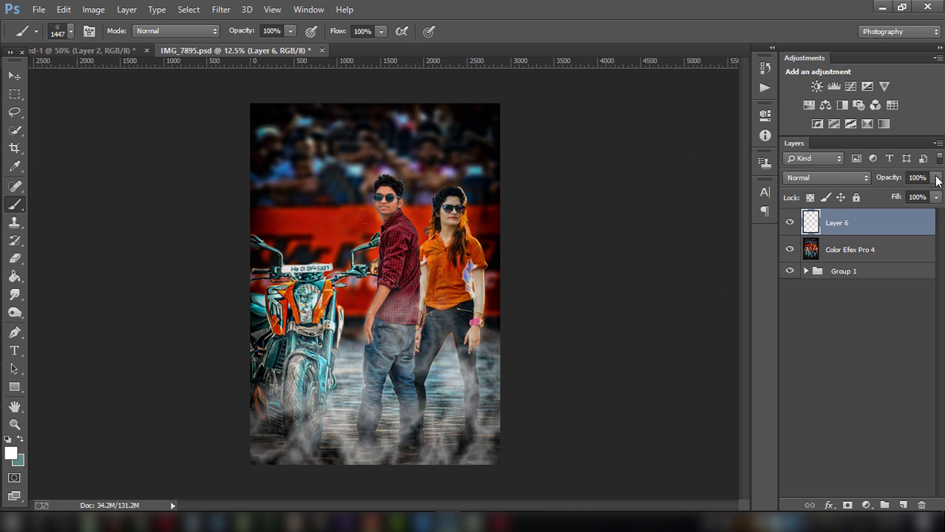
drag(936, 177, 901, 196)
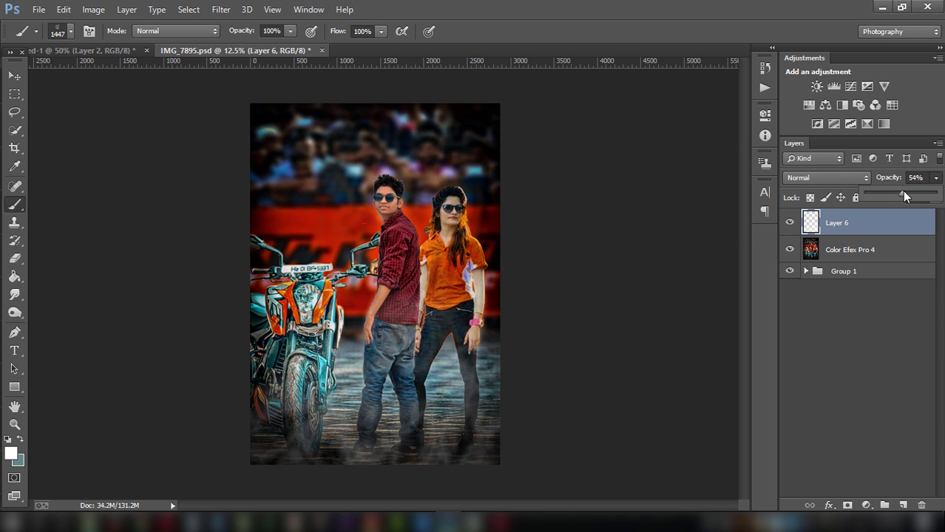
Soften the smoke layer with a Gaussian Blur of about 15 px
click(220, 8)
mouse_move(228, 175)
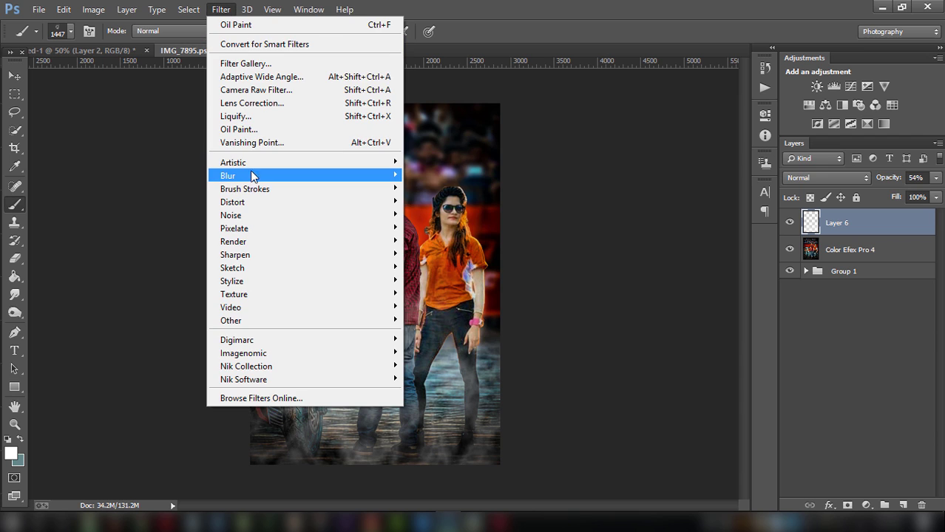
click(463, 275)
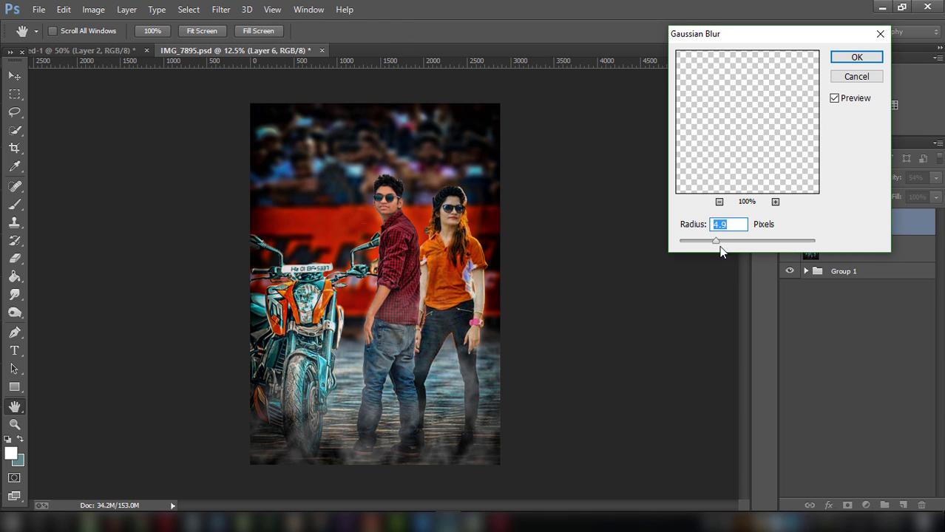
drag(744, 246, 774, 246)
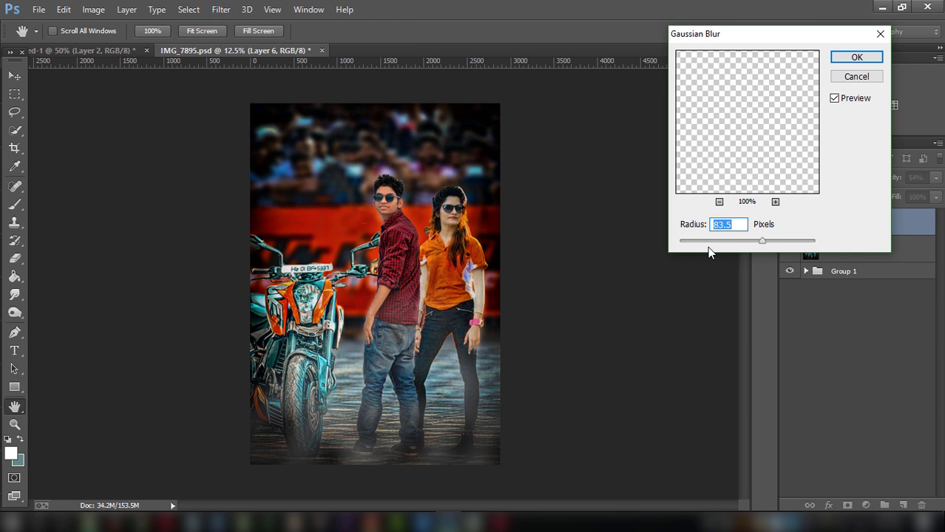
drag(692, 240, 710, 240)
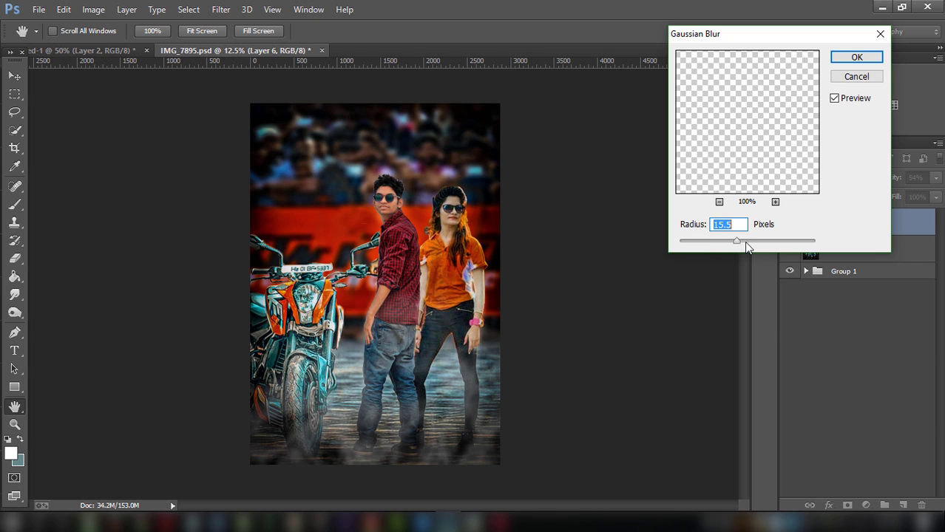
click(871, 60)
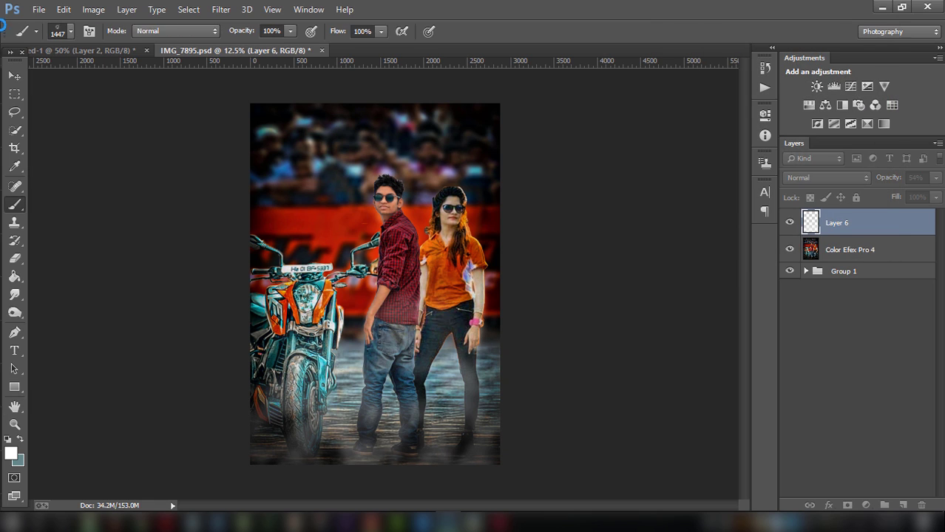
Move the smoke lower and stretch it wider across the bottom with Free Transform
click(15, 77)
drag(406, 316, 421, 363)
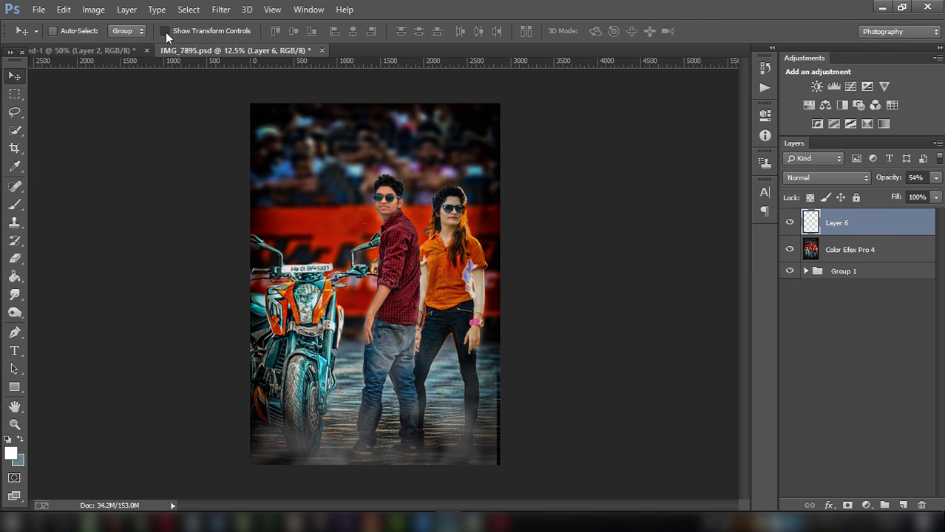
key(ctrl+t)
drag(498, 318, 533, 325)
click(625, 31)
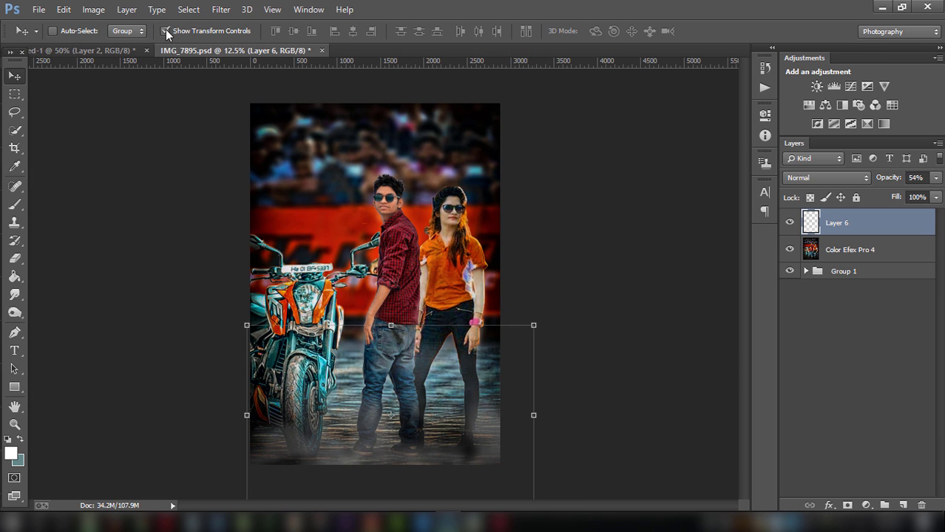
click(14, 204)
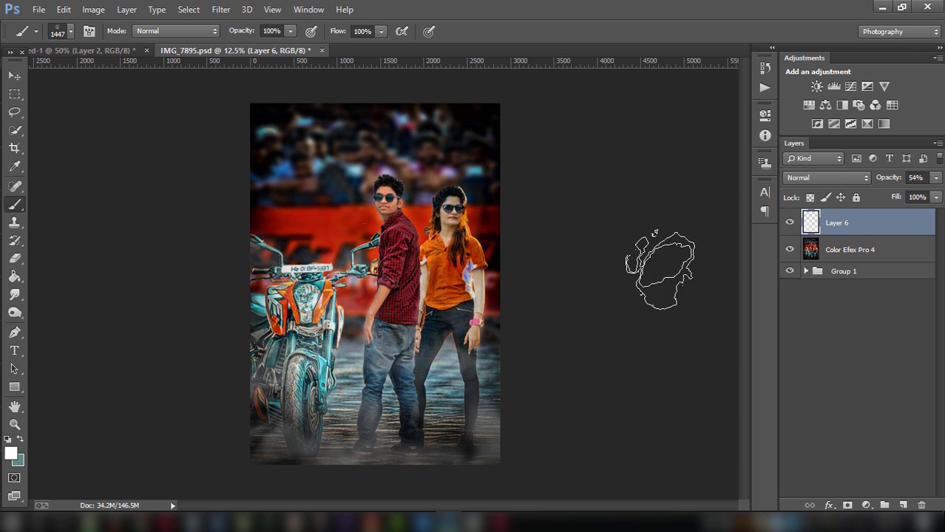
Hide Layer 2, show the KTM logo layer, and drag the logo into the top of IMG_7895
click(73, 50)
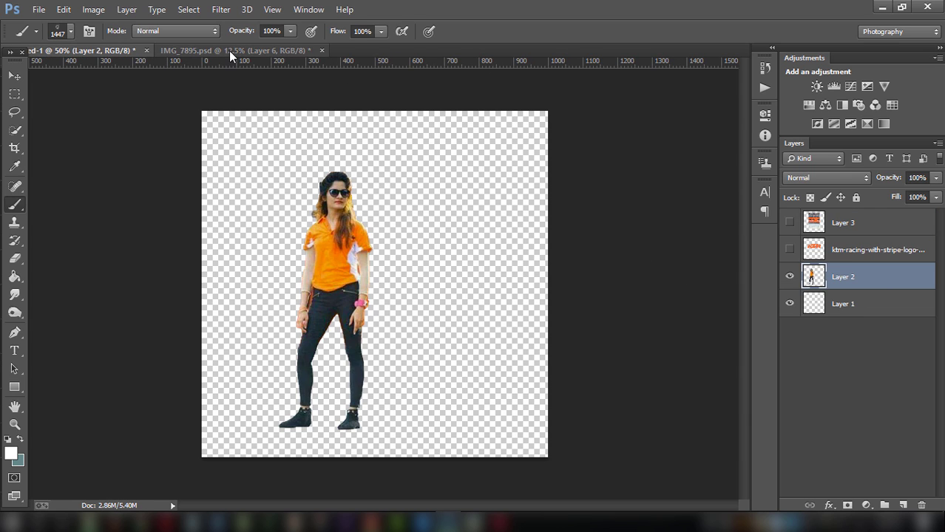
click(788, 276)
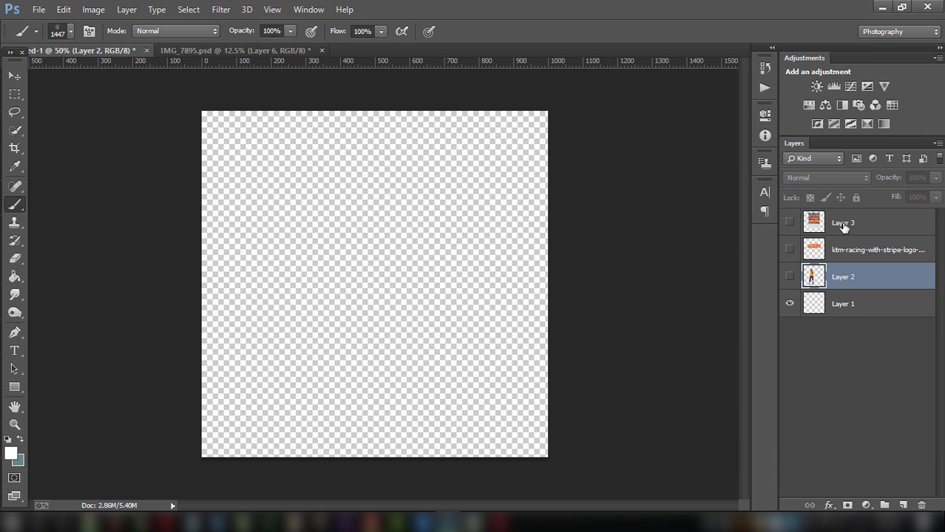
click(843, 224)
click(840, 252)
click(790, 250)
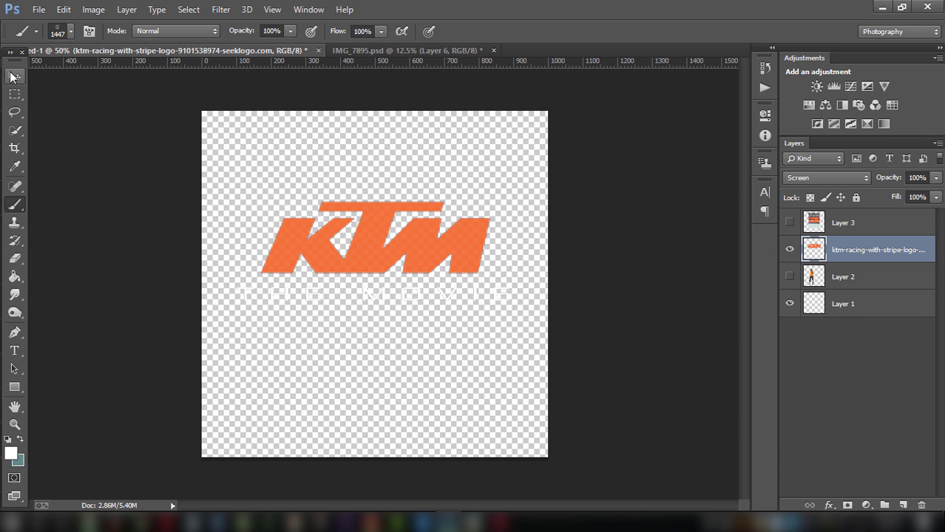
click(14, 75)
mouse_move(415, 267)
mouse_down()
mouse_move(347, 98)
mouse_move(388, 160)
mouse_up()
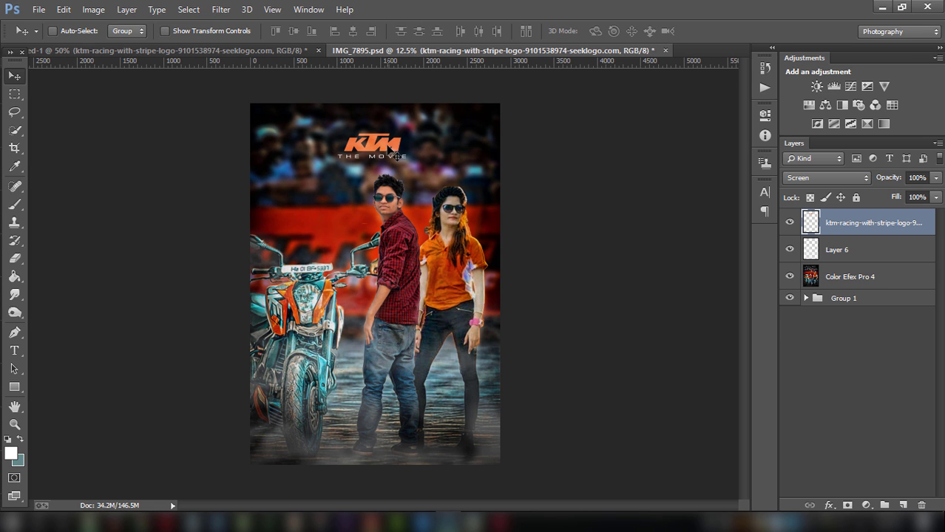
Scale the KTM logo up to about 182% above the couple's heads
click(166, 31)
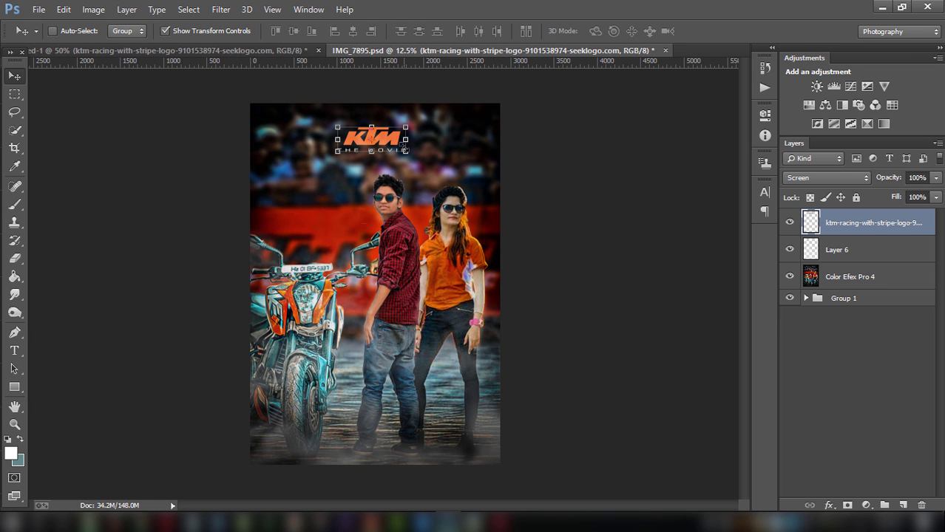
mouse_move(405, 152)
mouse_down()
mouse_move(434, 161)
mouse_move(403, 142)
mouse_up()
click(625, 31)
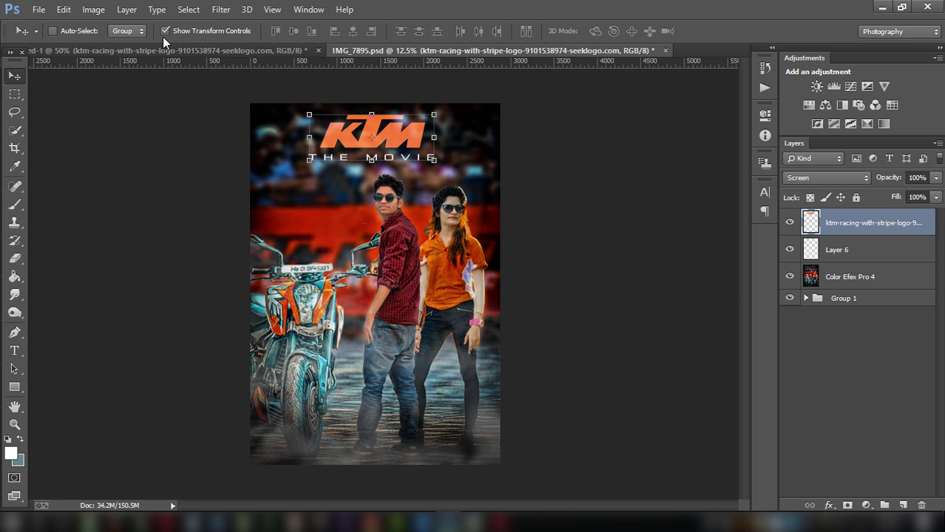
click(165, 32)
key(ctrl+minus)
key(ctrl+minus)
key(ctrl+minus)
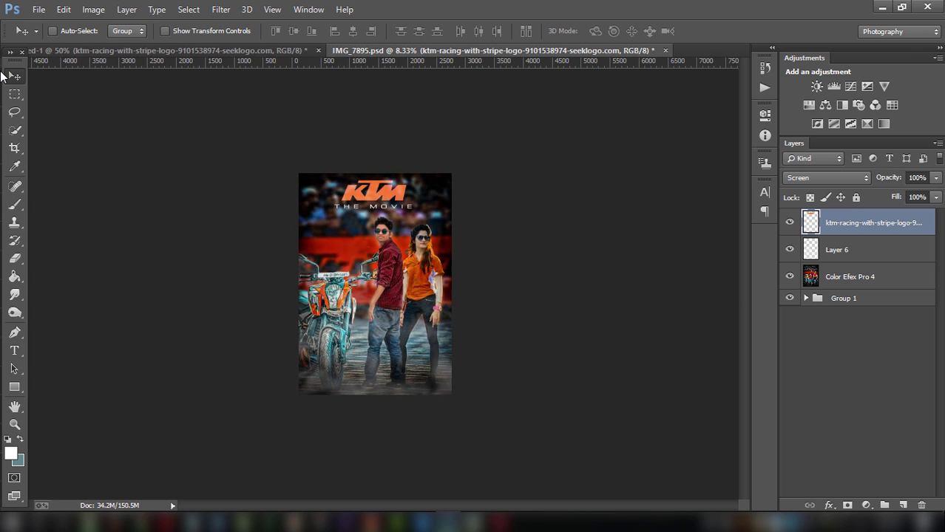
key(ctrl+plus)
key(ctrl+plus)
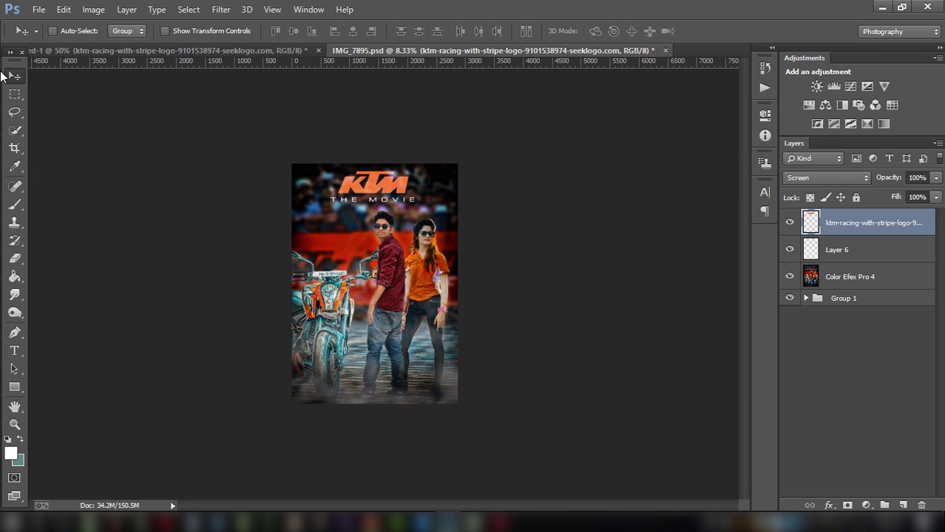
key(ctrl+plus)
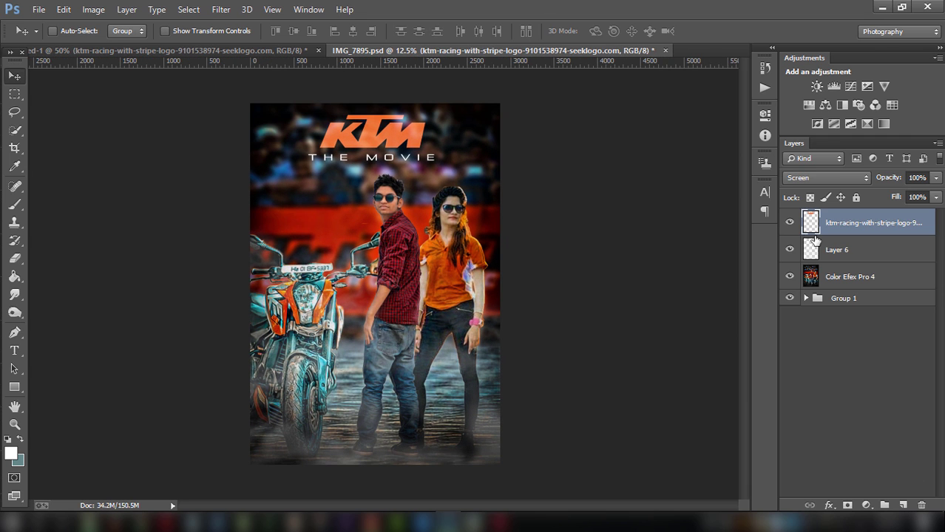
Apply a roughly 11 px Gaussian Blur to the Color Efex Pro 4 area behind the logo
click(832, 275)
click(14, 94)
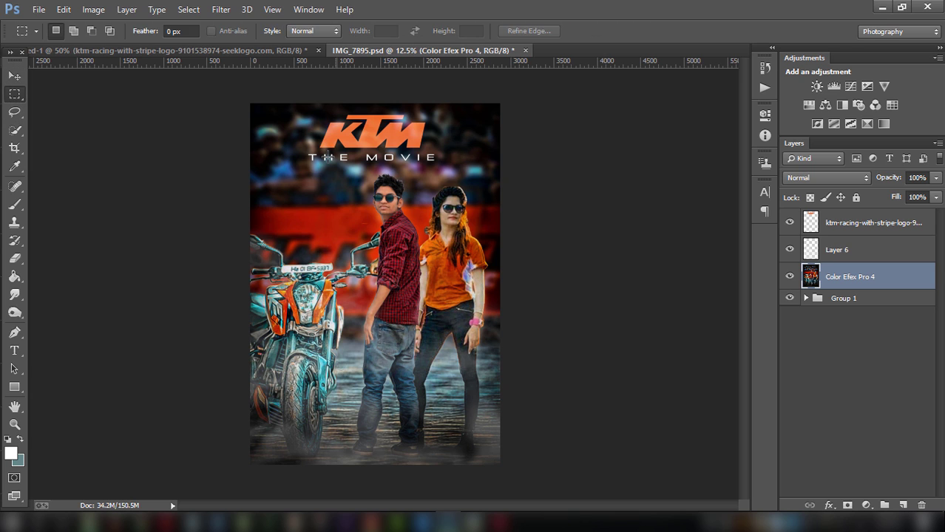
drag(301, 111, 445, 164)
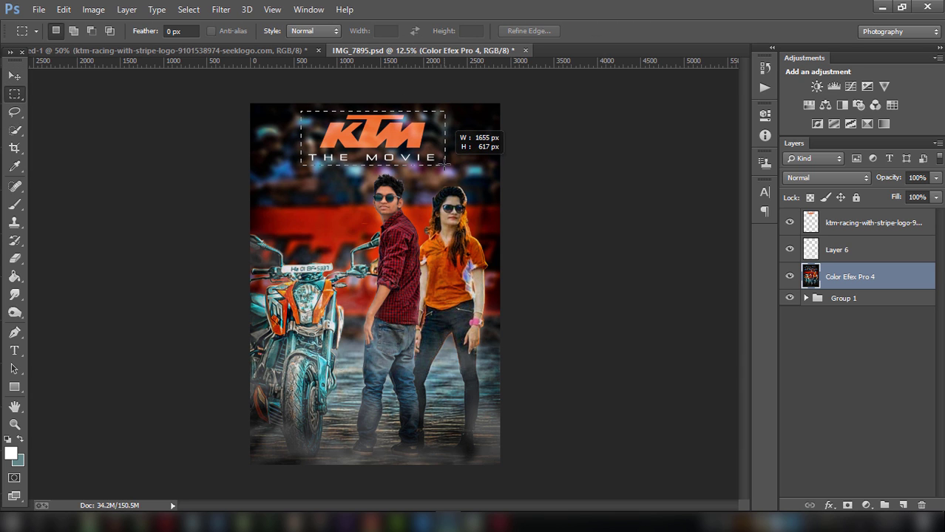
click(221, 8)
mouse_move(228, 175)
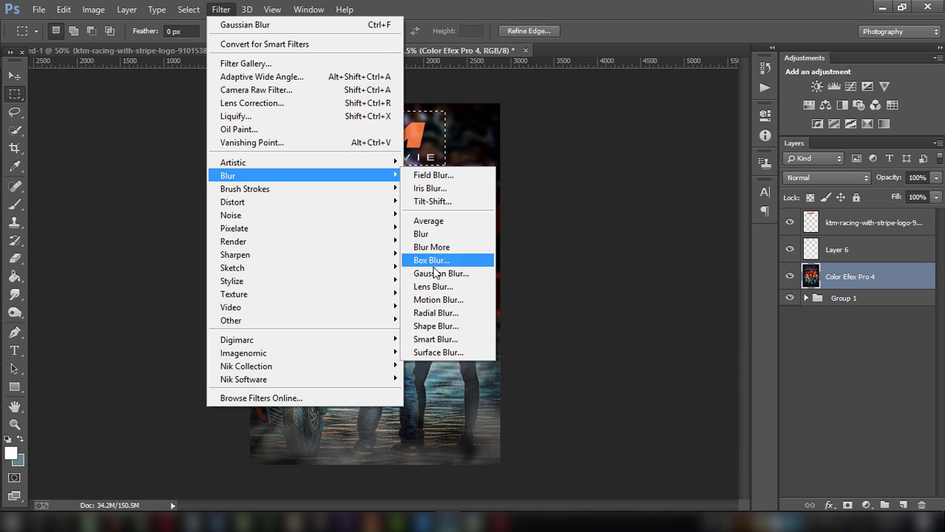
click(439, 274)
click(720, 240)
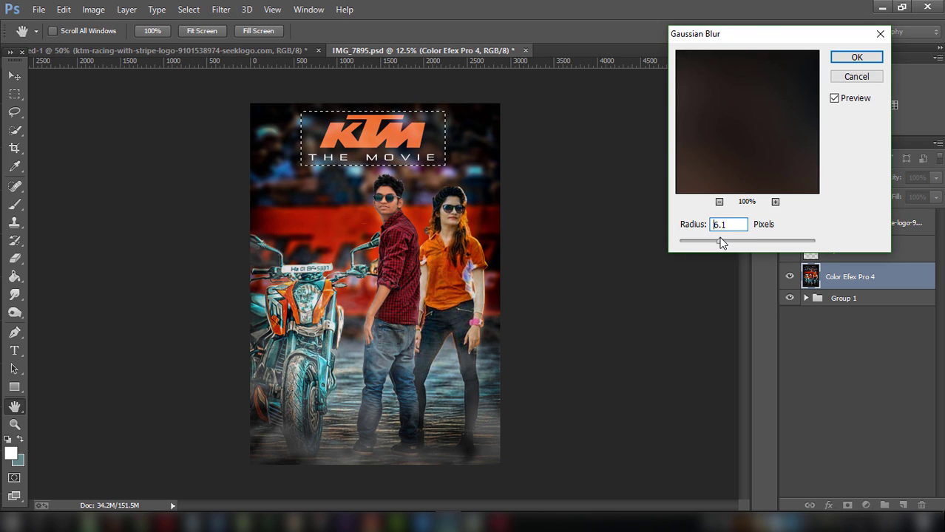
drag(719, 241, 735, 244)
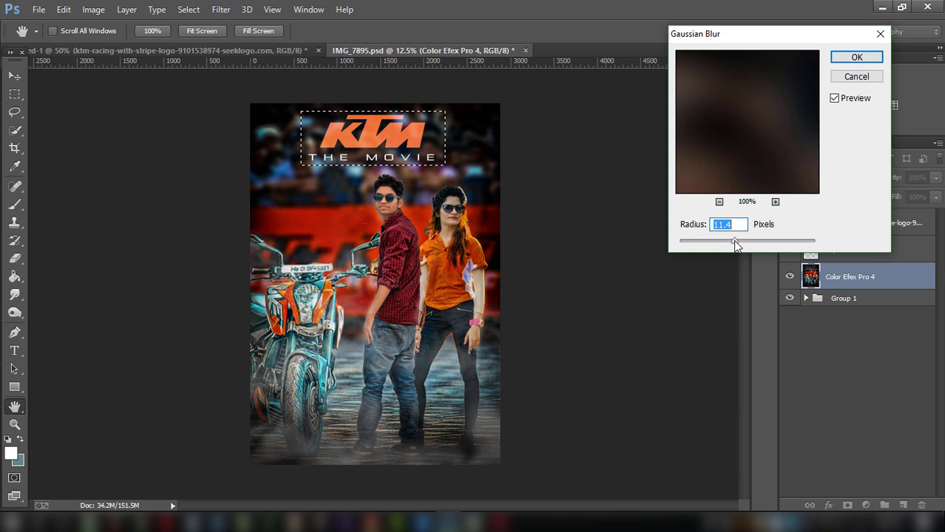
click(856, 57)
key(ctrl+d)
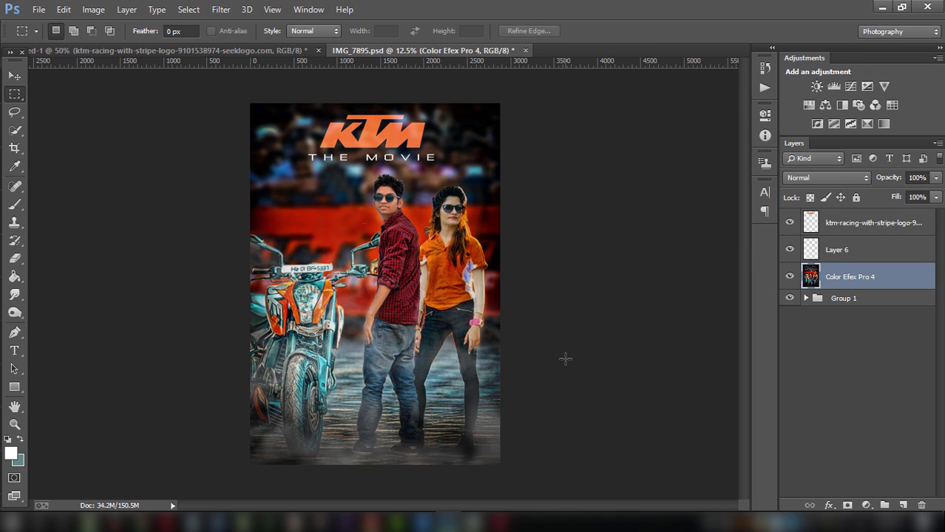
Give the KTM logo layer Hue/Saturation with Saturation +100 and Lightness -13
click(846, 222)
click(93, 9)
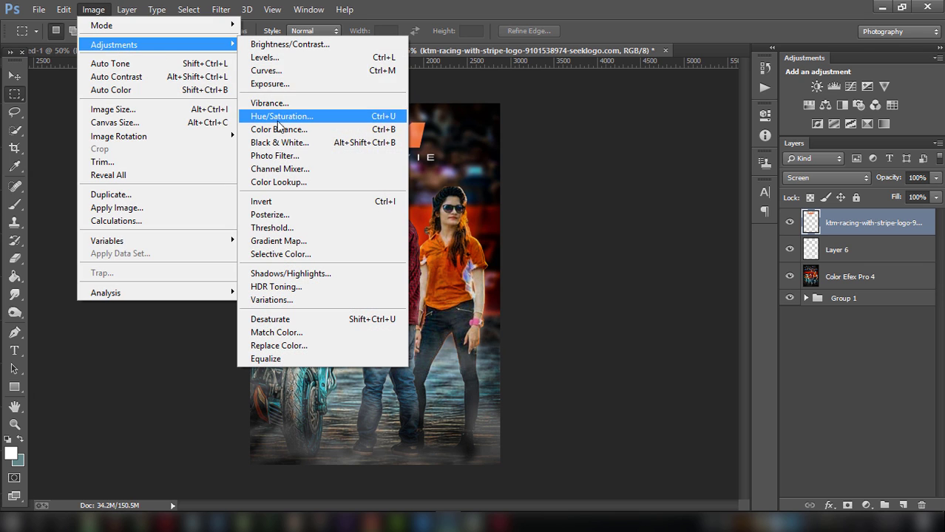
click(279, 121)
drag(780, 210, 876, 212)
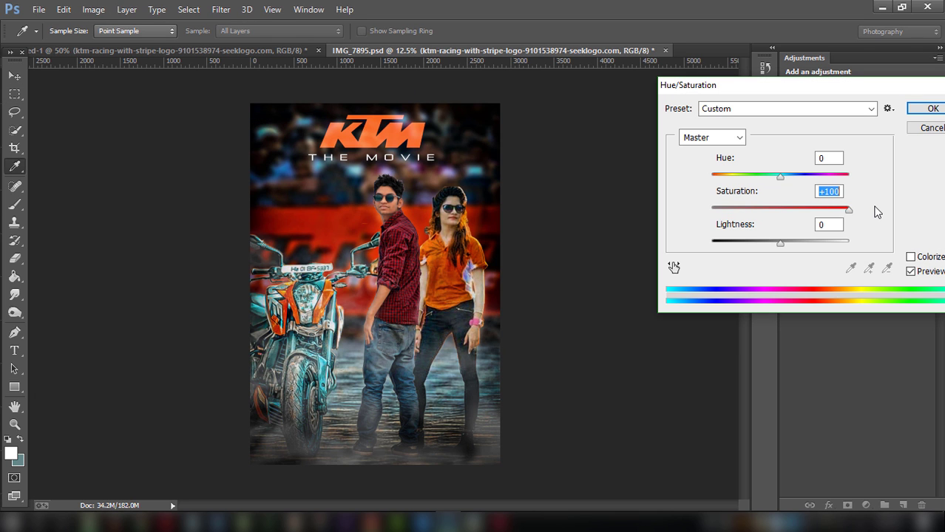
drag(780, 244, 779, 241)
drag(780, 233, 768, 232)
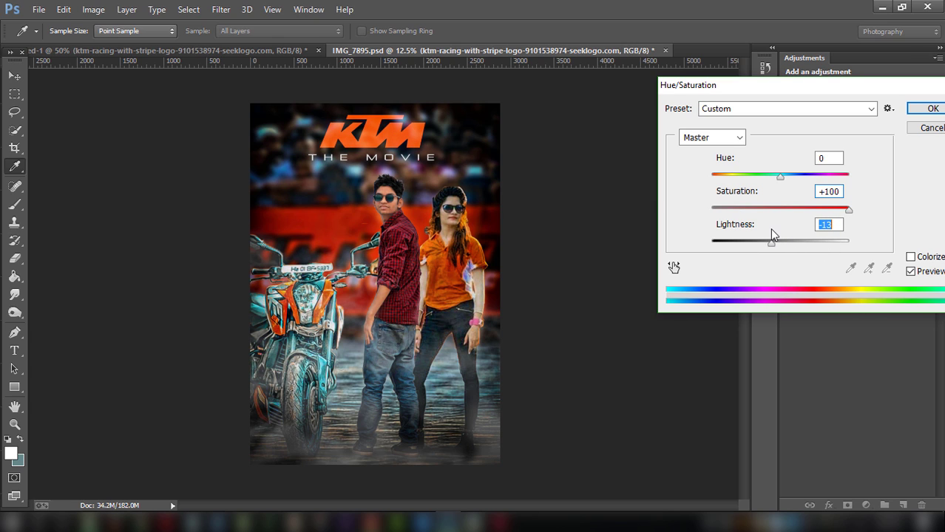
click(924, 108)
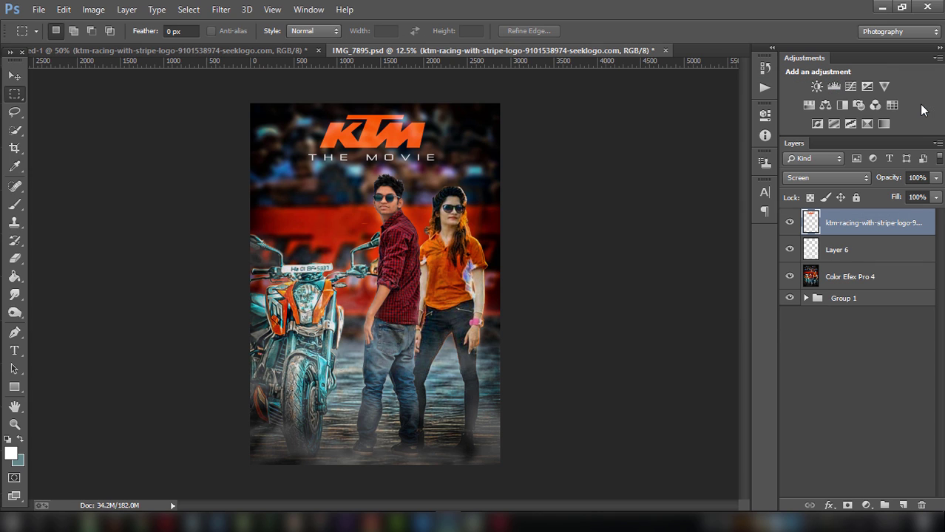